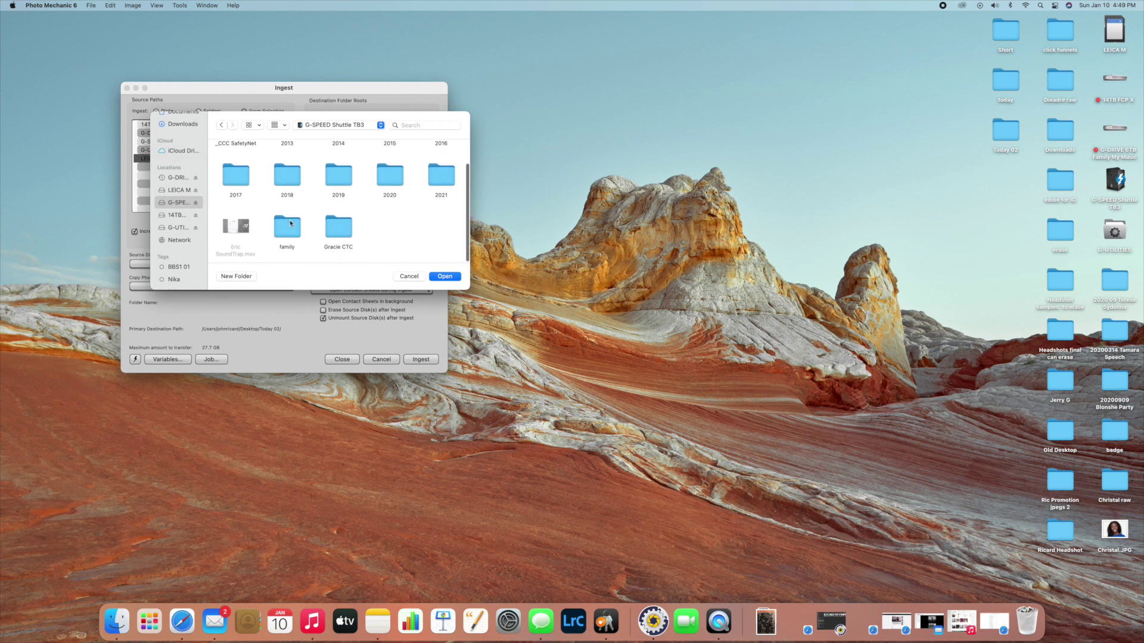
- Create a folder named "20210107 Faith MTM" inside 2021 > 2021 01 on the G-SPEED Shuttle TB3 drive
double_click(442, 177)
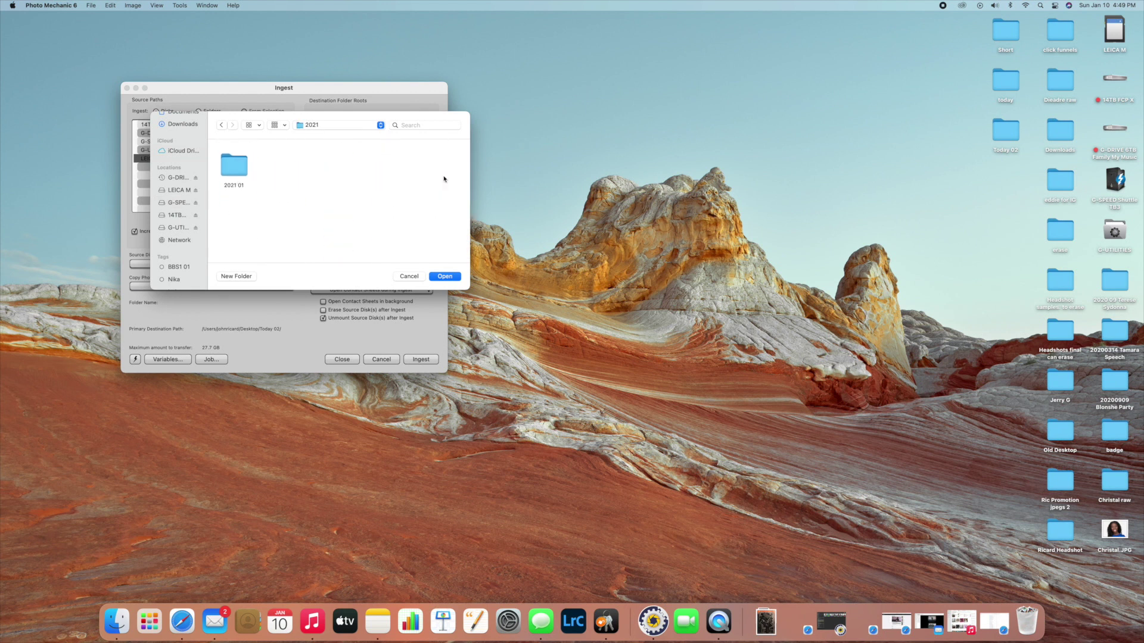
double_click(238, 167)
click(244, 278)
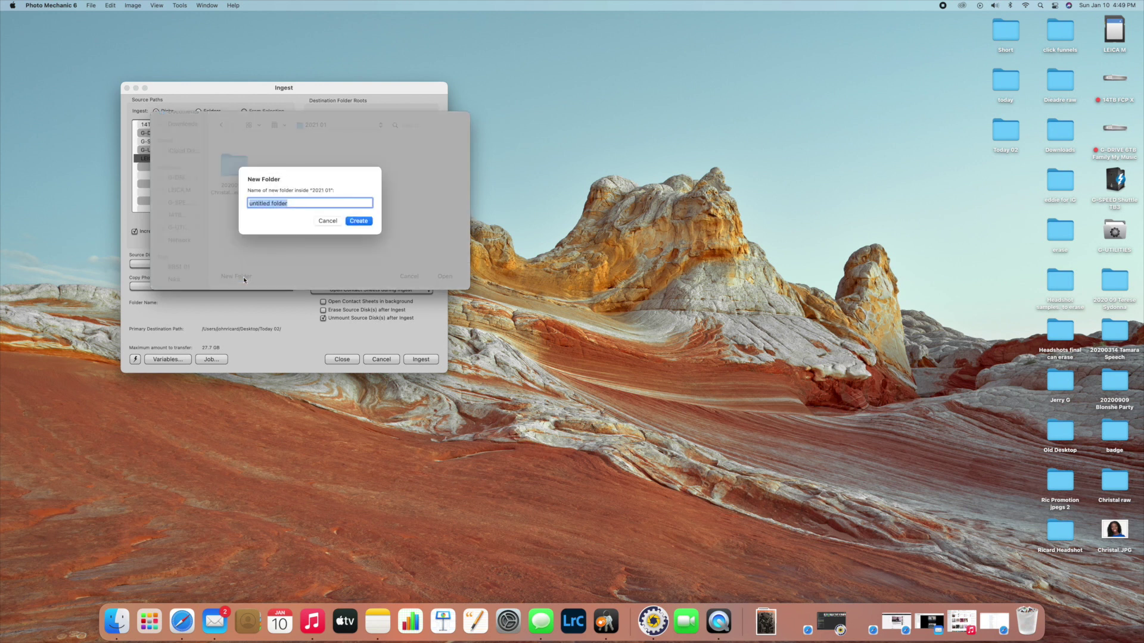
text(20210107 Faith MTM)
key(Return)
- Create a subfolder named "Faith raw" inside the 20210107 Faith MTM folder
click(243, 277)
text(Fa)
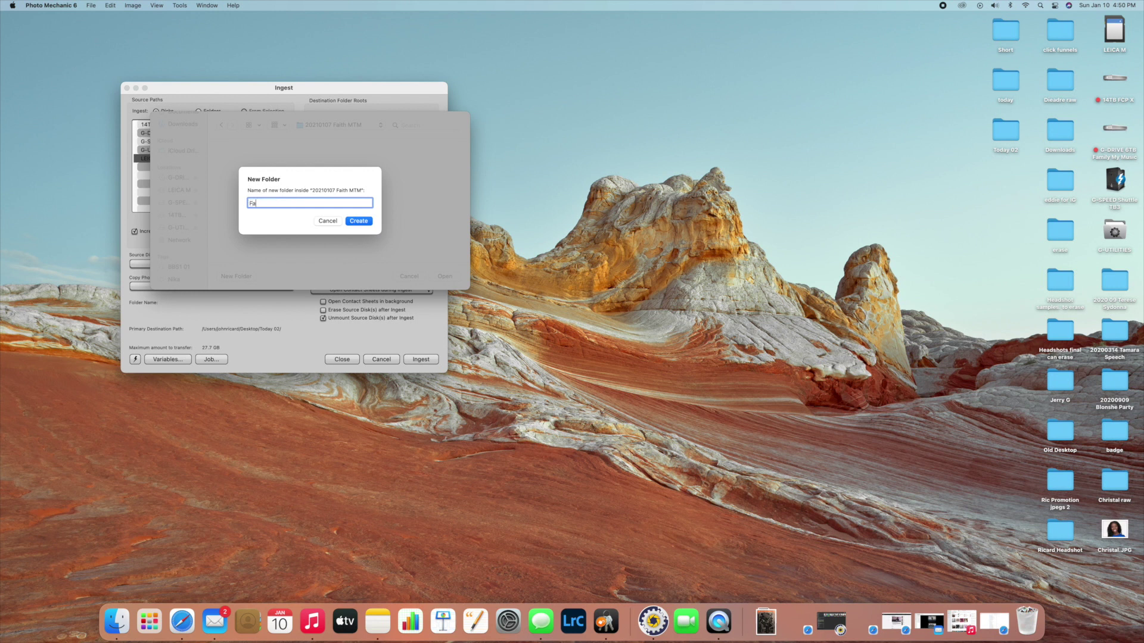
text(ith)
text(w)
key(BackSpace)
key(BackSpace)
key(BackSpace)
text(raw)
click(354, 223)
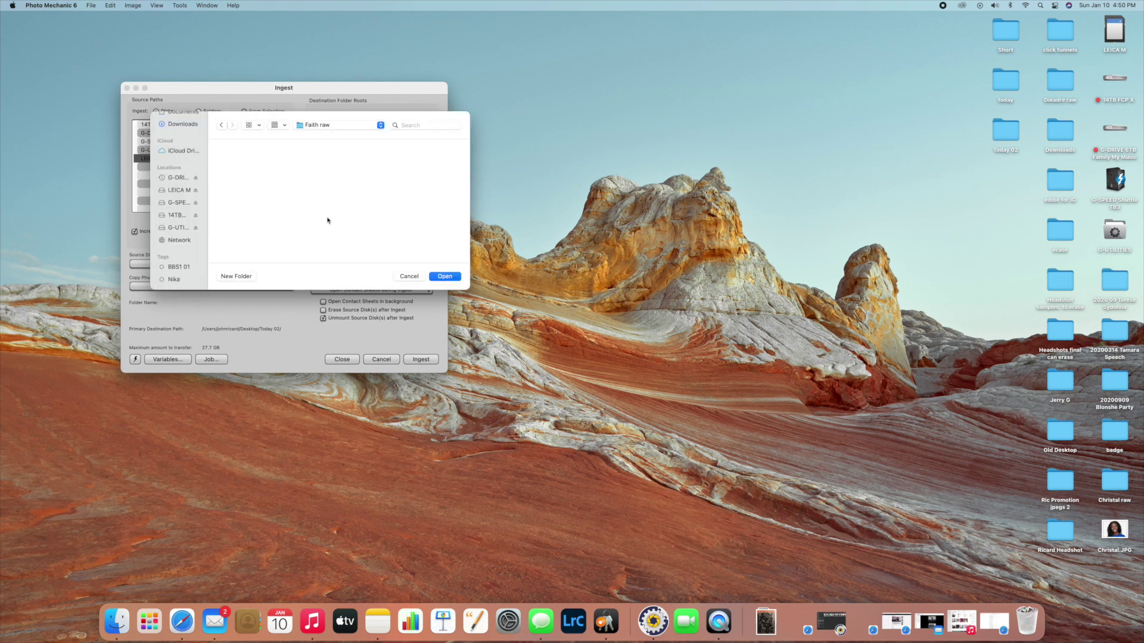
- Return to the 20210107 Faith MTM folder and create a second subfolder there named "Faith jpegs"
click(380, 126)
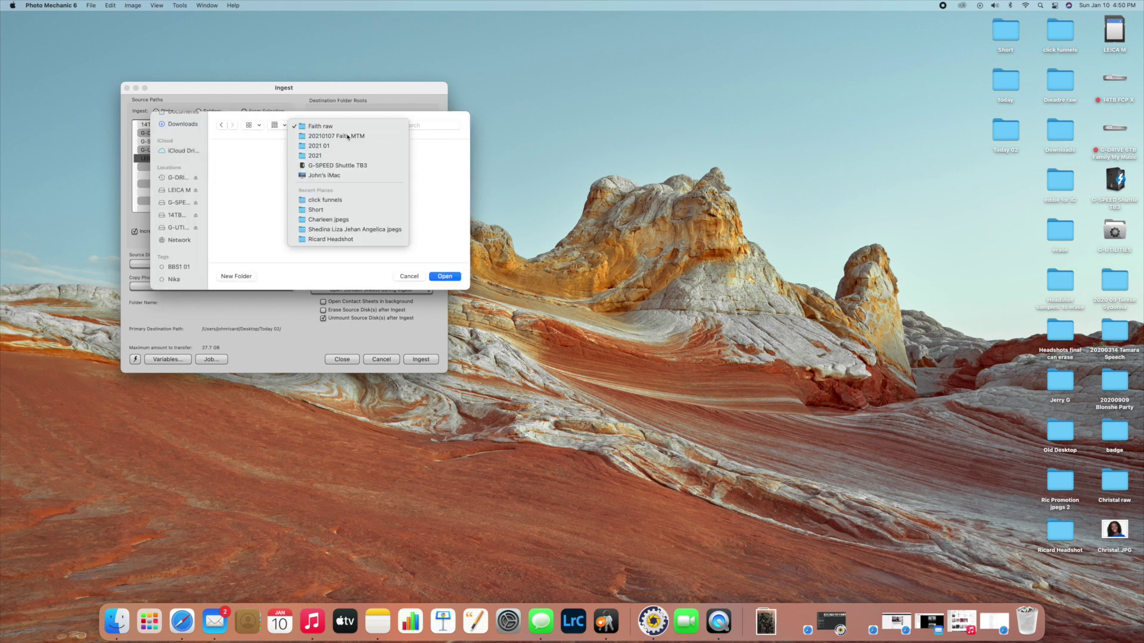
click(357, 135)
click(239, 277)
text(Fa)
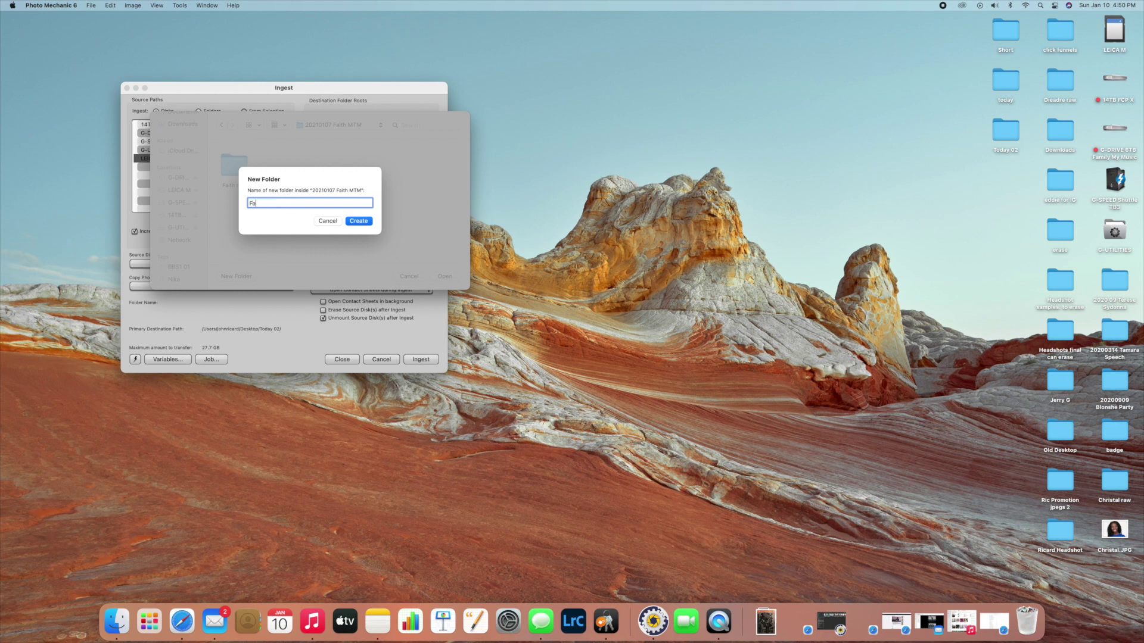
text(ith jpegs)
click(359, 221)
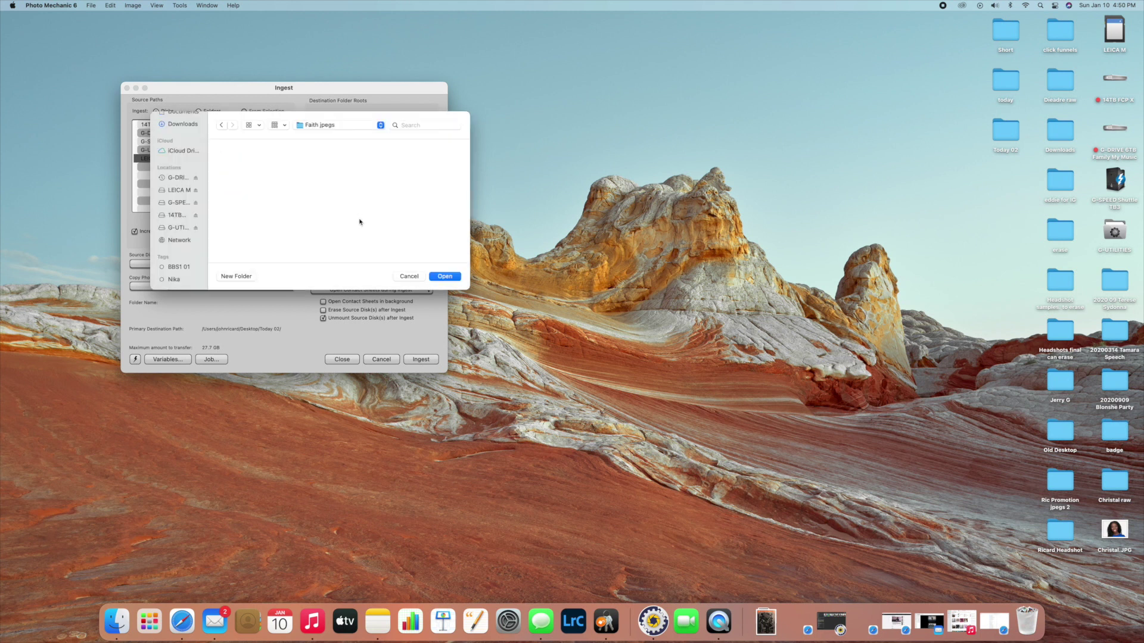
- Set the Faith raw folder inside 20210107 Faith MTM as the primary ingest destination
click(379, 126)
click(334, 133)
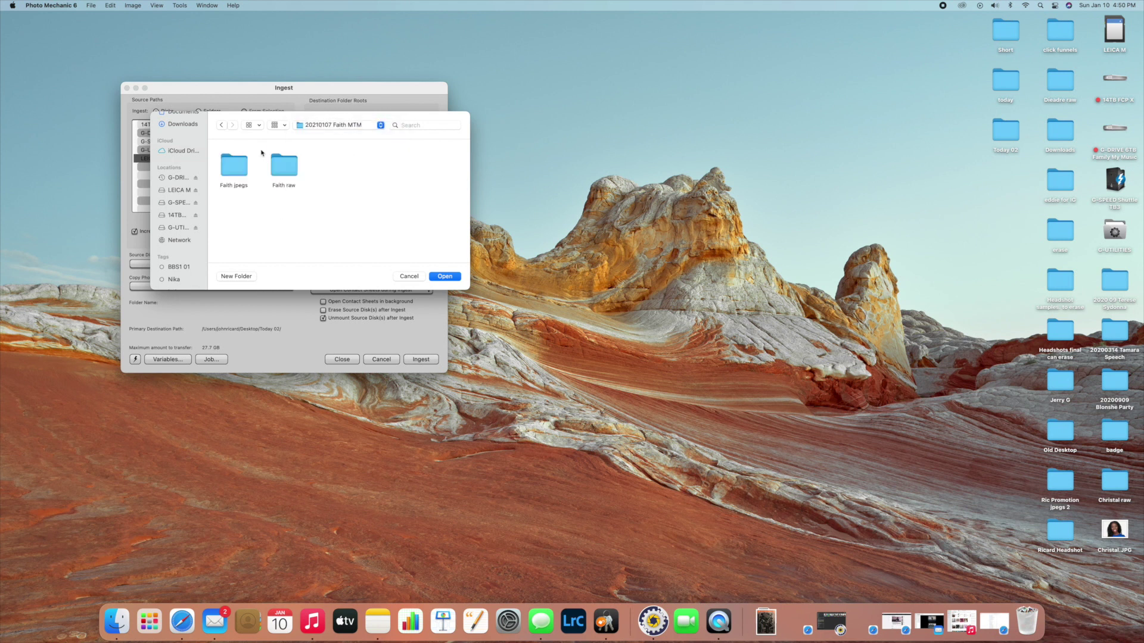
click(285, 174)
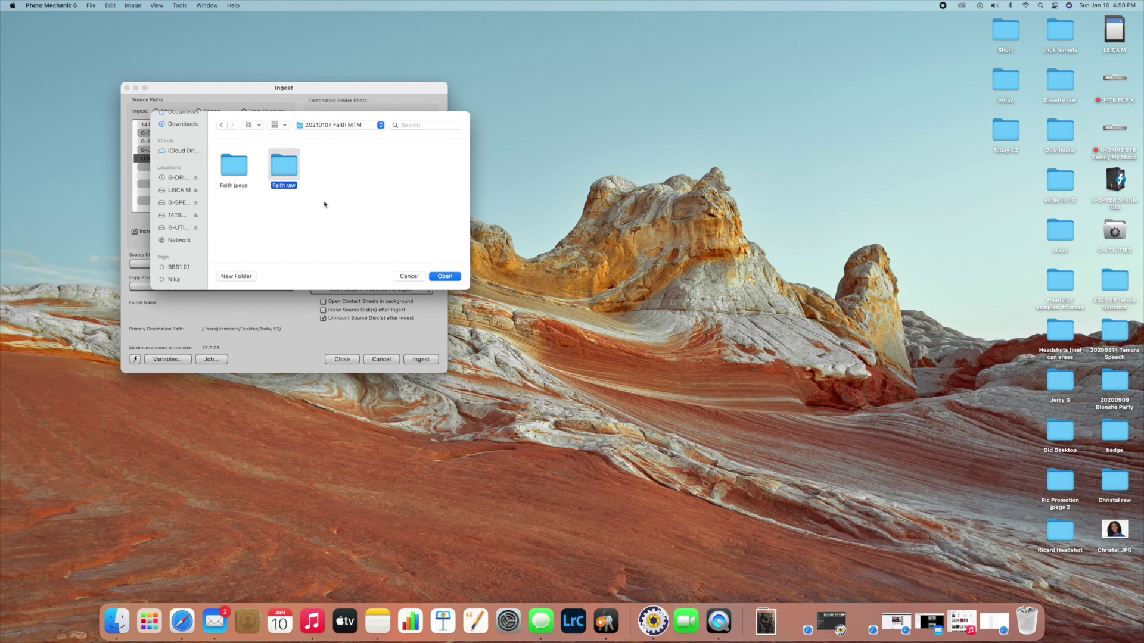
click(447, 277)
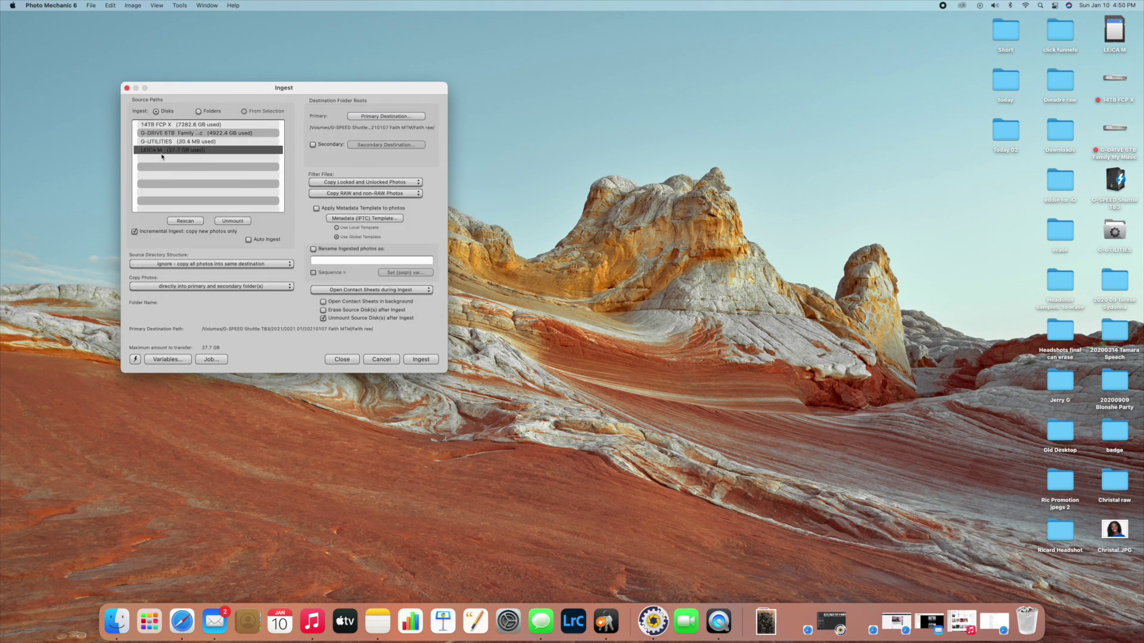
- Enable erasing the source disk after ingest, accept the warning, and start ingesting the LEICA M card
click(323, 310)
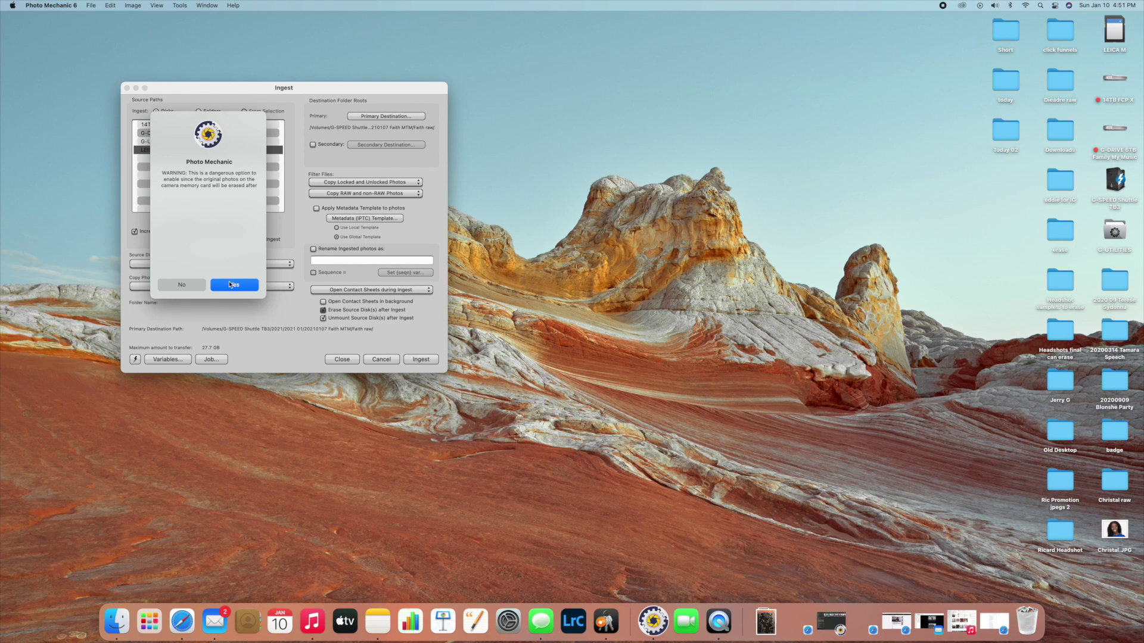
click(230, 285)
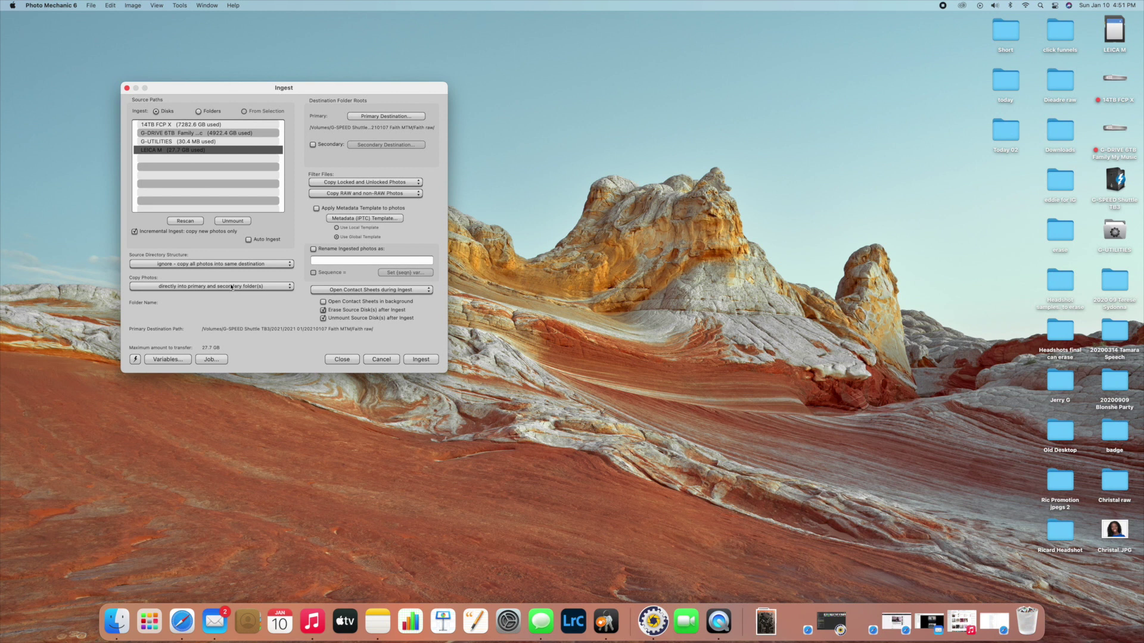
click(421, 360)
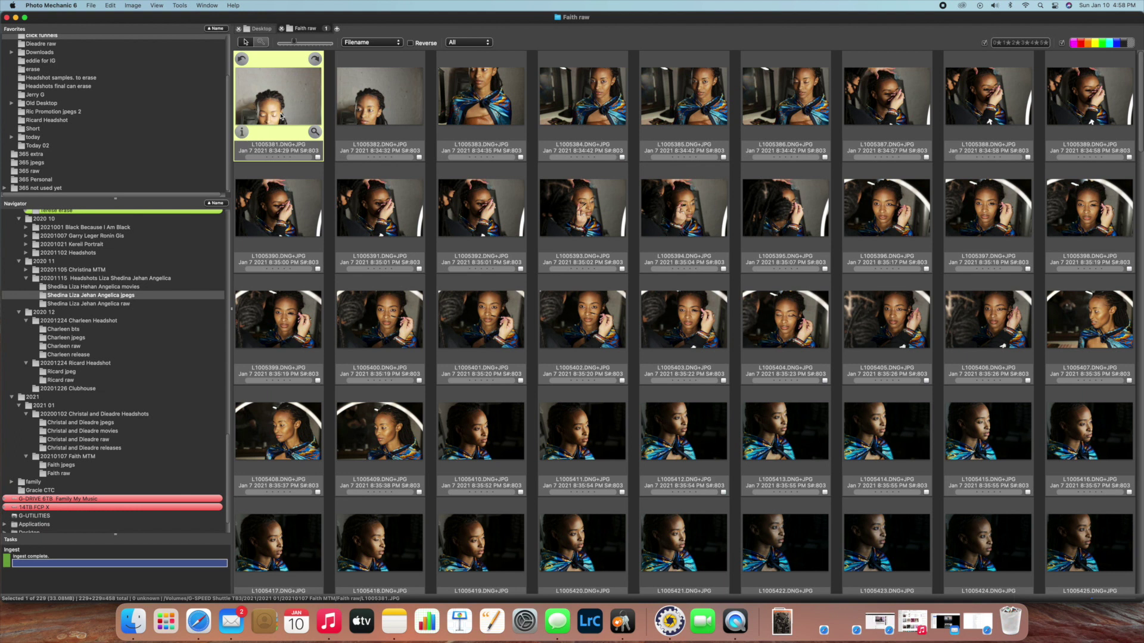
- Preview the ingested photos one after another from the first shot in the Faith raw folder
double_click(274, 102)
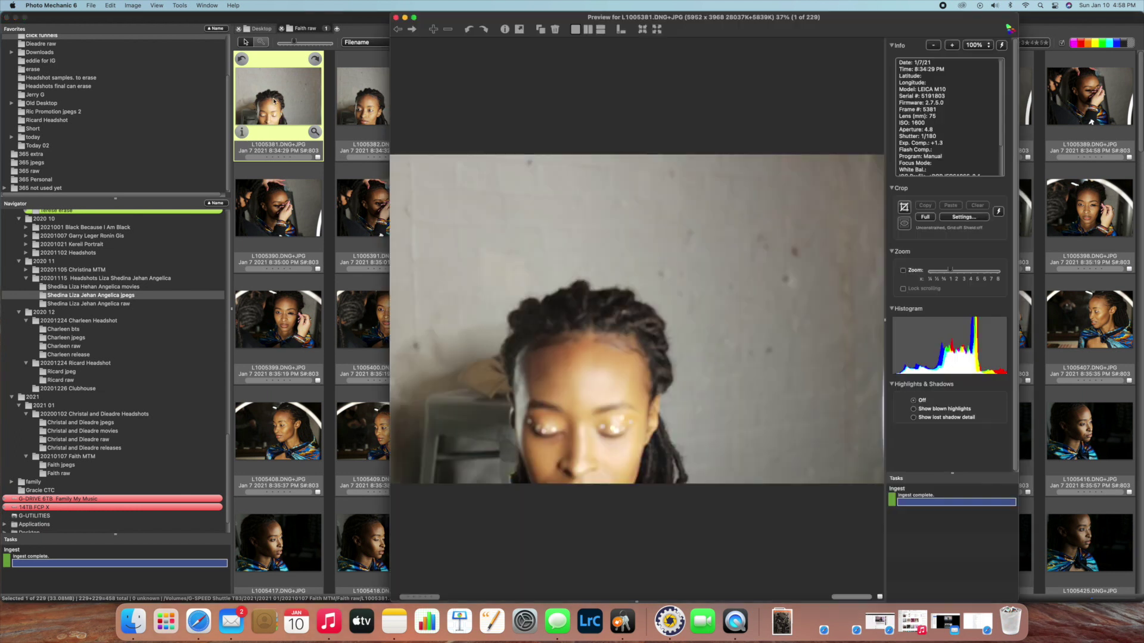
key(Right)
key(Right)
key(Right)
key(Right)
key(Right)
key(Right)
key(Right)
key(Right)
key(Right)
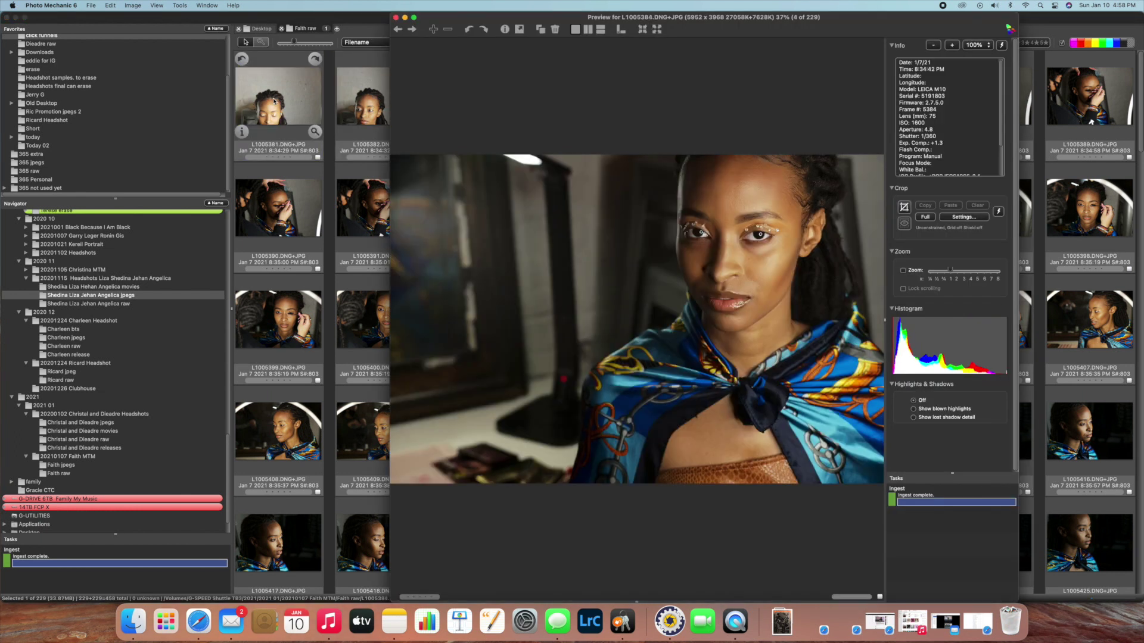
key(Right)
key(Right)
key(Right)
key(Right)
key(Right)
key(Right)
key(Right)
key(Right)
key(Right)
key(Right)
key(Right)
key(Right)
key(Right)
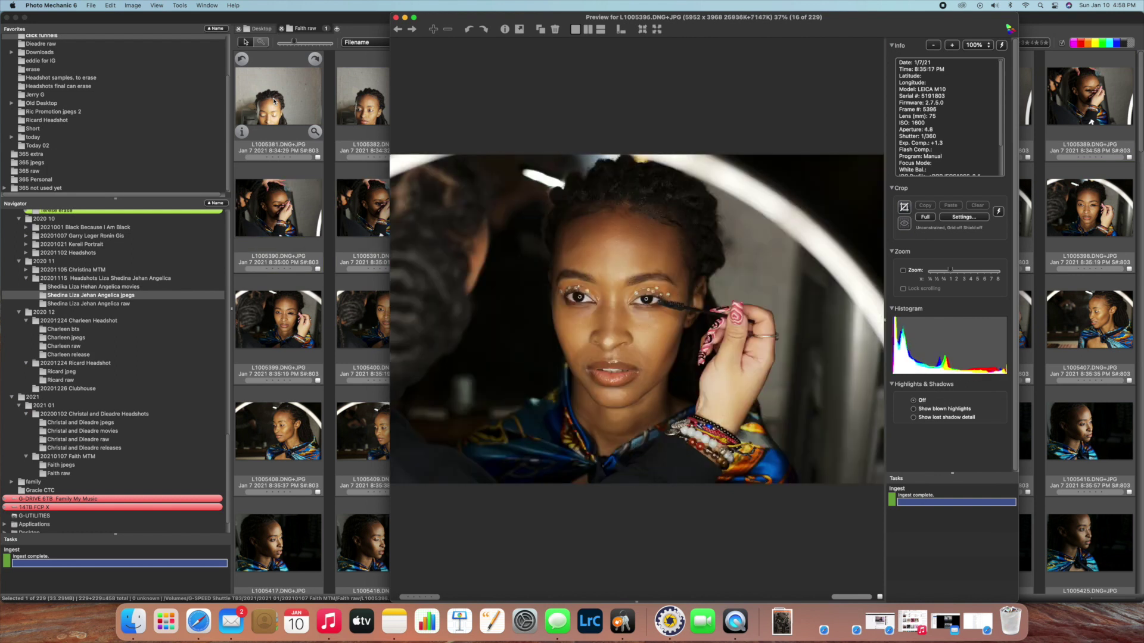
key(Right)
key(Right)
key(Right)
key(Right)
key(Right)
key(Right)
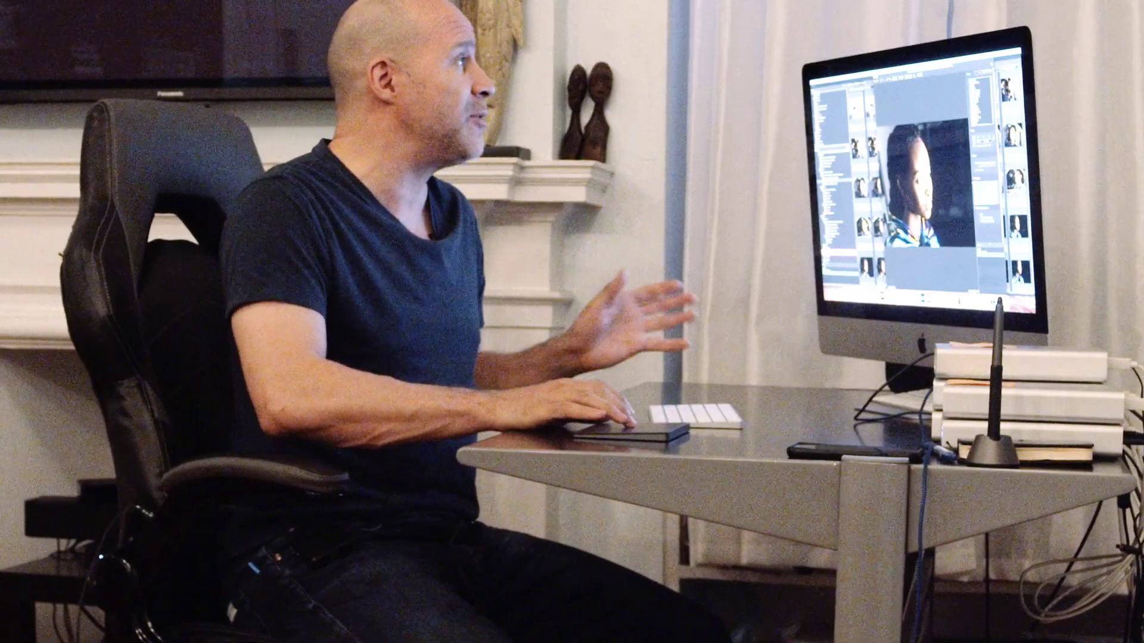
key(Escape)
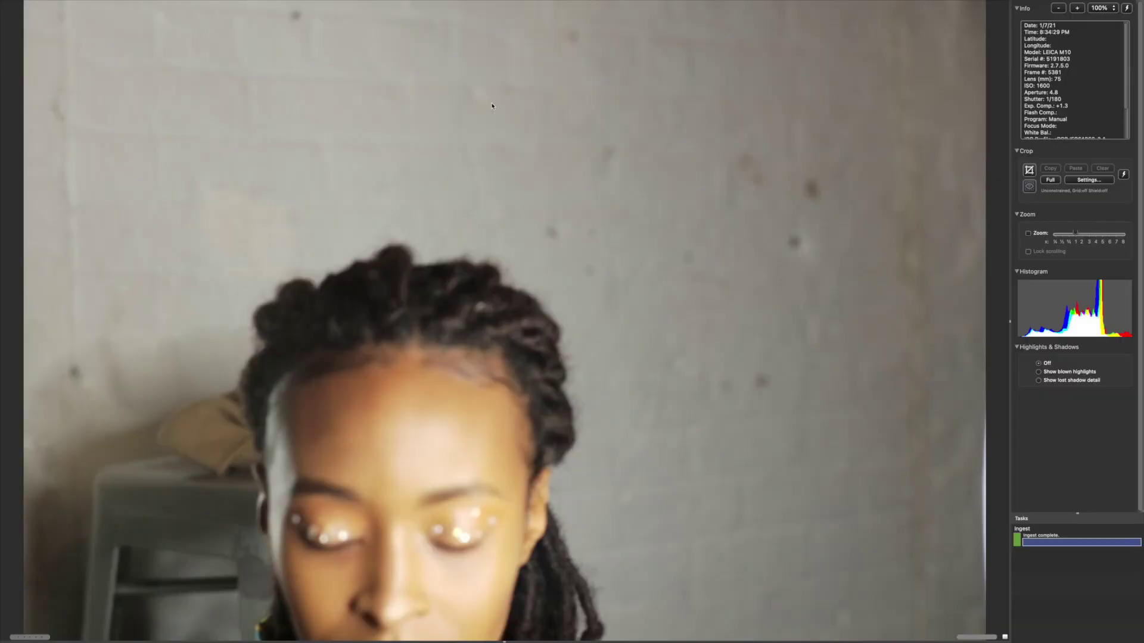
- Review the first photos at large size and mark frames 5384 and 5388 with the yellow color class
key(Right)
key(Right)
key(Right)
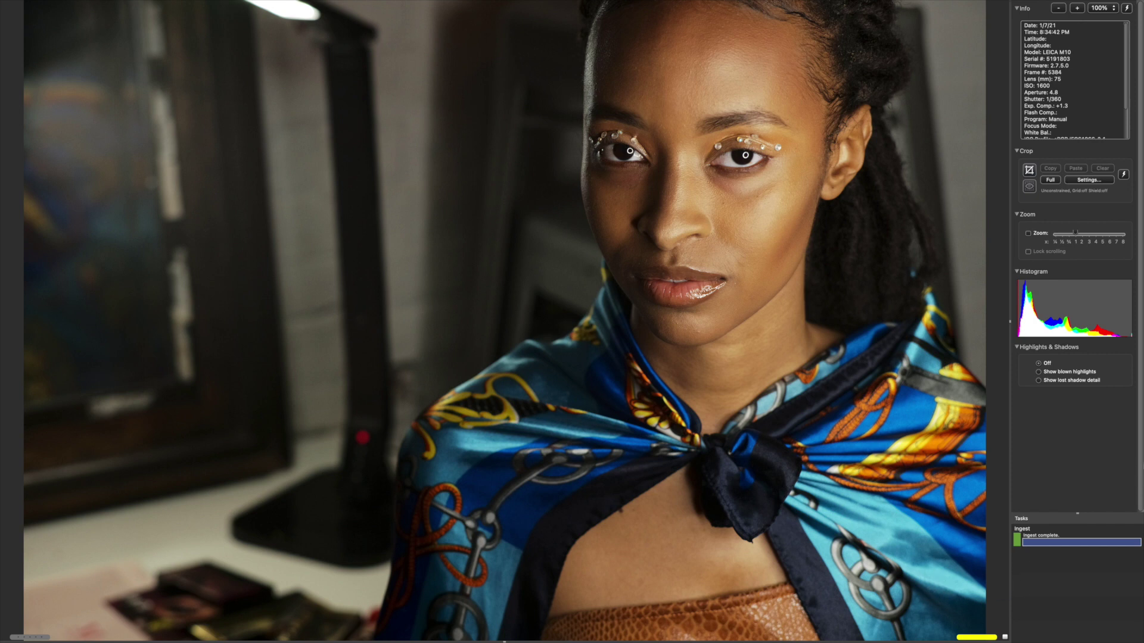
key(Right)
key(Right)
key(Right)
key(Right)
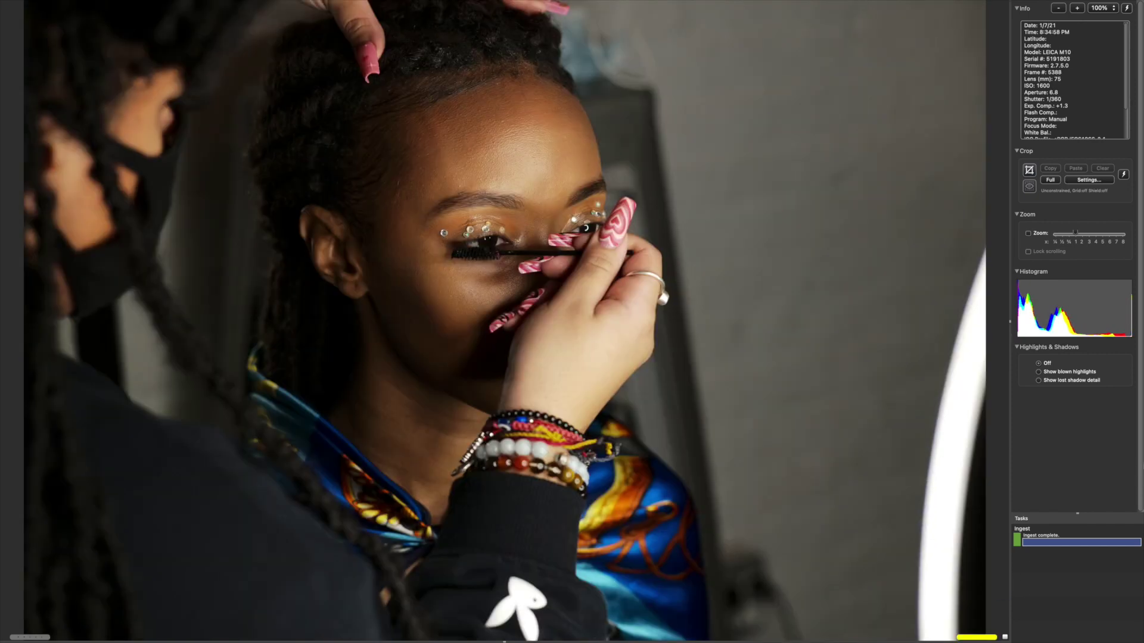
- Compare the mascara application shots and assign color class 3 to the front-facing frame 5396
key(Right)
key(Right)
key(Right)
key(Right)
key(Right)
key(Right)
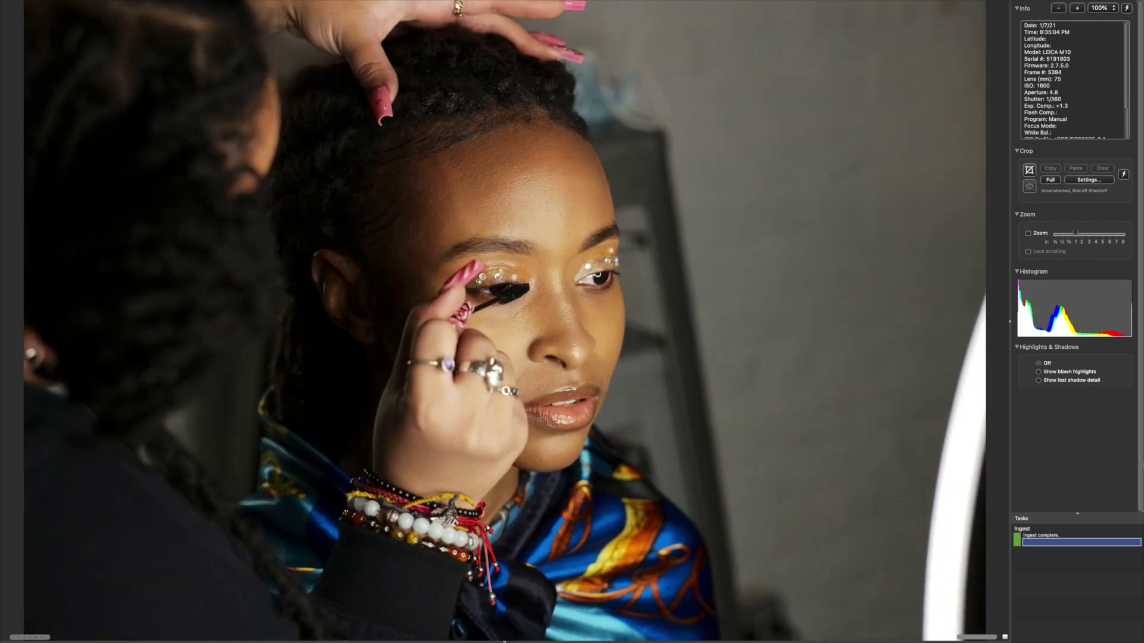
key(Left)
key(Right)
key(Right)
key(Right)
key(Right)
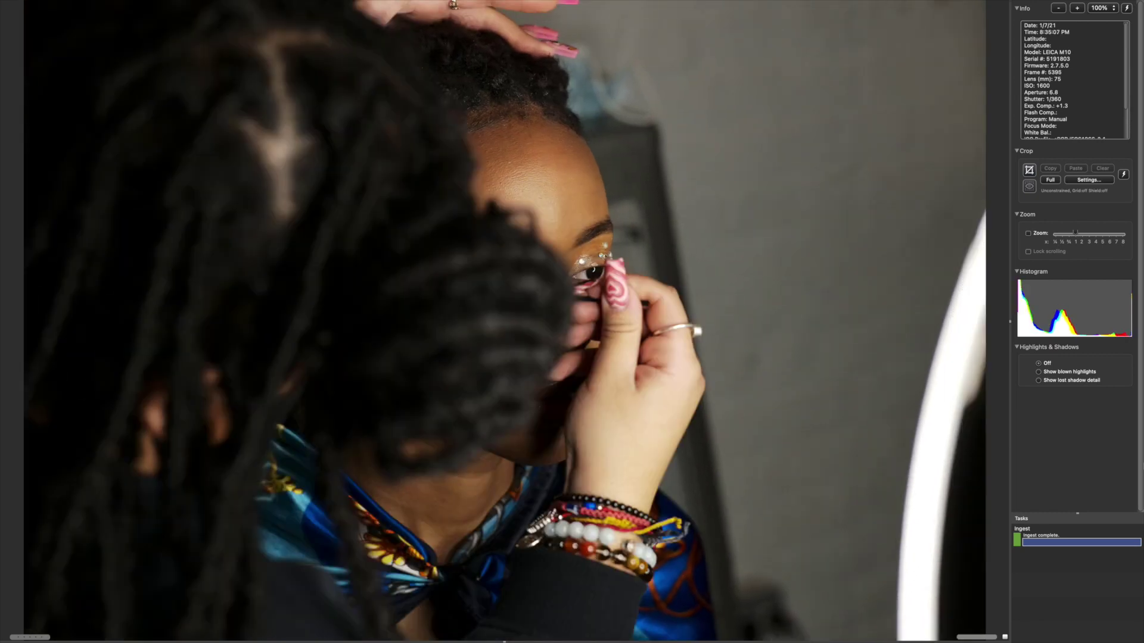
key(Left)
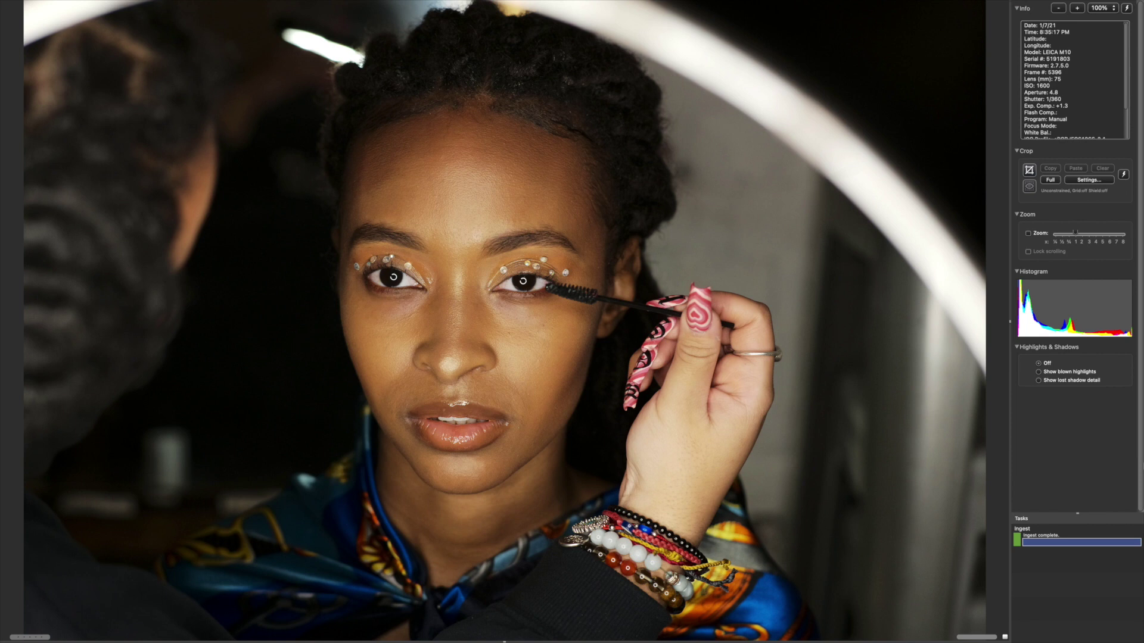
key(3)
- Examine the remaining mascara shots and the ring-light portraits following frame 5396 for keepers
key(Right)
key(Right)
key(Right)
key(Right)
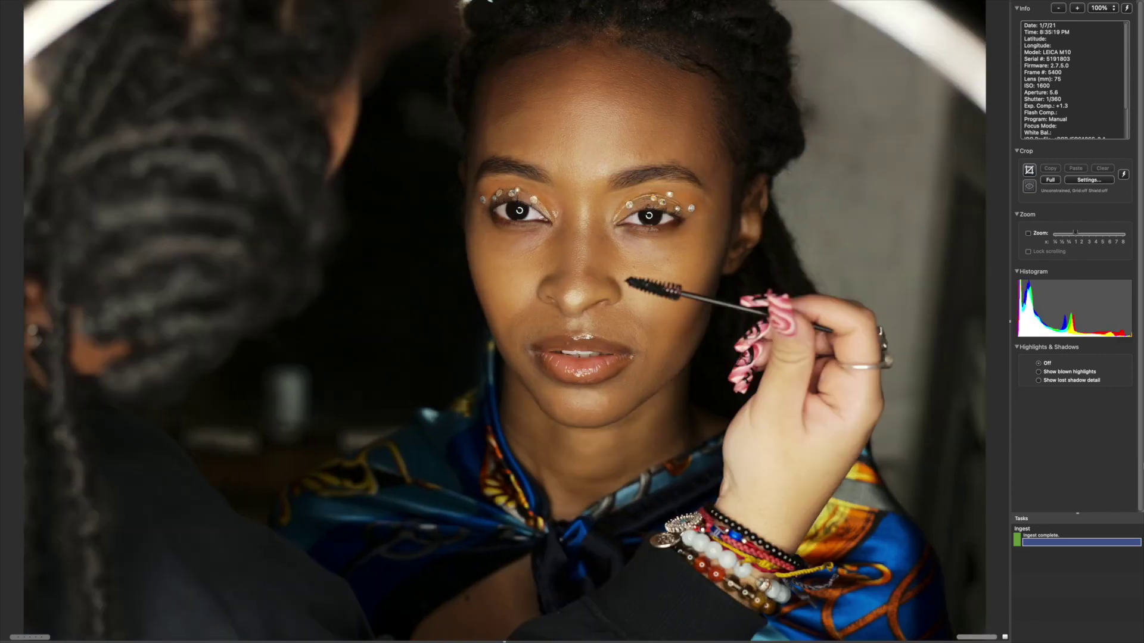
key(Right)
key(Right)
key(Right)
key(Right)
key(Right)
key(Right)
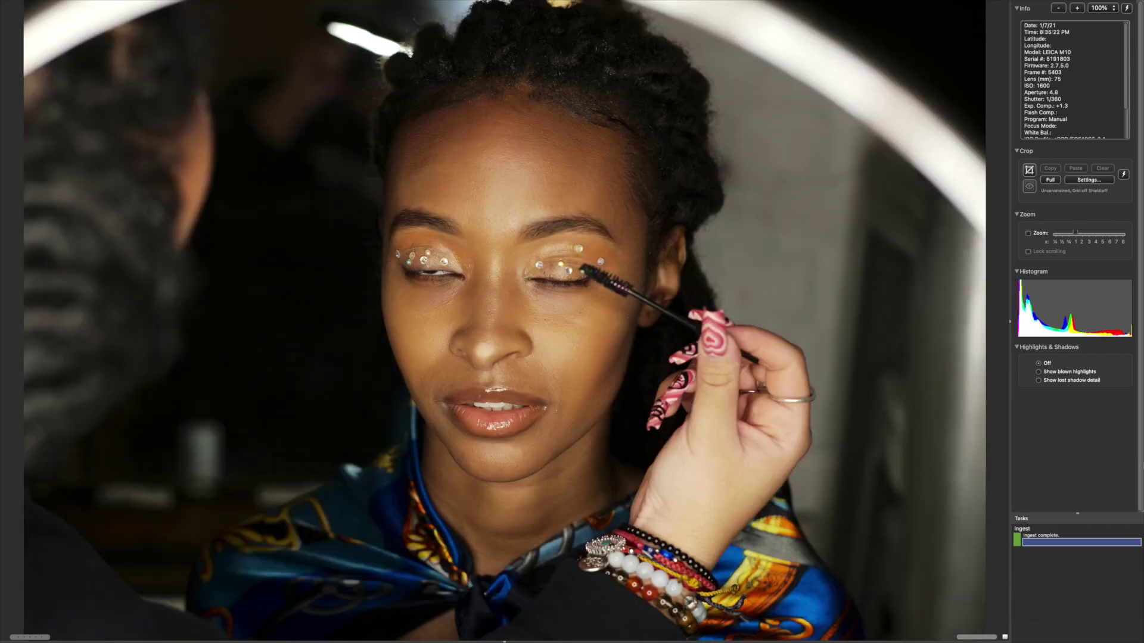
key(Right)
key(Right)
key(Right)
key(Right)
key(Right)
key(Right)
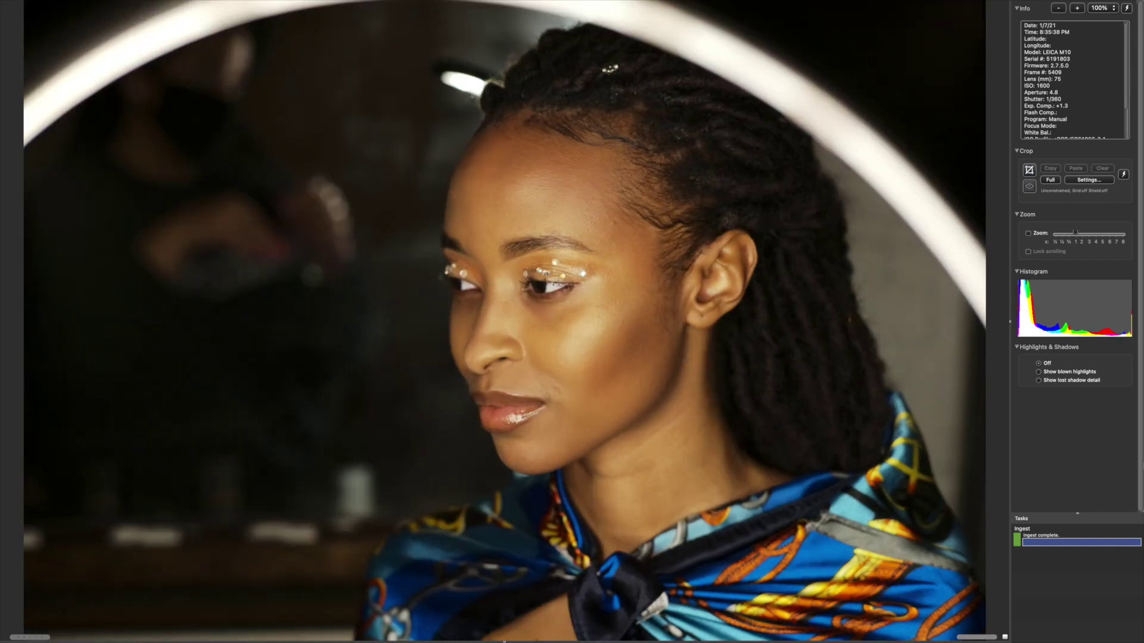
key(Left)
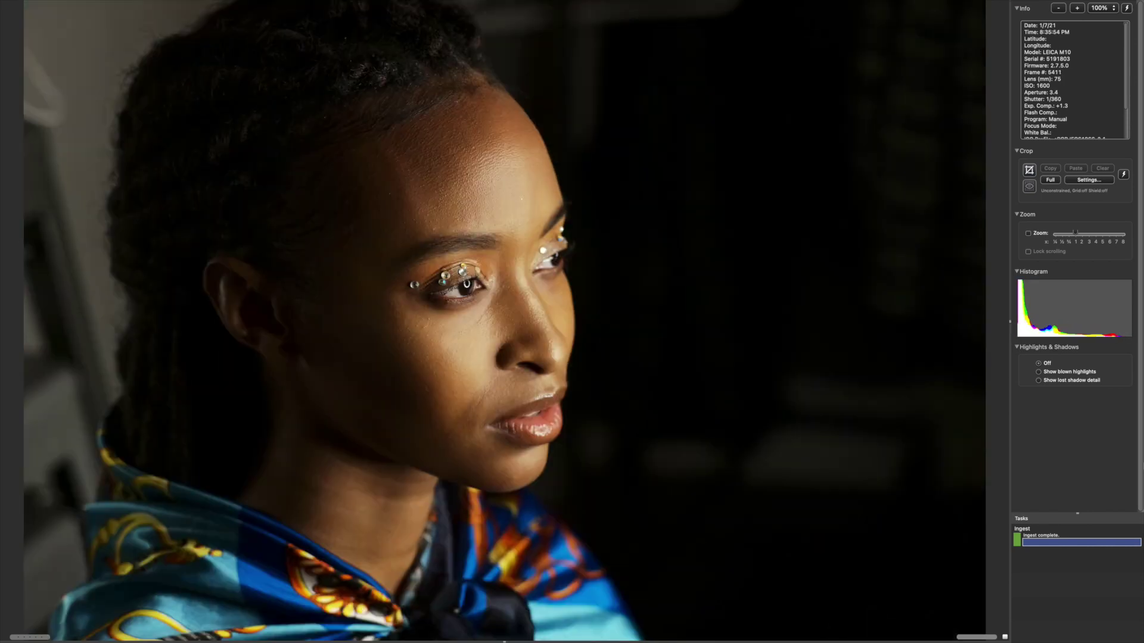
- Compare the profile portraits against the dark background and mark frame 5423 with the yellow color class
key(Right)
key(Right)
key(Right)
key(Right)
key(Right)
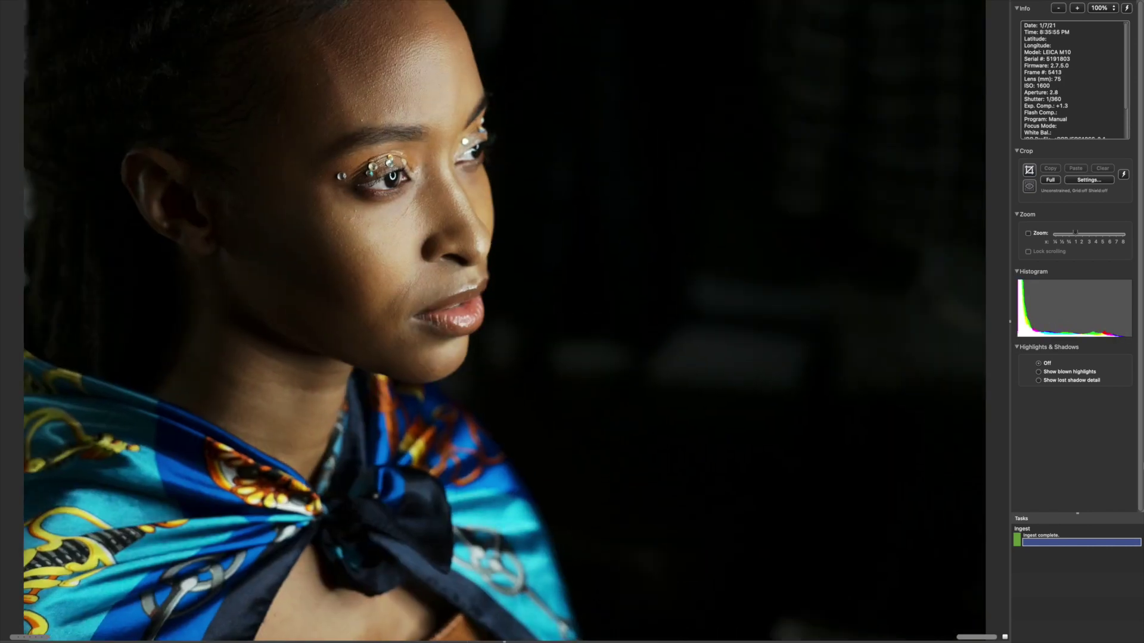
key(Right)
key(Right)
key(Right)
key(Right)
key(Right)
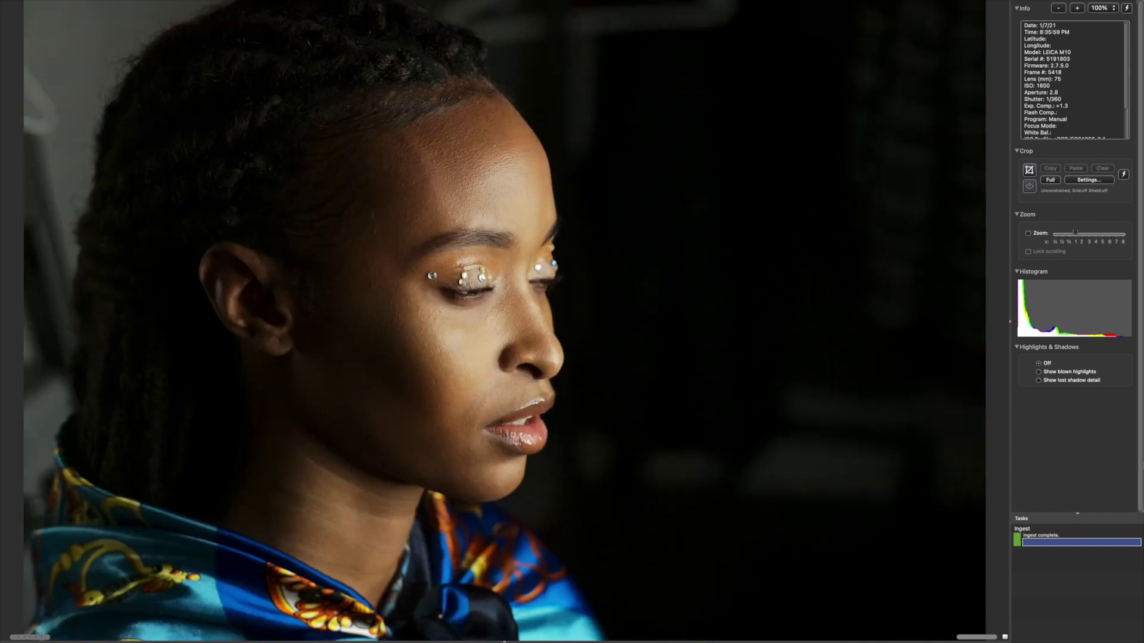
key(Left)
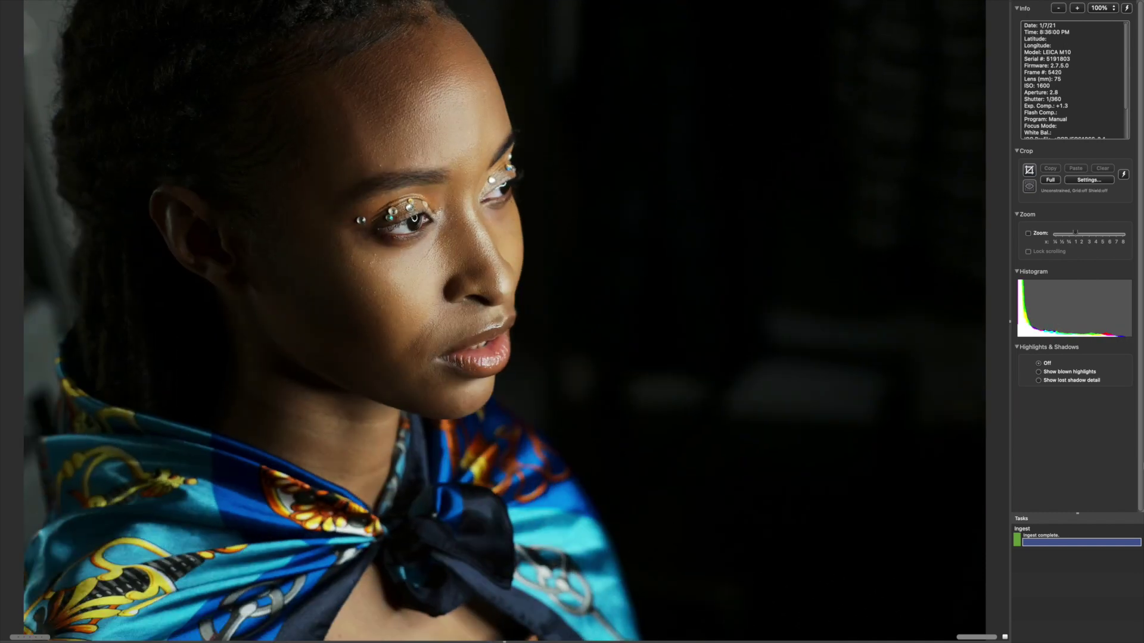
key(Right)
key(Right)
key(Right)
key(Right)
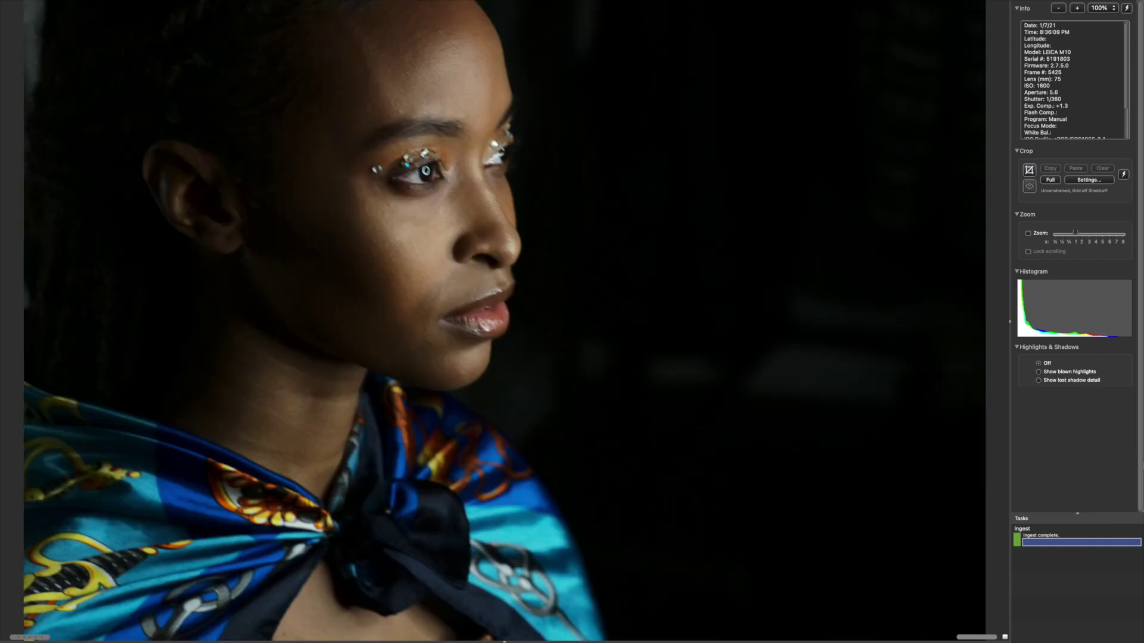
key(Left)
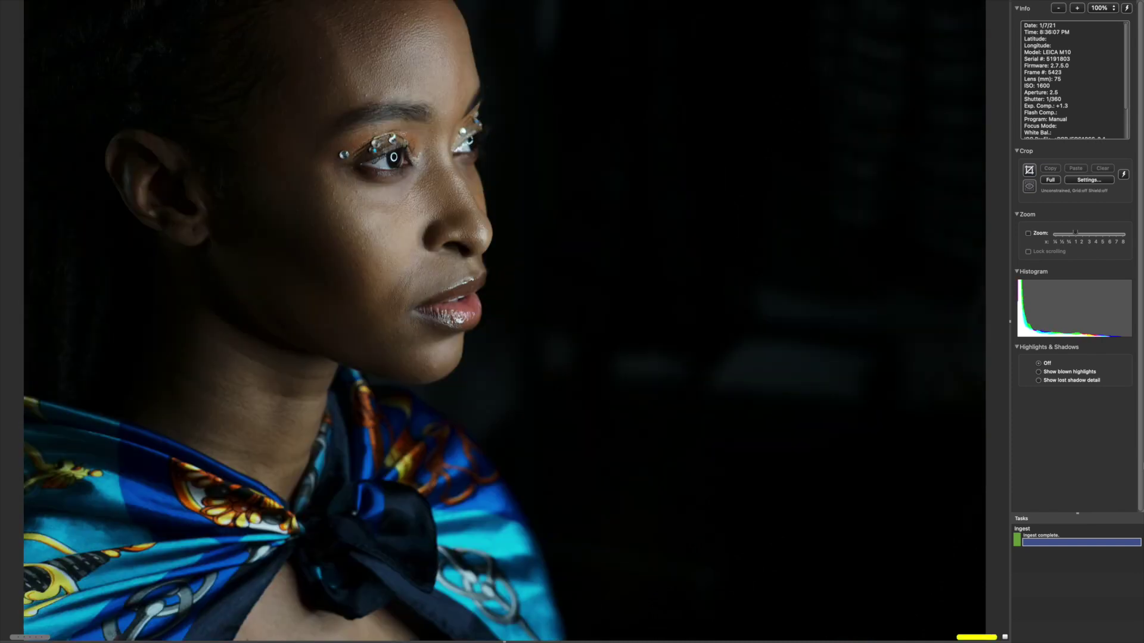
- Examine the portraits following frame 5423 up to the smiling closed-eye shots around frame 5433
key(Right)
key(Right)
key(Right)
key(Right)
key(Right)
key(Right)
key(Right)
key(Right)
key(Right)
key(Right)
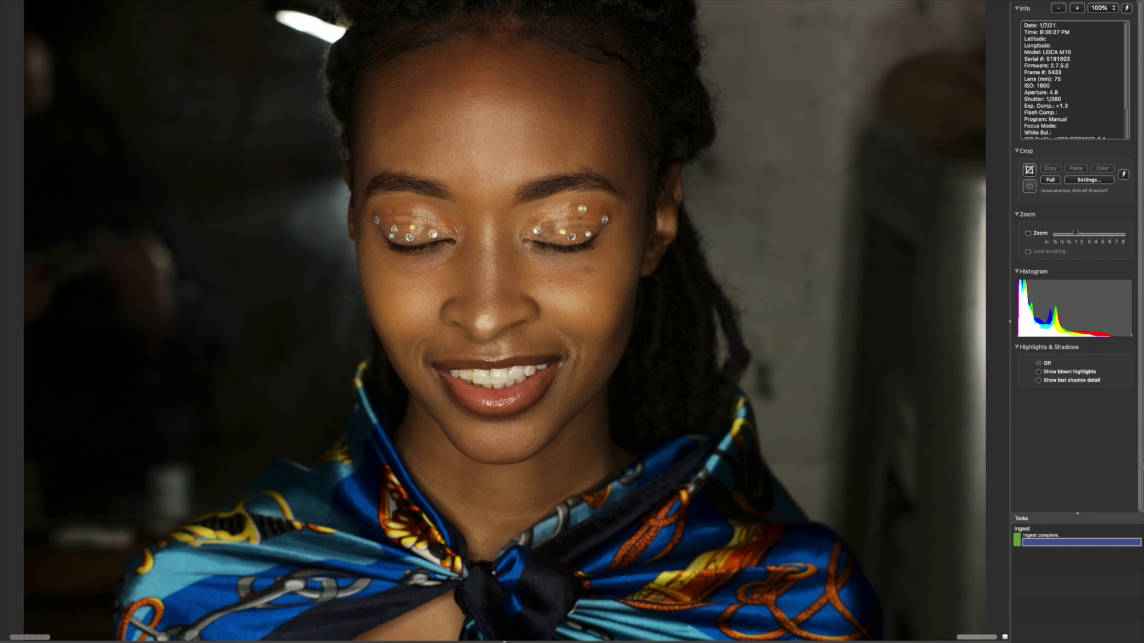
- Compare the closed-eye portraits in the blue scarf and mark the smiling frame 5437 with the yellow color class
key(Right)
key(Right)
key(Right)
key(Right)
key(Right)
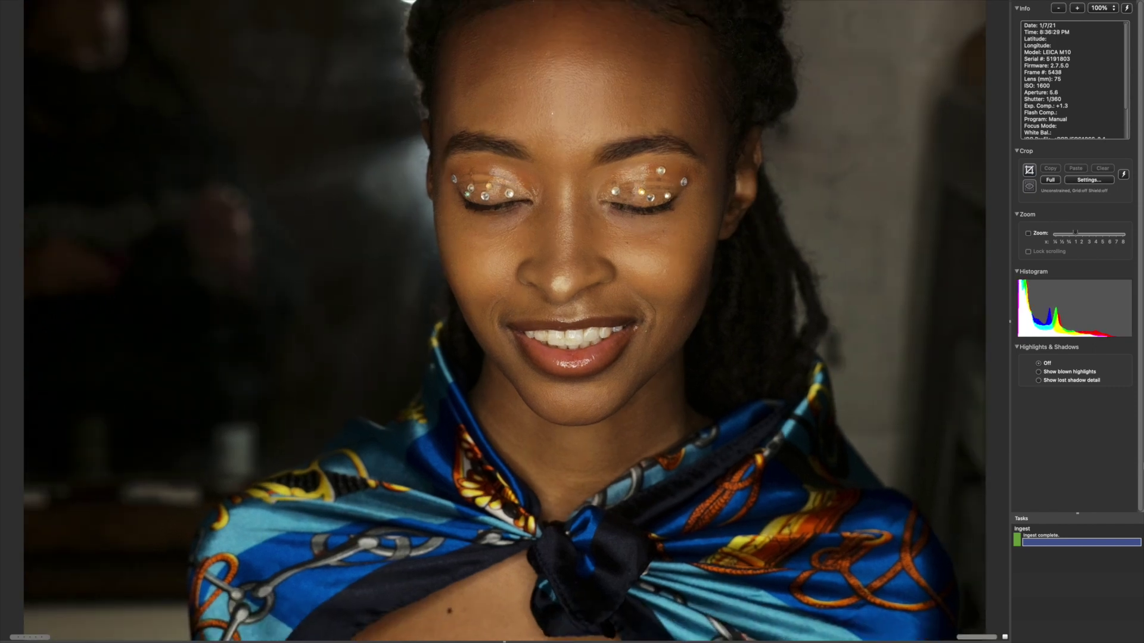
key(Left)
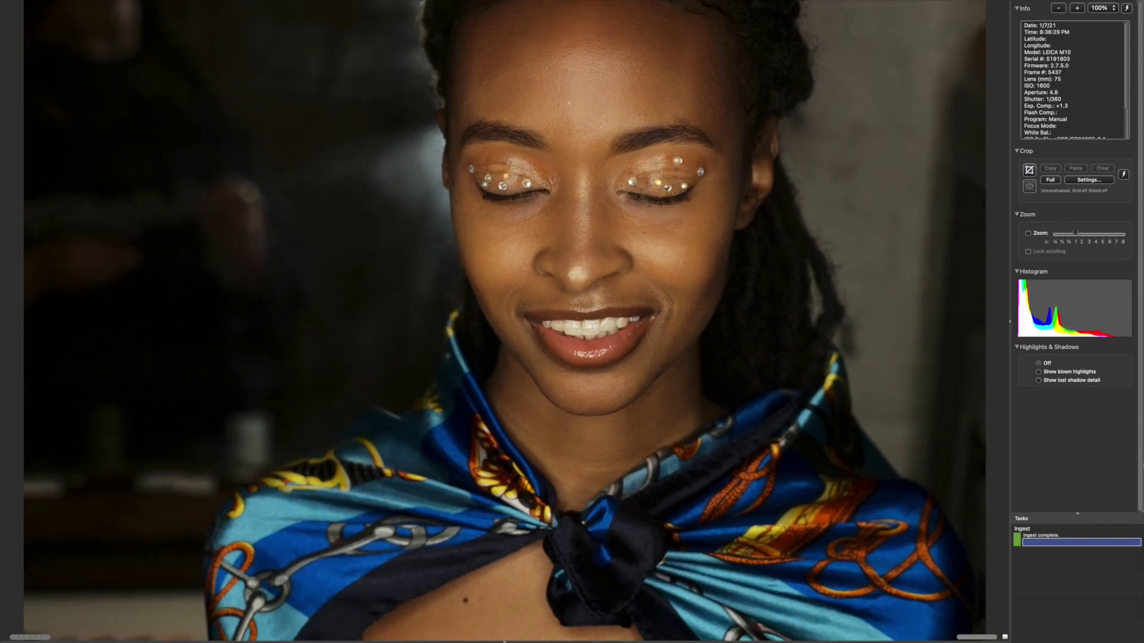
key(Right)
key(Right)
key(Right)
key(Right)
key(Right)
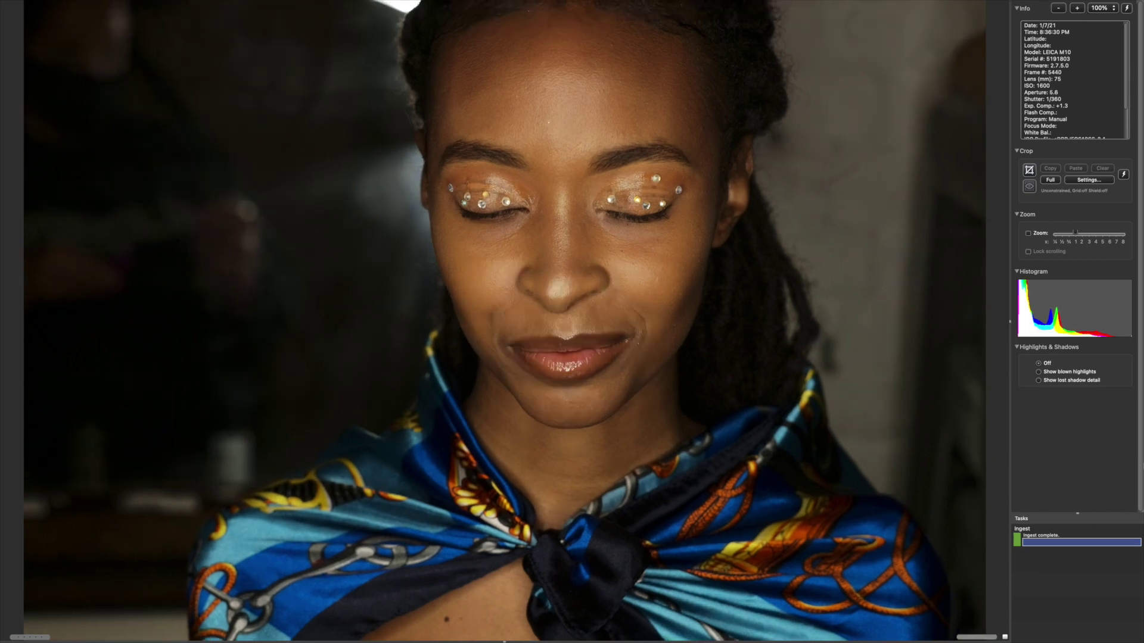
- Review the dark-background portraits of the woman in black and mark frames 5451 and 5453 with the yellow color class
key(Right)
key(Right)
key(Right)
key(Right)
key(Right)
key(Right)
key(Right)
key(Right)
key(Right)
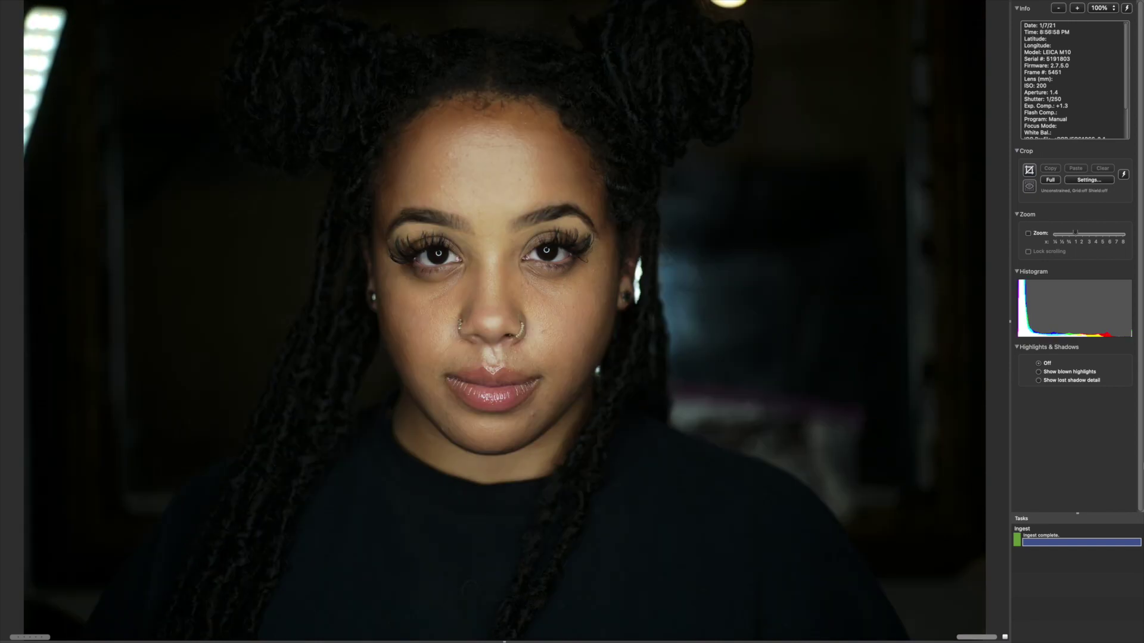
key(Right)
key(Right)
key(Right)
key(Right)
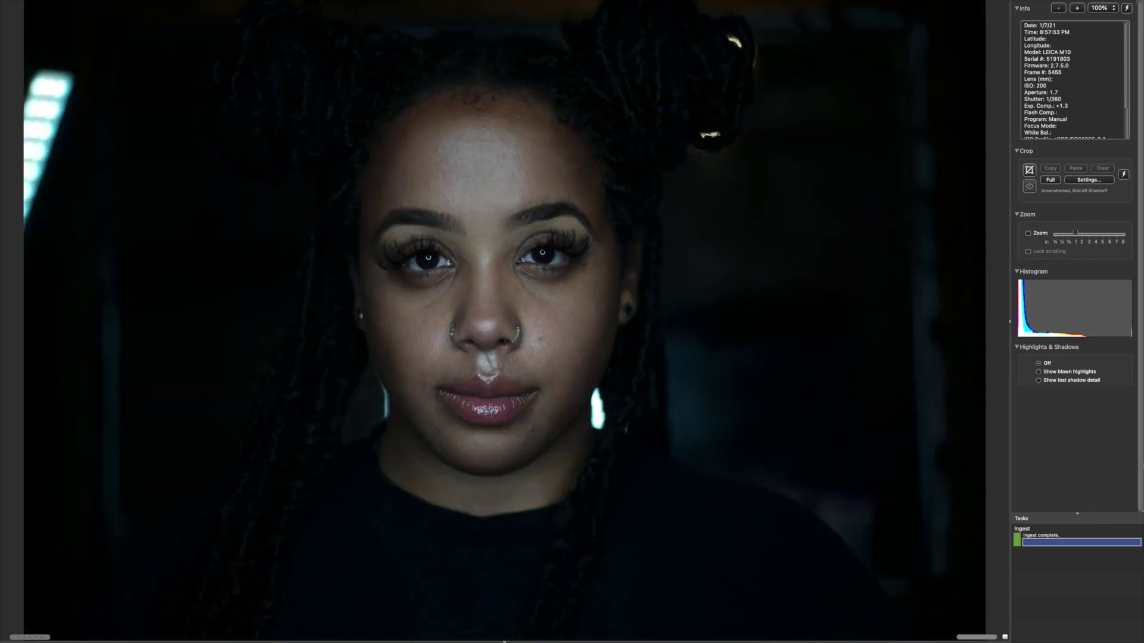
- Compare the remaining dark portraits of the woman in black from frame 5455 to 5458 for sharpness and exposure
key(Left)
key(Right)
key(Left)
key(Left)
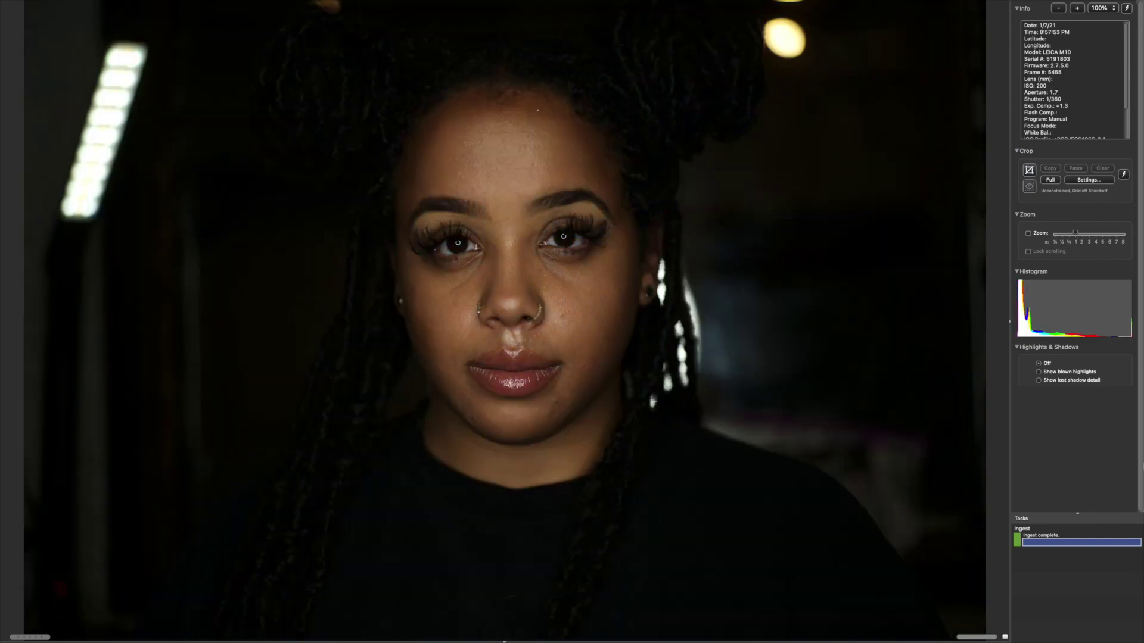
key(Right)
key(Right)
key(Right)
key(Right)
key(Right)
key(Right)
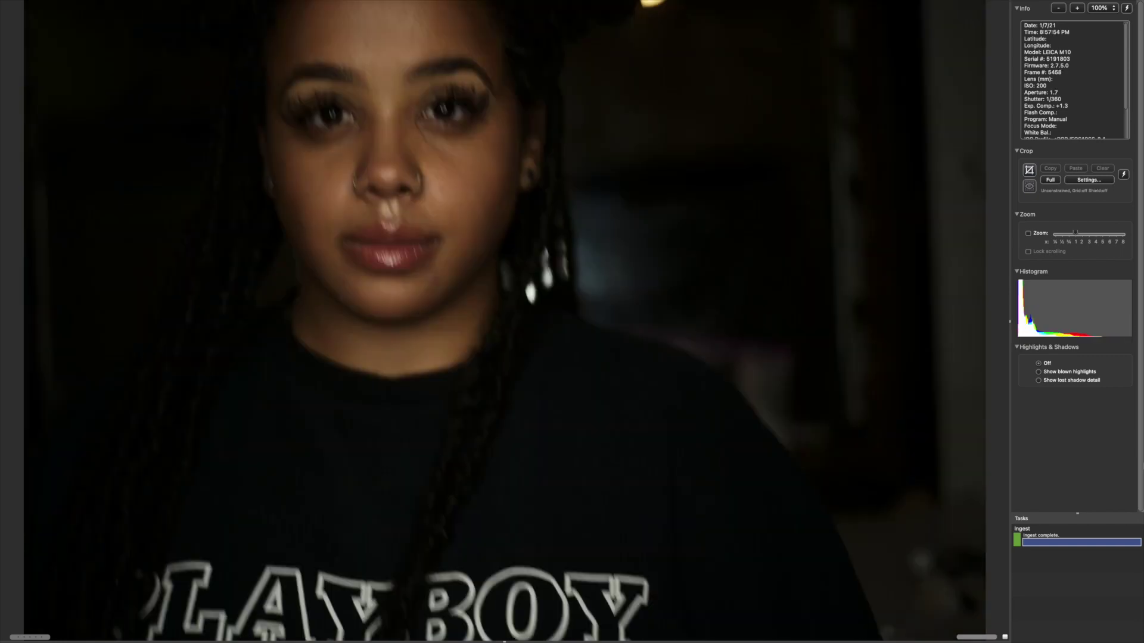
- Compare the first gray-backdrop test shots from frame 5459 to 5461 for focus and exposure
key(Right)
key(Right)
key(Left)
key(Left)
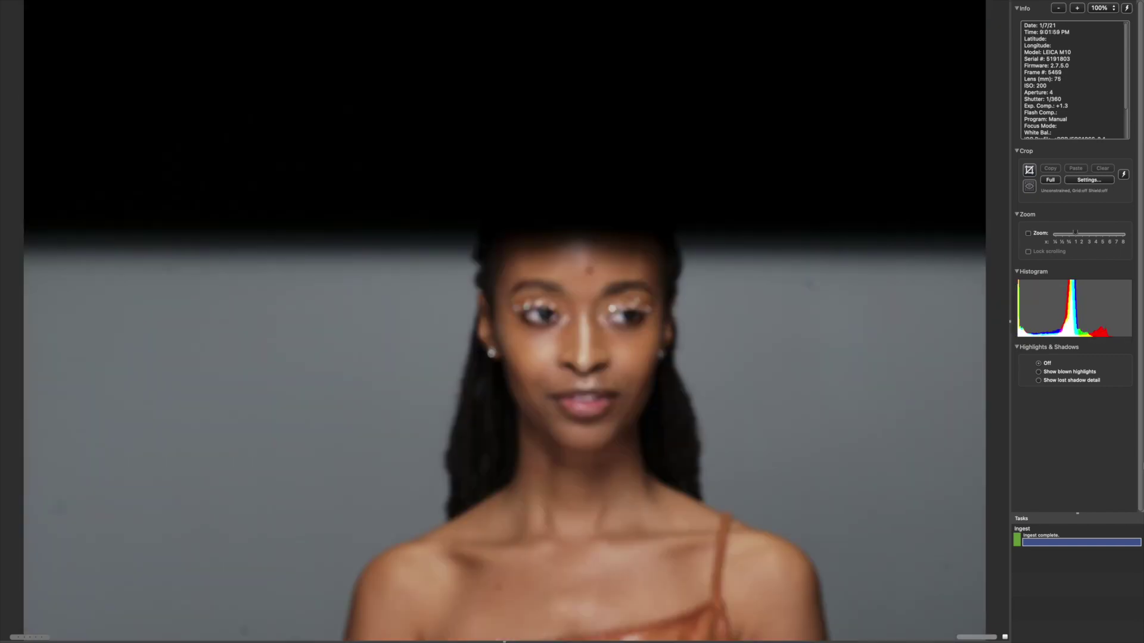
key(Right)
key(Left)
key(Right)
key(Right)
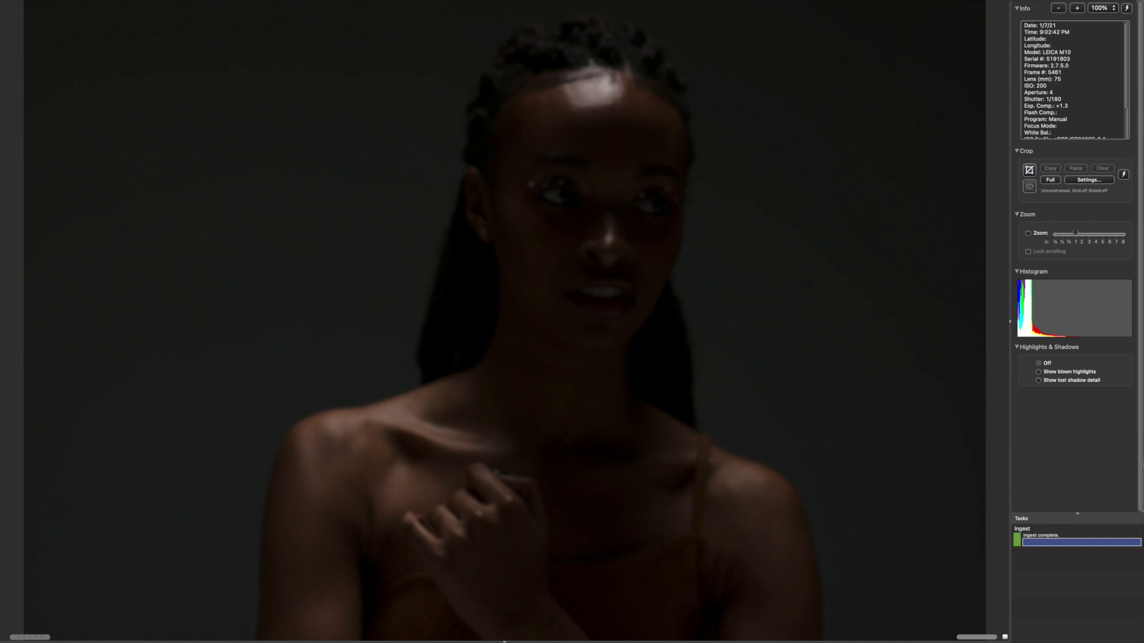
- Examine the gray-backdrop portraits in the brown top up to frame 5472 for keepers
key(Right)
key(Right)
key(Right)
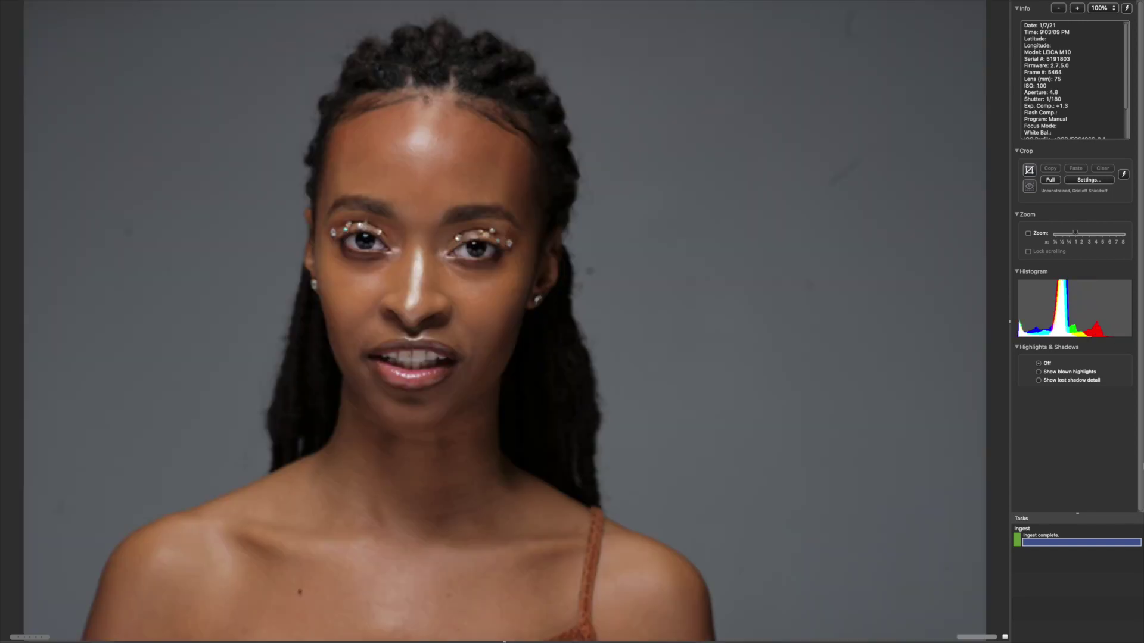
key(Right)
key(Right)
key(Right)
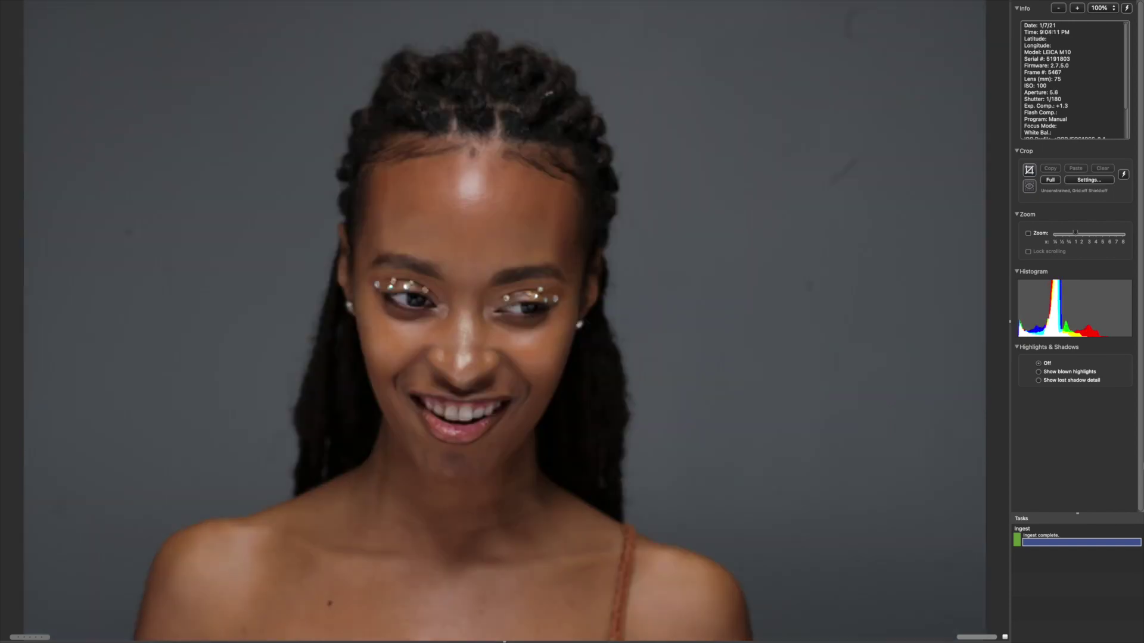
key(Right)
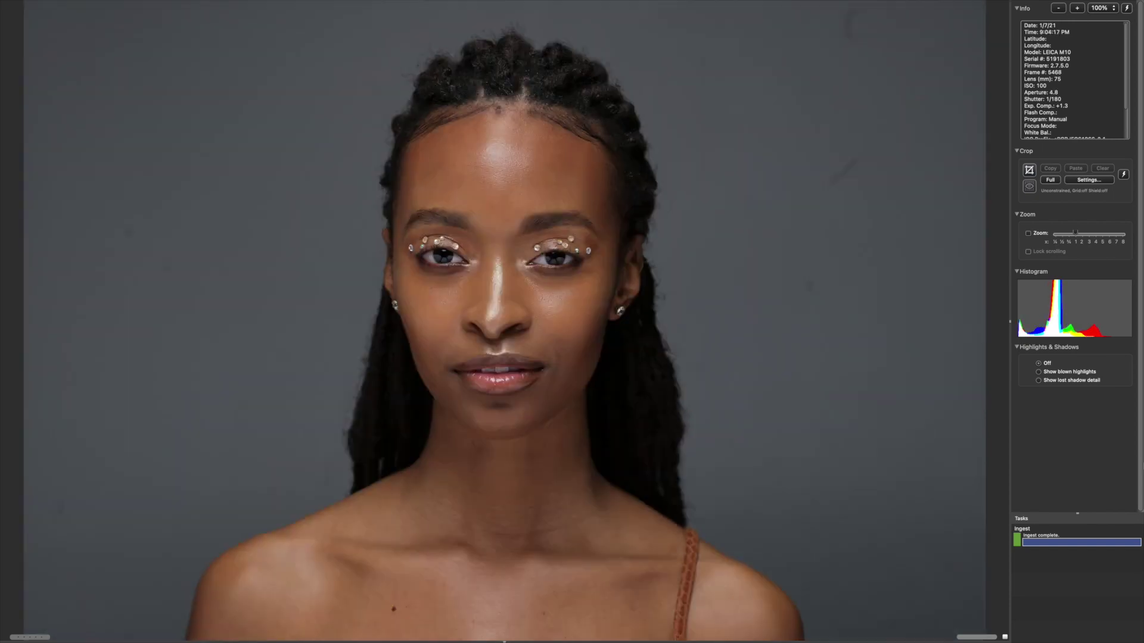
key(Right)
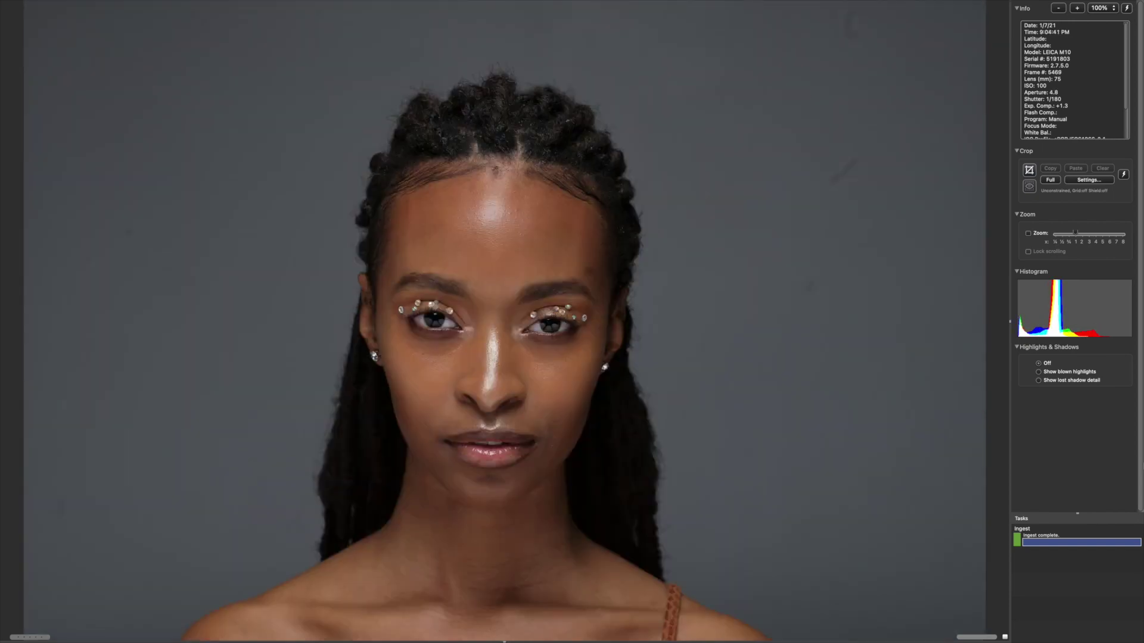
key(Right)
key(Right)
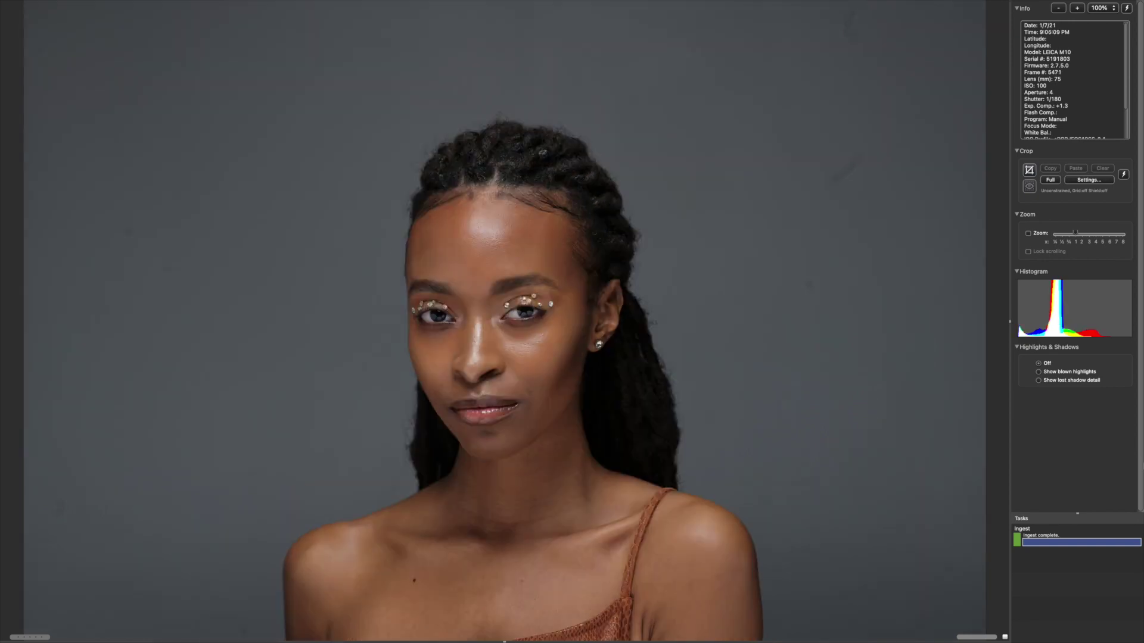
key(Right)
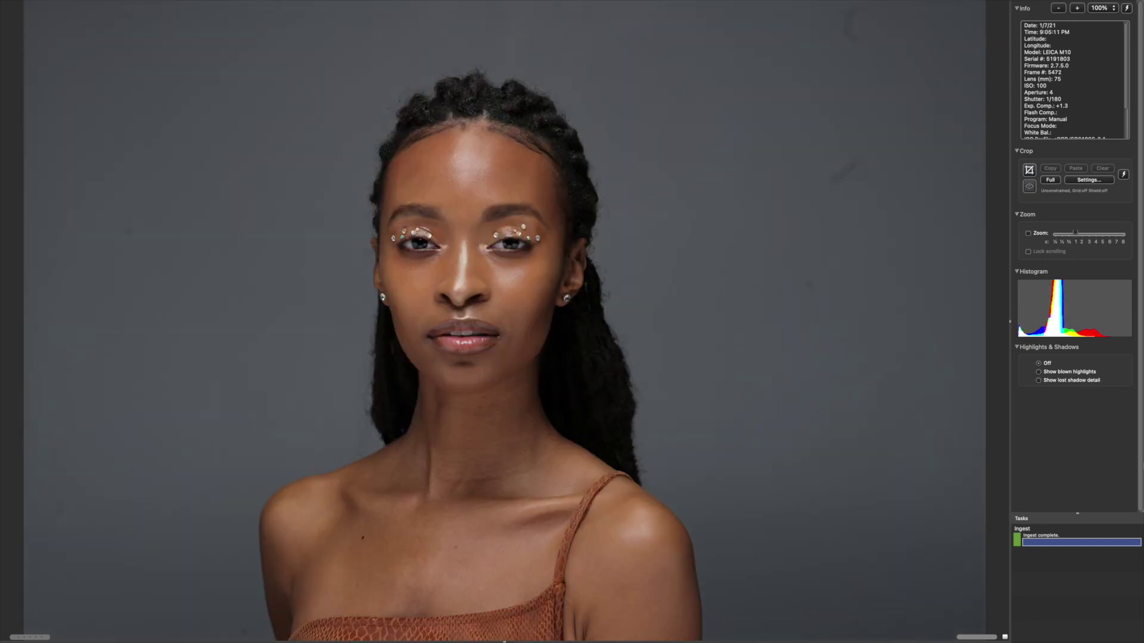
- Return to the contact sheet to look over the upcoming thumbnails, and reopen frame 5472 in a full-screen preview
key(Escape)
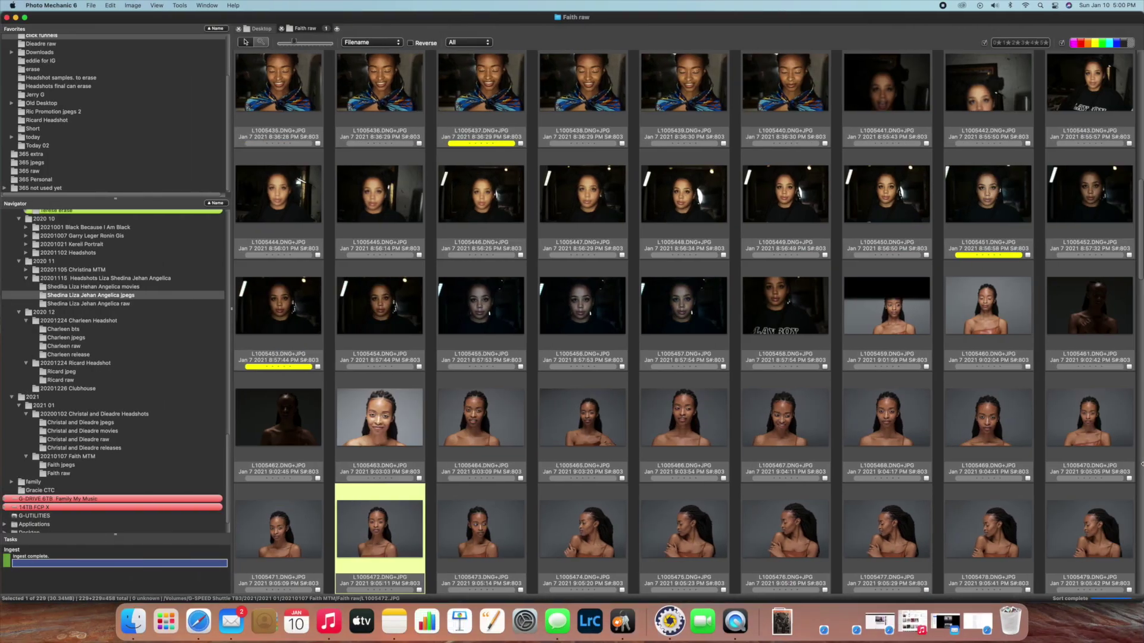
scroll(839, 559, down, 5)
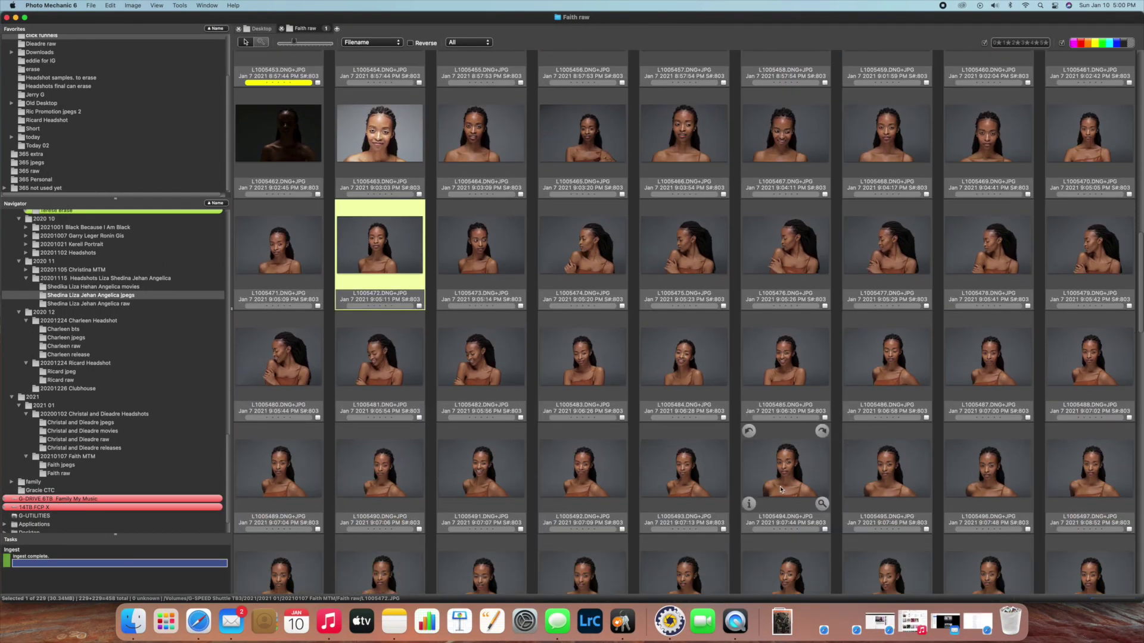
double_click(380, 257)
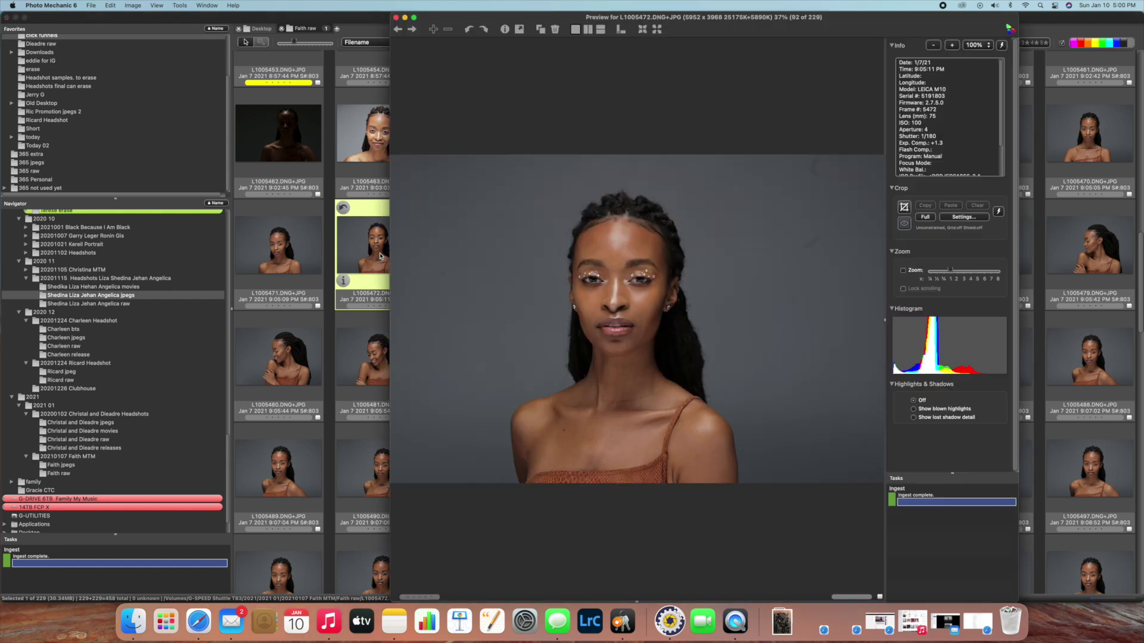
click(414, 17)
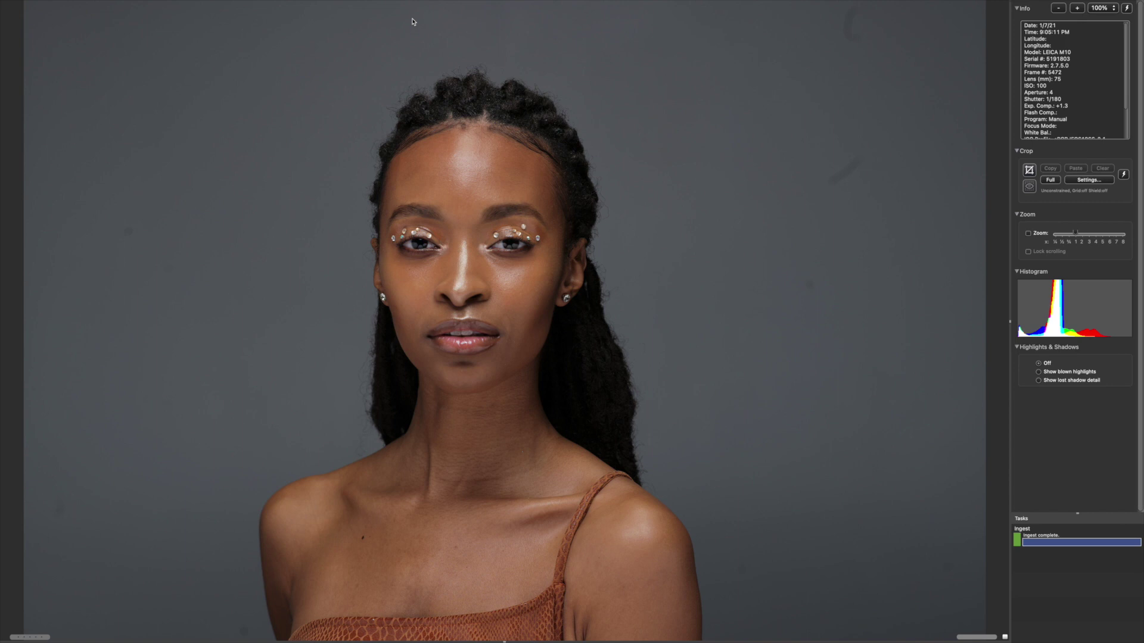
- Mark the side-glance frame 5473 and the over-the-shoulder frame 5474 with the yellow color class
key(Right)
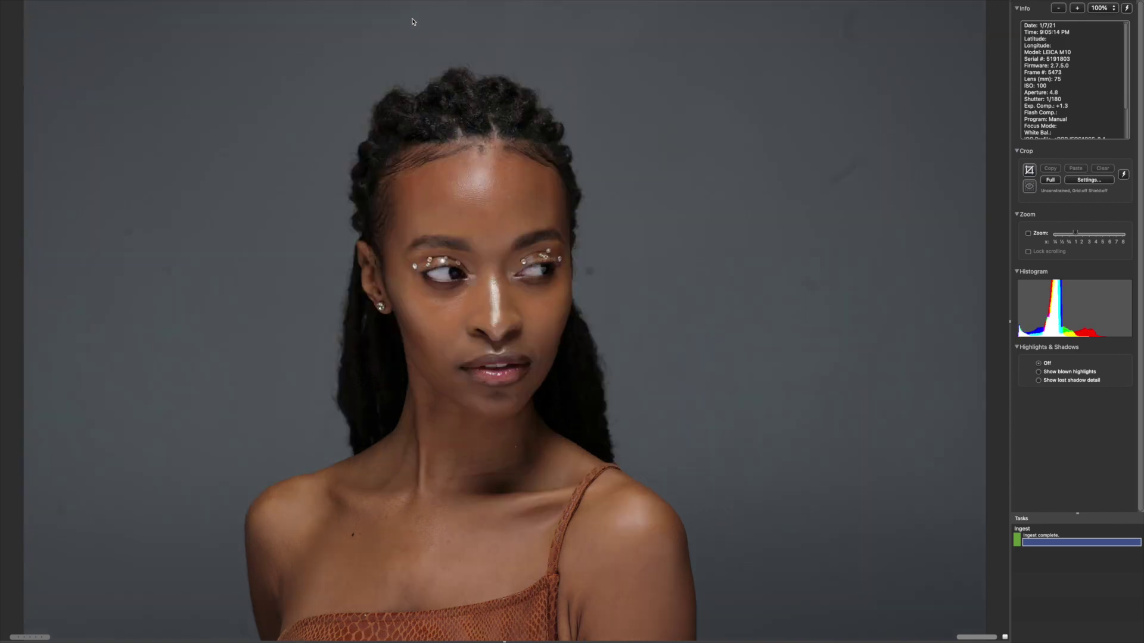
key(3)
key(Right)
key(3)
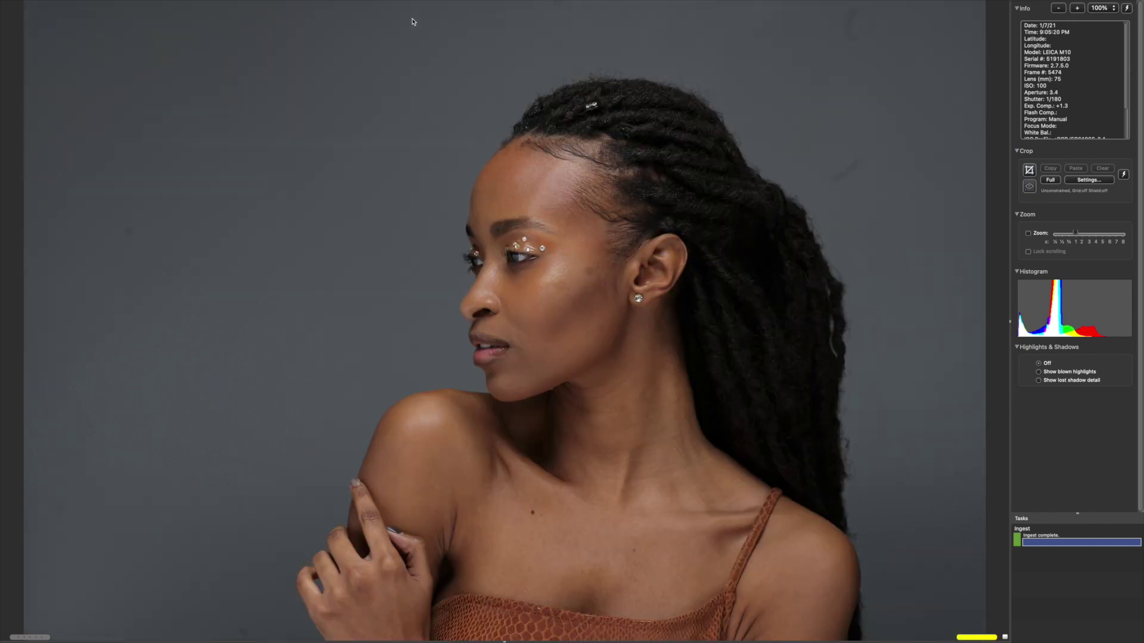
- Compare the next over-the-shoulder profile shots and mark the closed-eye frame 5476 with the yellow color class
key(Right)
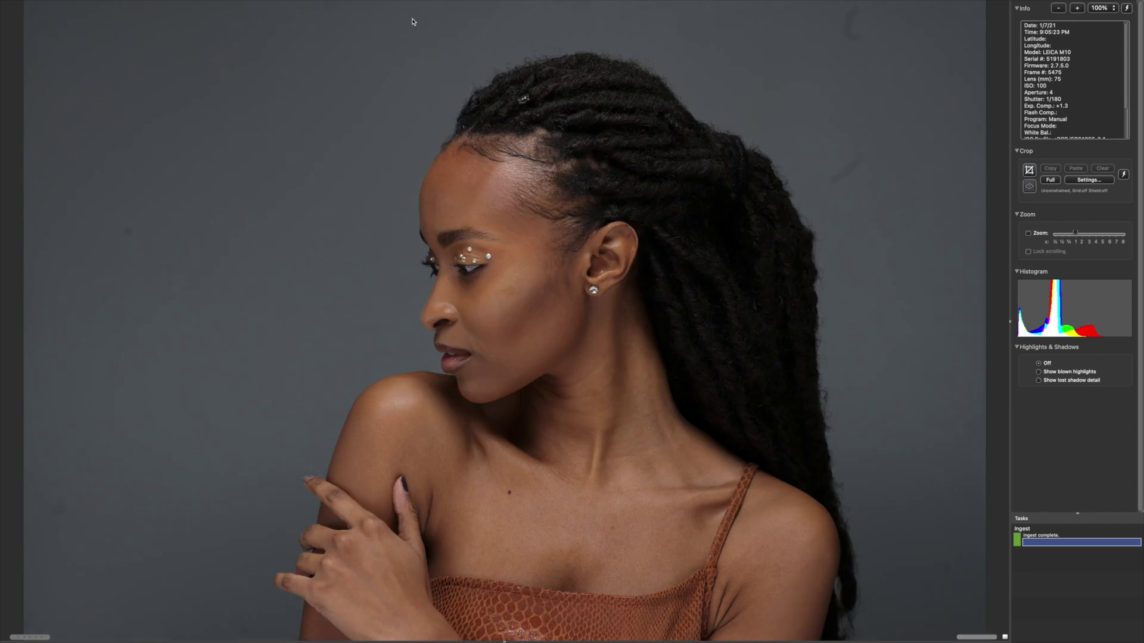
key(Right)
key(Right)
key(3)
key(Right)
key(3)
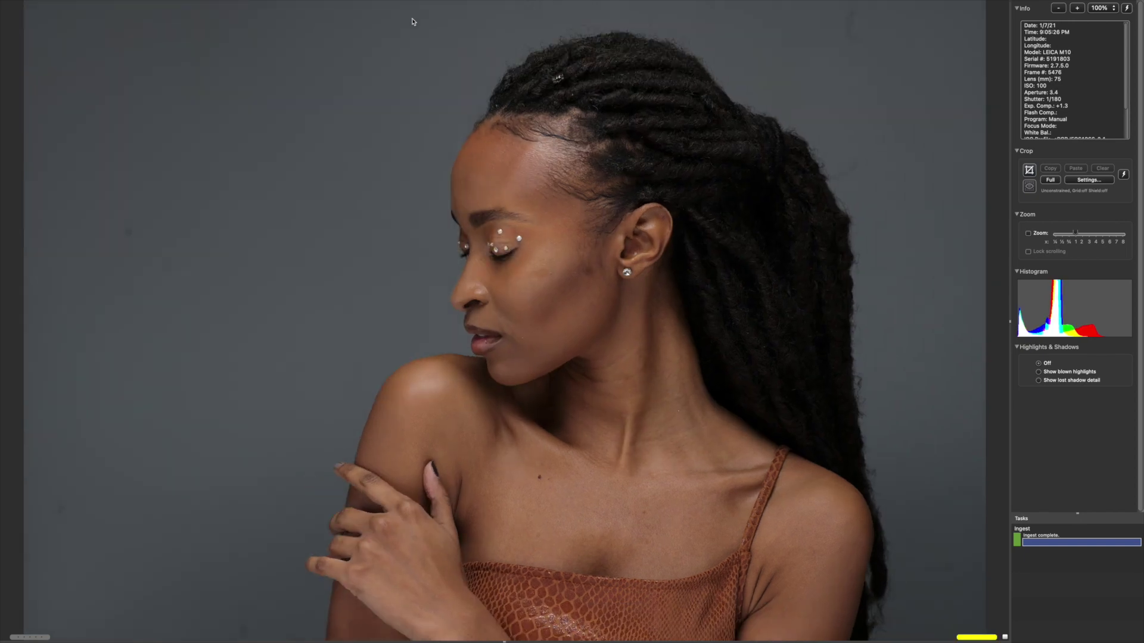
- Compare the profile shots from frame 5477 onward and assign color class 3 to the smiling frame 5481
key(Right)
key(Right)
key(Left)
key(Left)
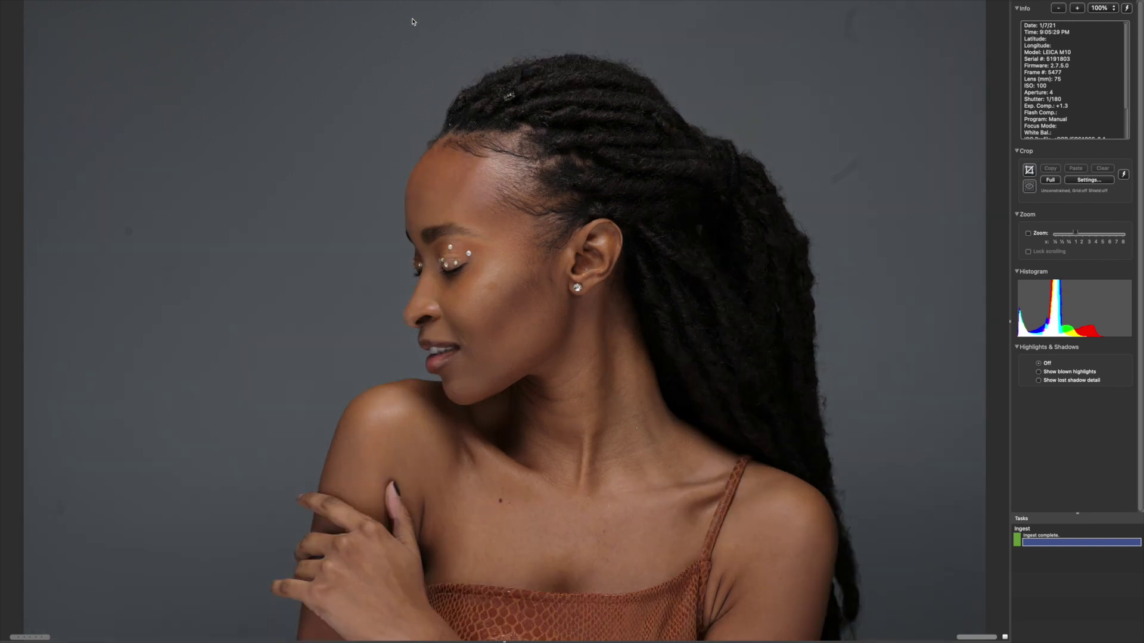
key(Right)
key(Right)
key(Right)
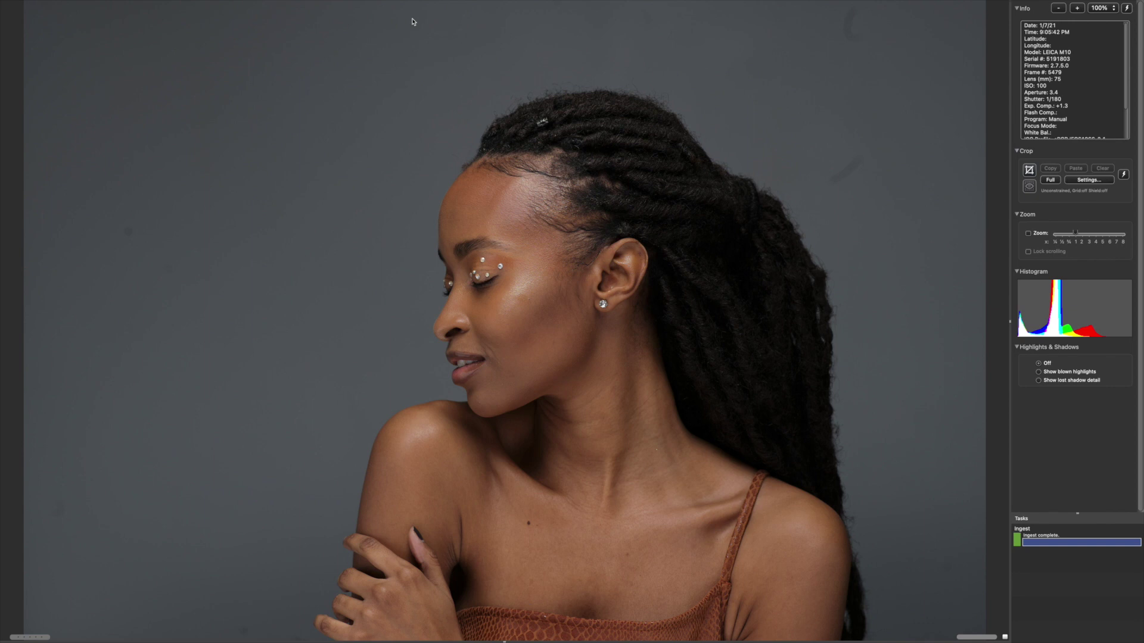
key(Right)
key(Right)
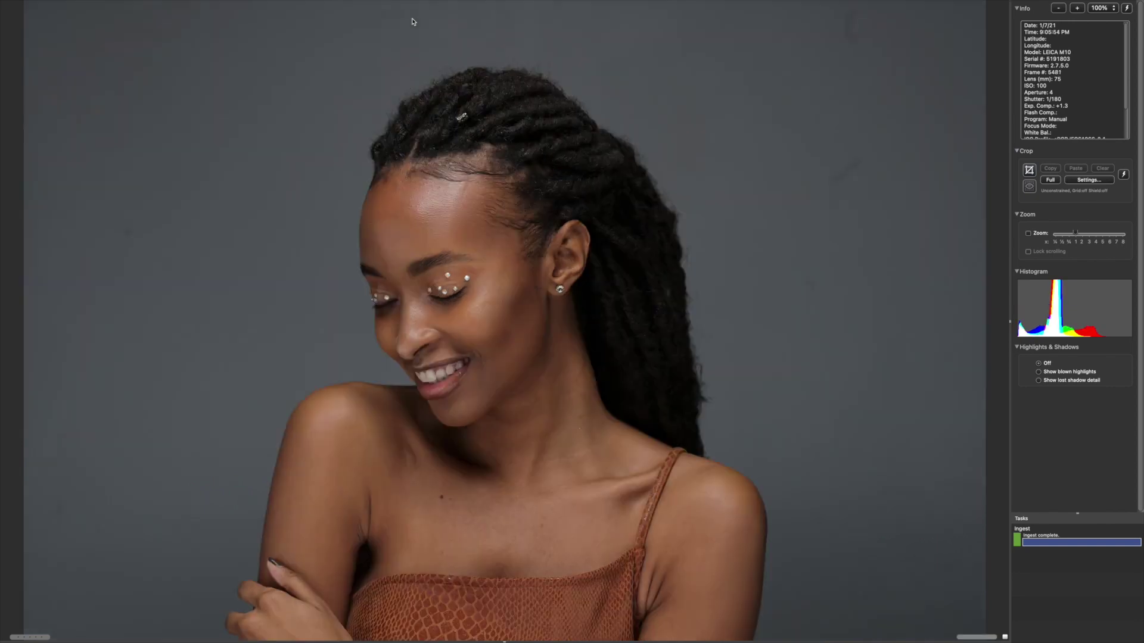
key(3)
- Review the portraits following frame 5481 and mark the smiling front-facing frame 5485 with the yellow color class
key(Right)
key(Right)
key(Right)
key(Right)
key(Right)
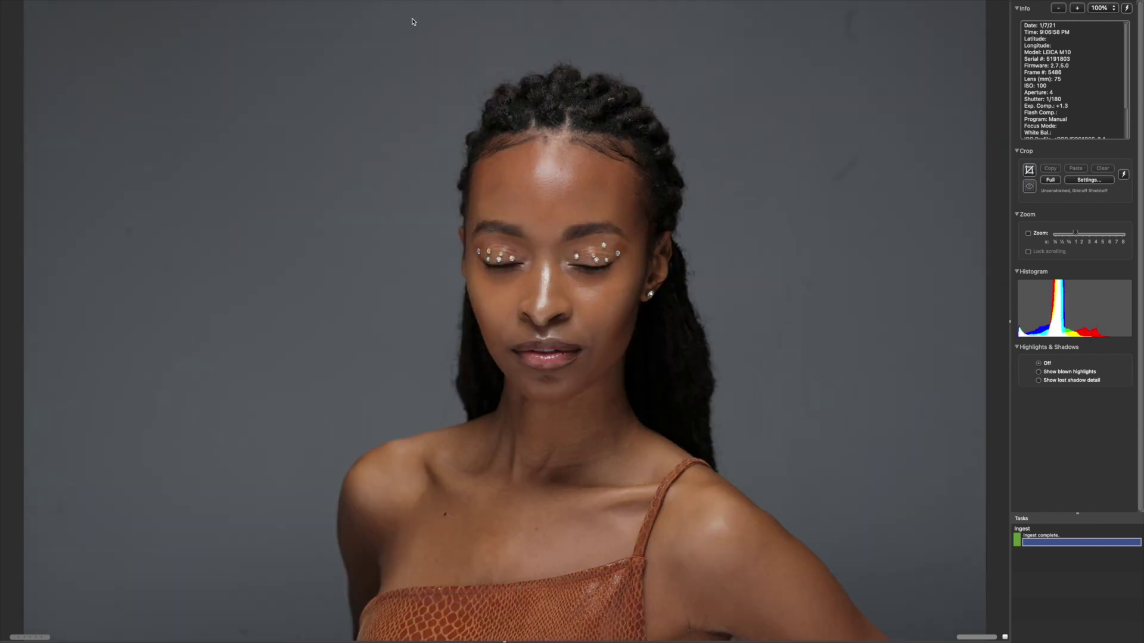
key(Left)
key(3)
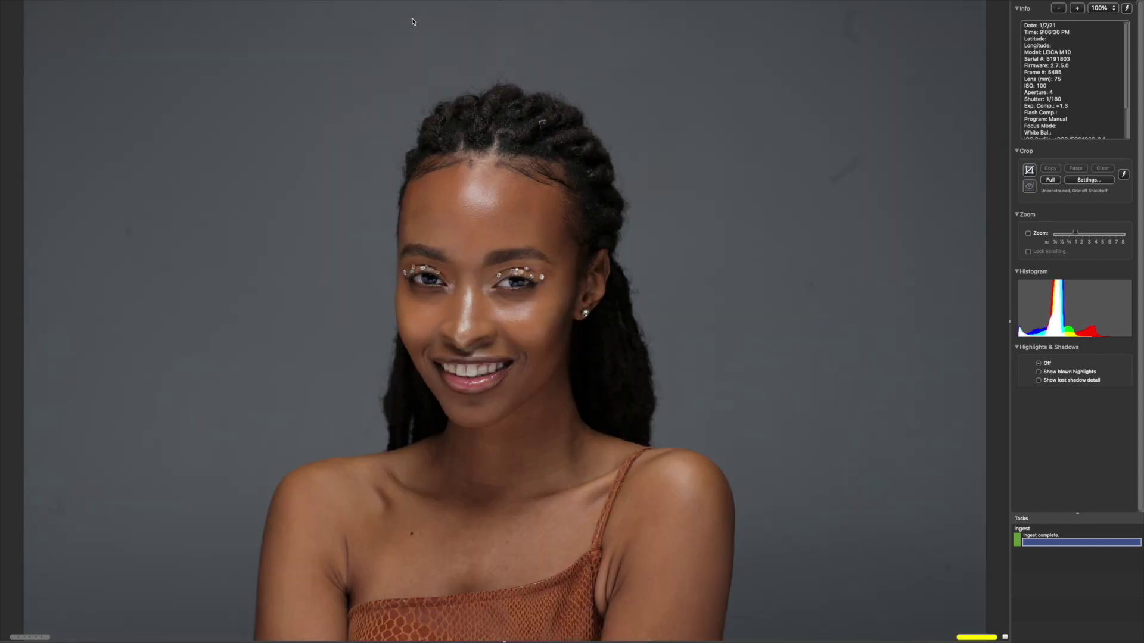
- Compare the serious front-facing portraits following frame 5485 and assign color class 4 to frame 5494
key(Right)
key(Right)
key(Right)
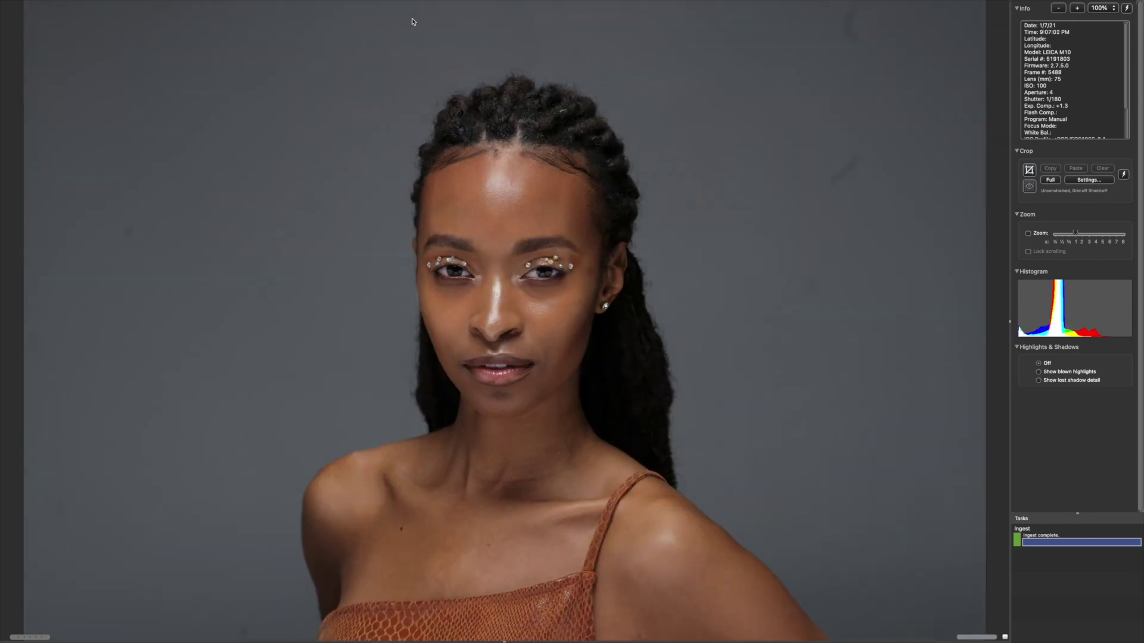
key(Right)
key(Right)
key(Right)
key(Right)
key(Right)
key(Right)
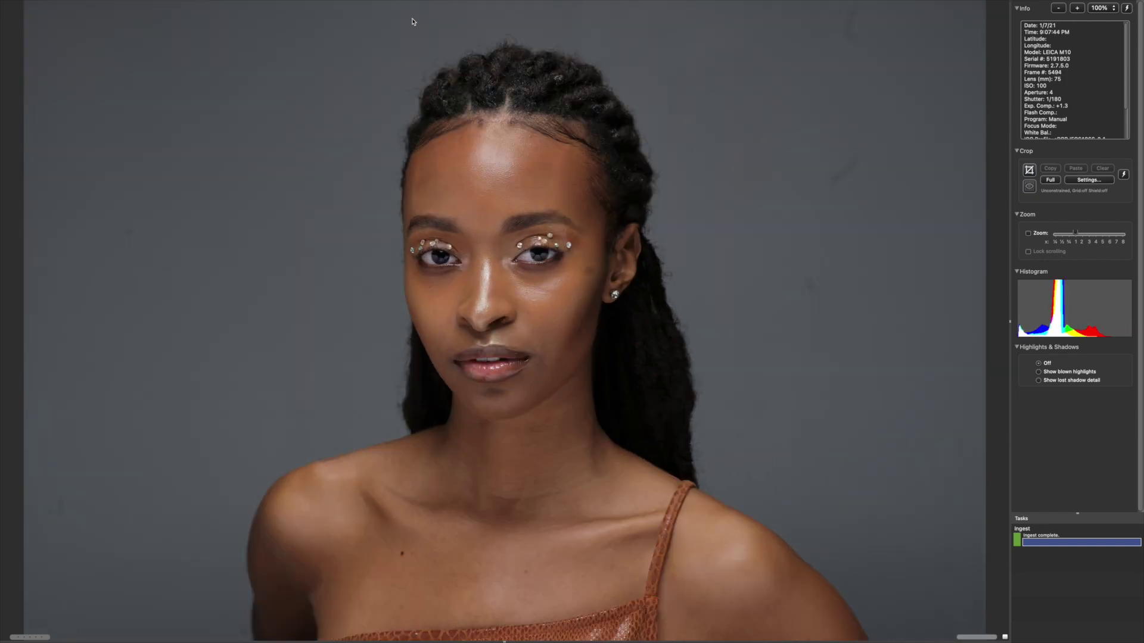
key(Right)
key(Left)
key(4)
- Examine the front-facing gray-backdrop portraits from frame 5495 to 5507 for further keepers
key(Right)
key(Right)
key(Right)
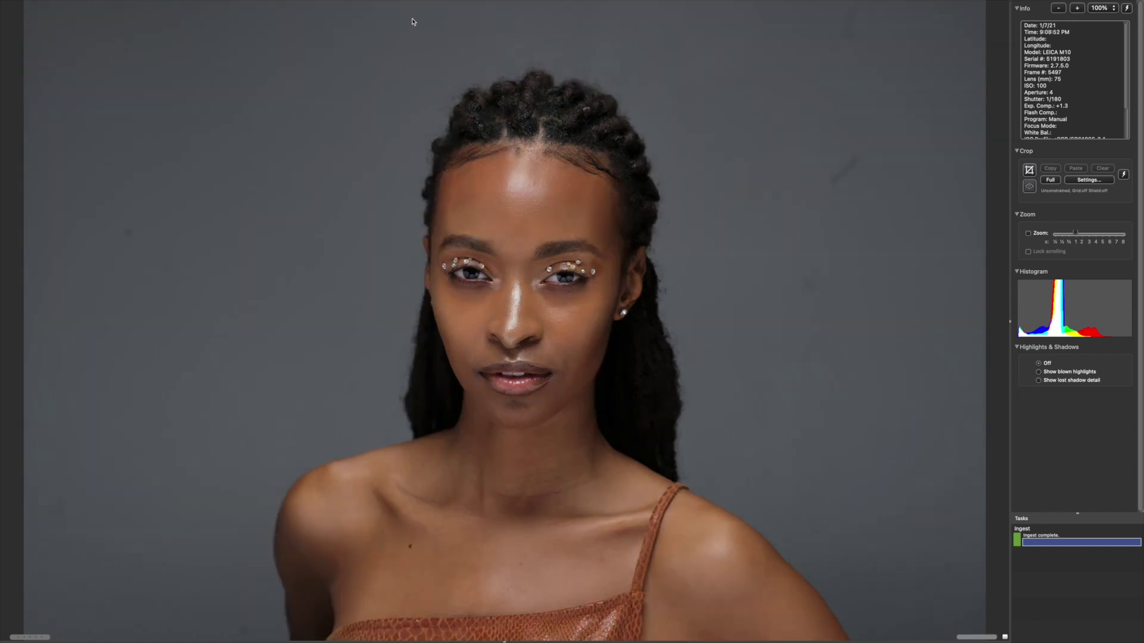
key(Right)
key(Right)
key(Right)
key(Right)
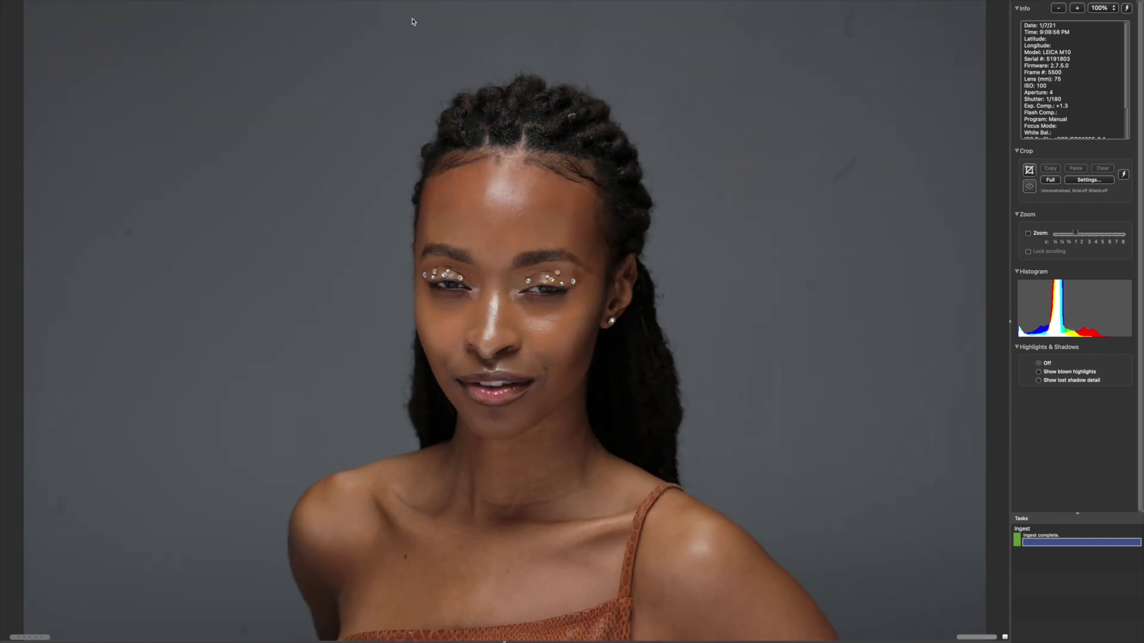
key(Right)
key(Right)
key(Right)
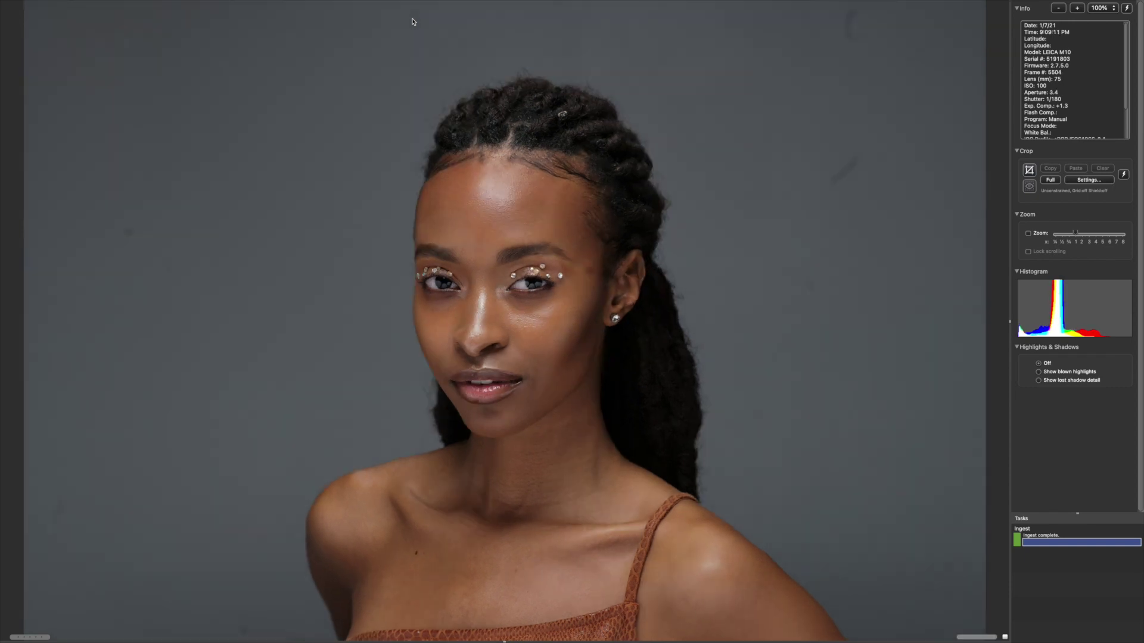
key(Right)
key(Right)
key(Right)
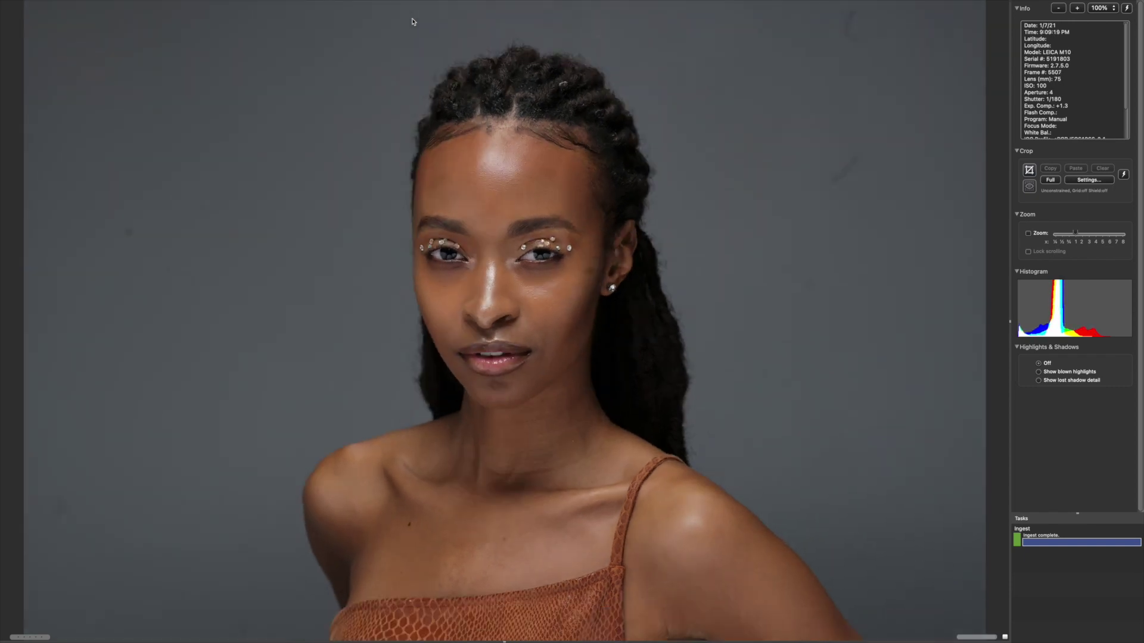
- Compare the front-facing gray-backdrop portraits from frame 5508 to 5518 and assign color class 3 to frame 5517
key(Right)
key(Right)
key(Right)
key(Right)
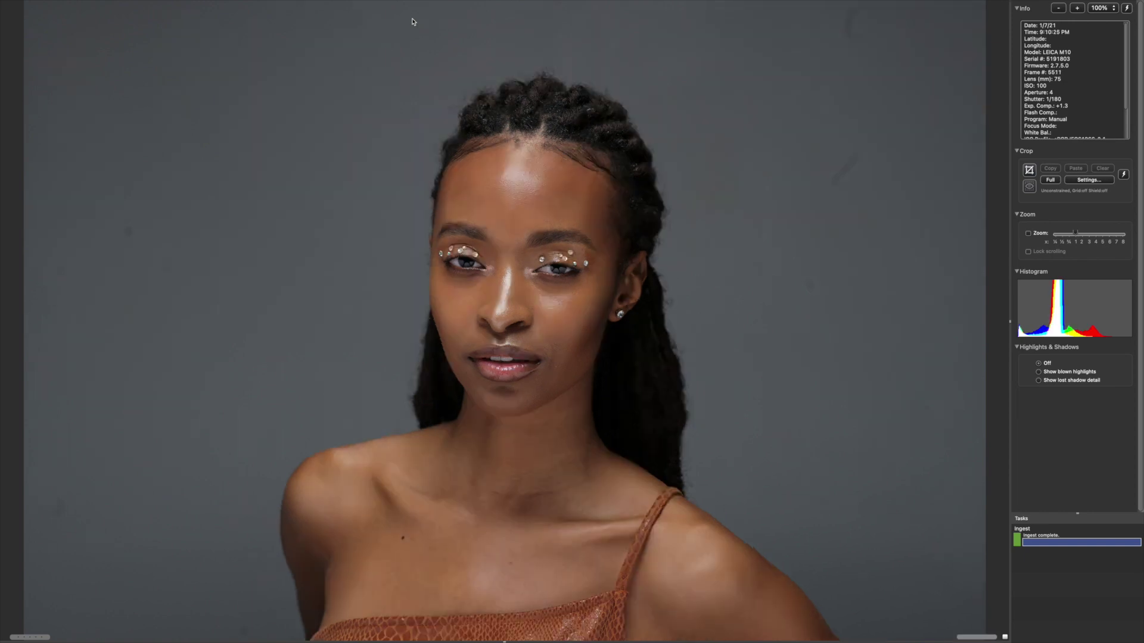
key(Right)
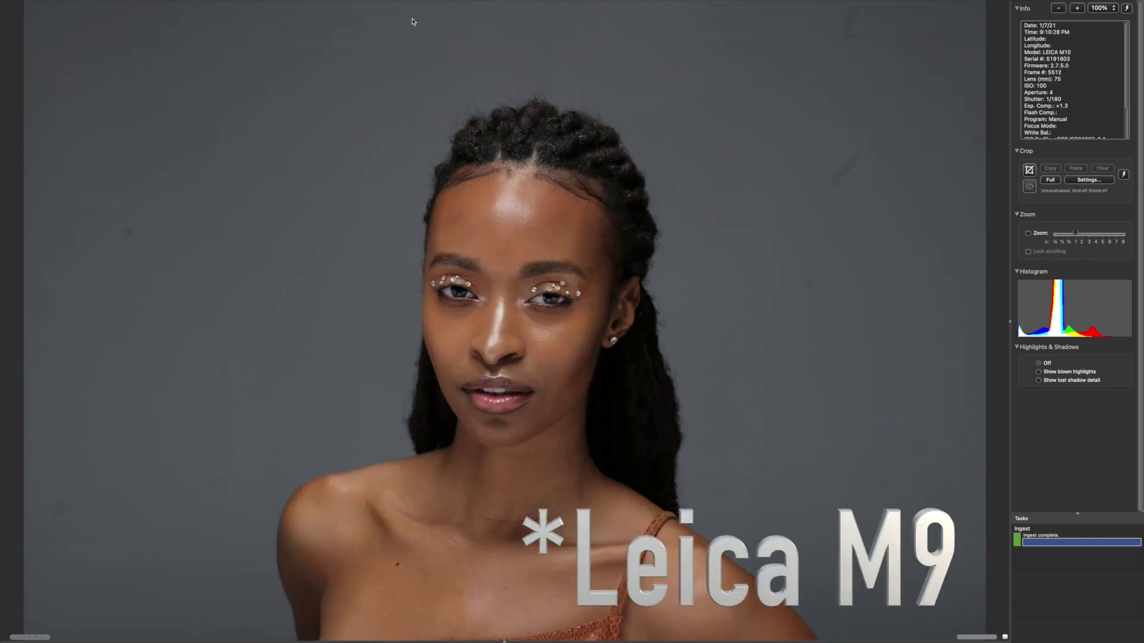
key(Right)
key(Right)
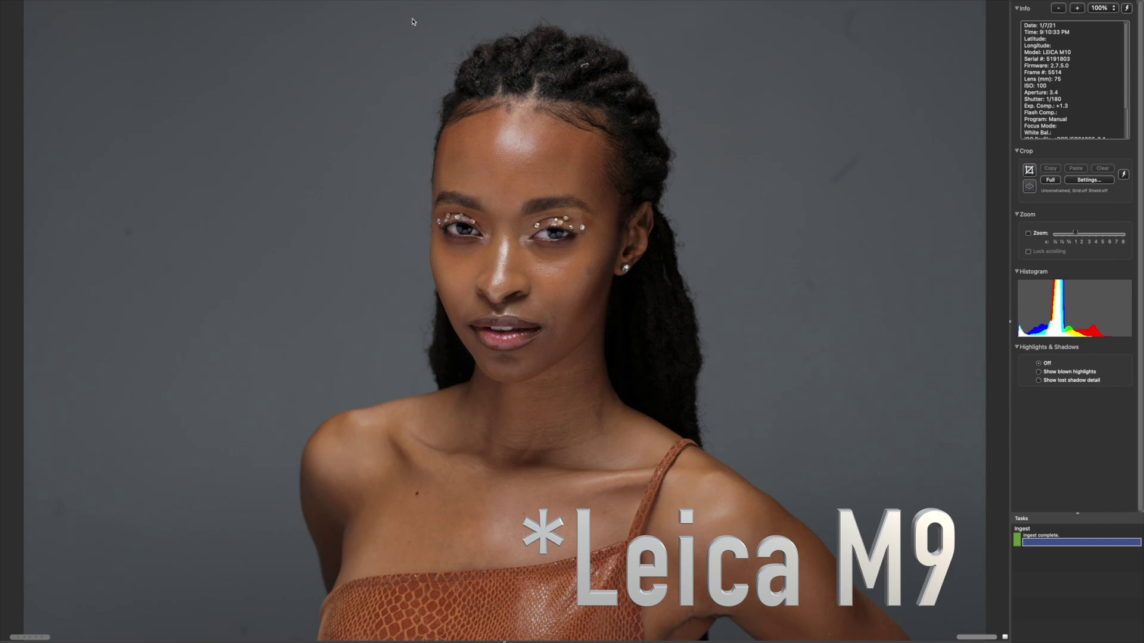
key(Right)
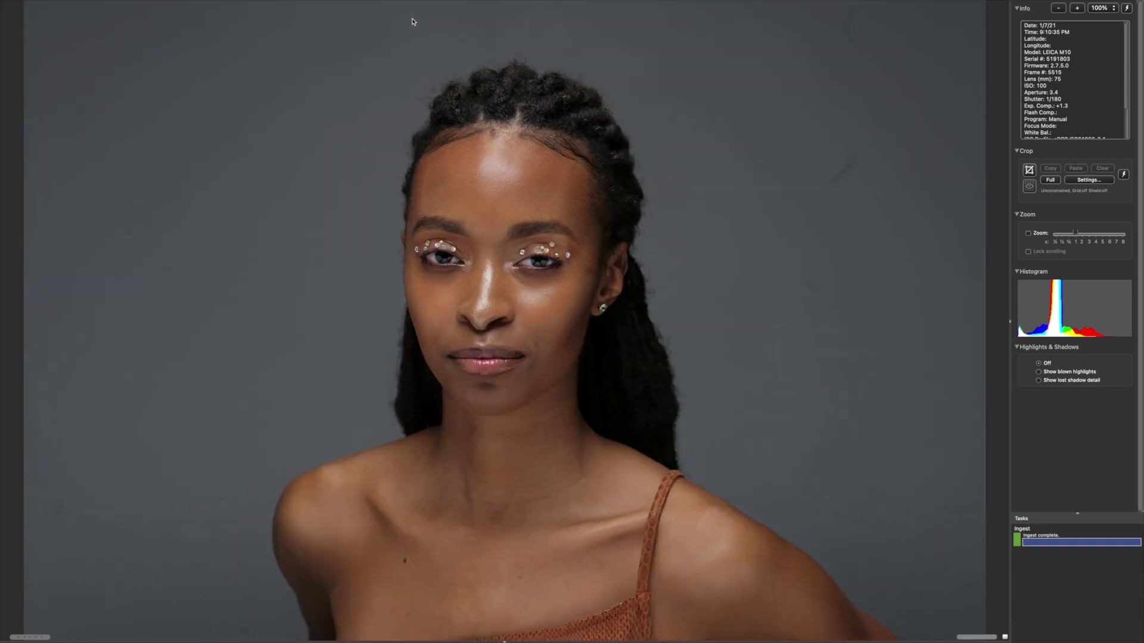
key(Right)
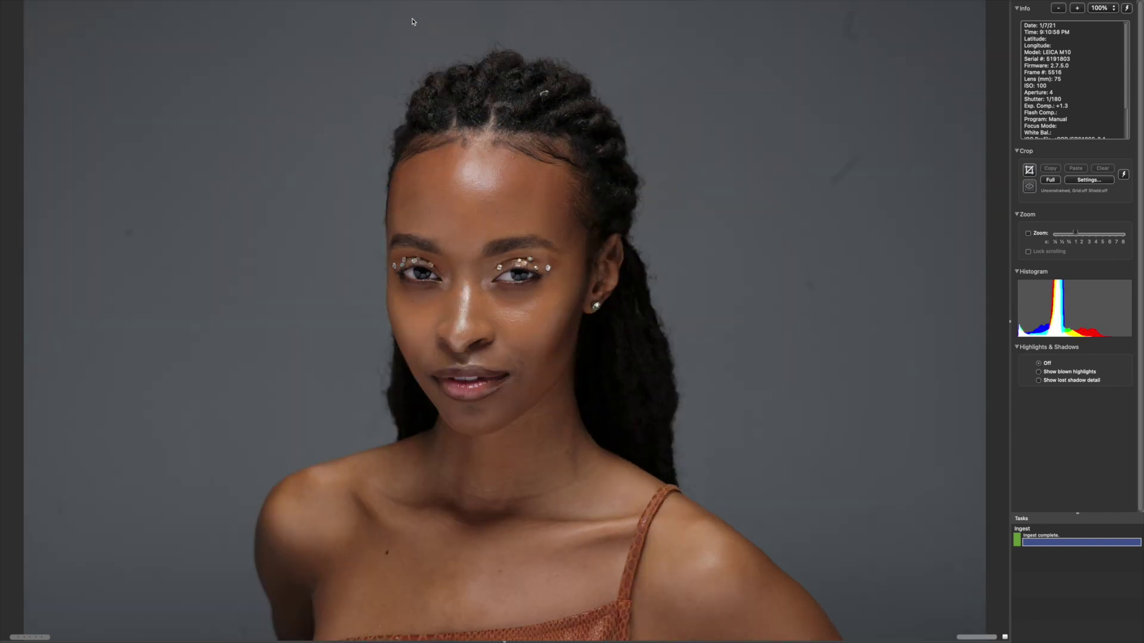
key(Right)
key(Right)
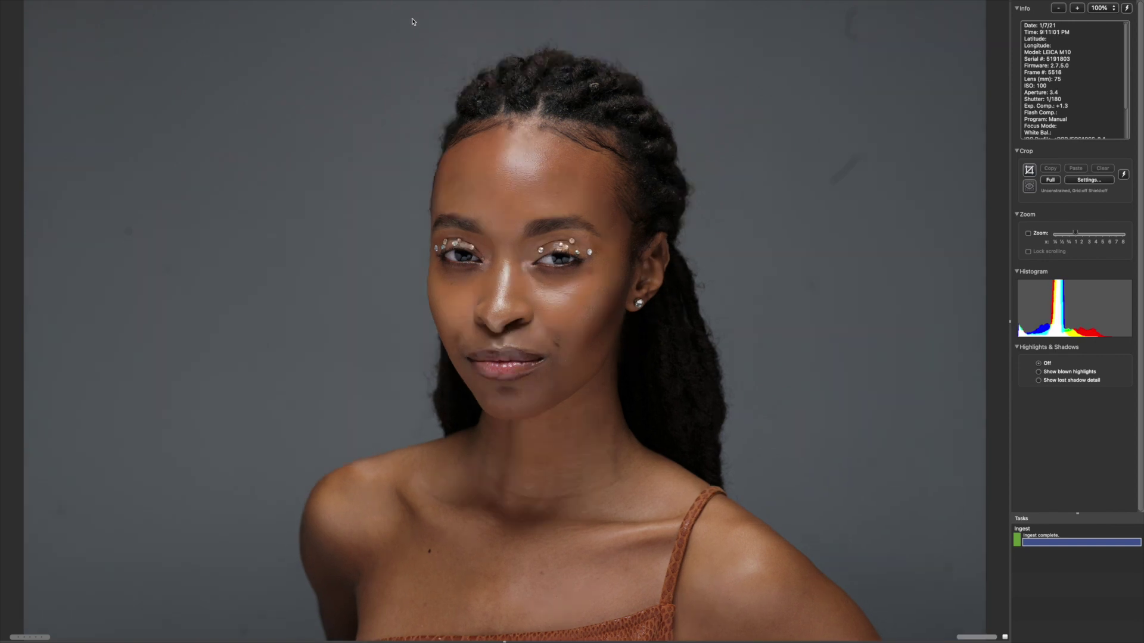
key(Left)
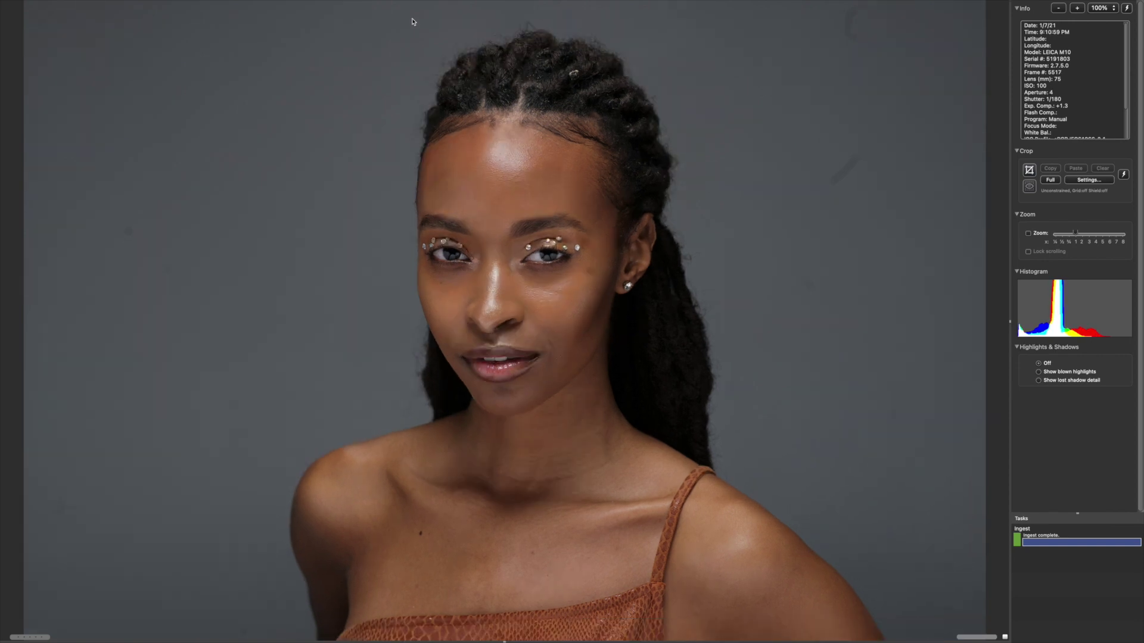
key(3)
- Advance past frame 5518 and assign color class 3 to frame 5519
key(Right)
key(Right)
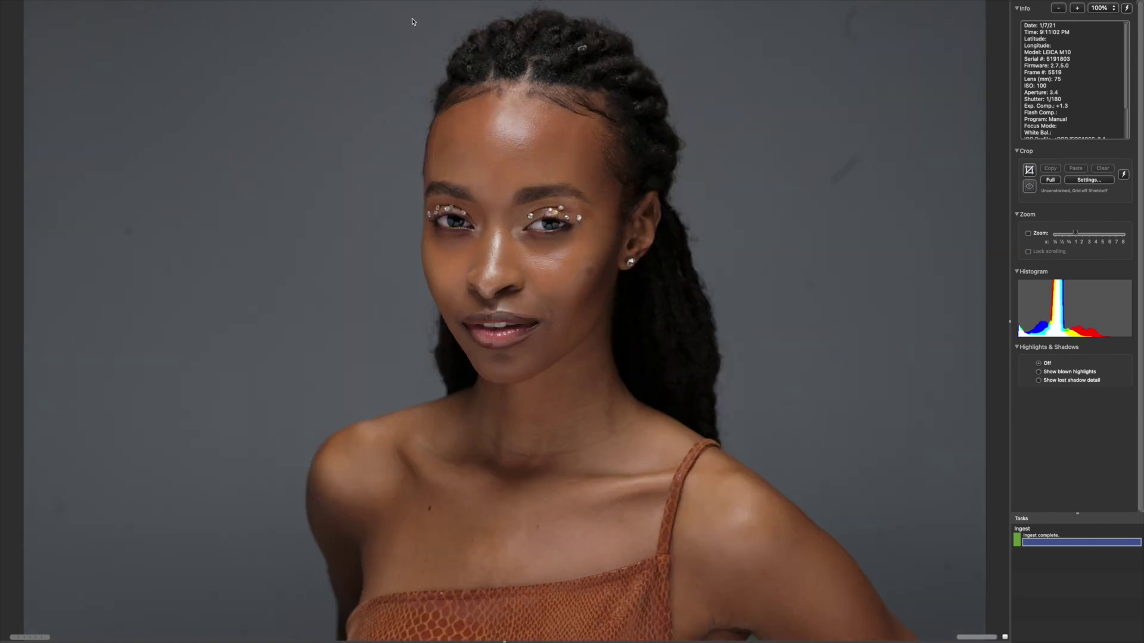
key(3)
- Examine the remaining front-facing gray-backdrop portraits from frame 5520 to 5527, rechecking neighbouring shots for further keepers
key(Right)
key(Right)
key(Right)
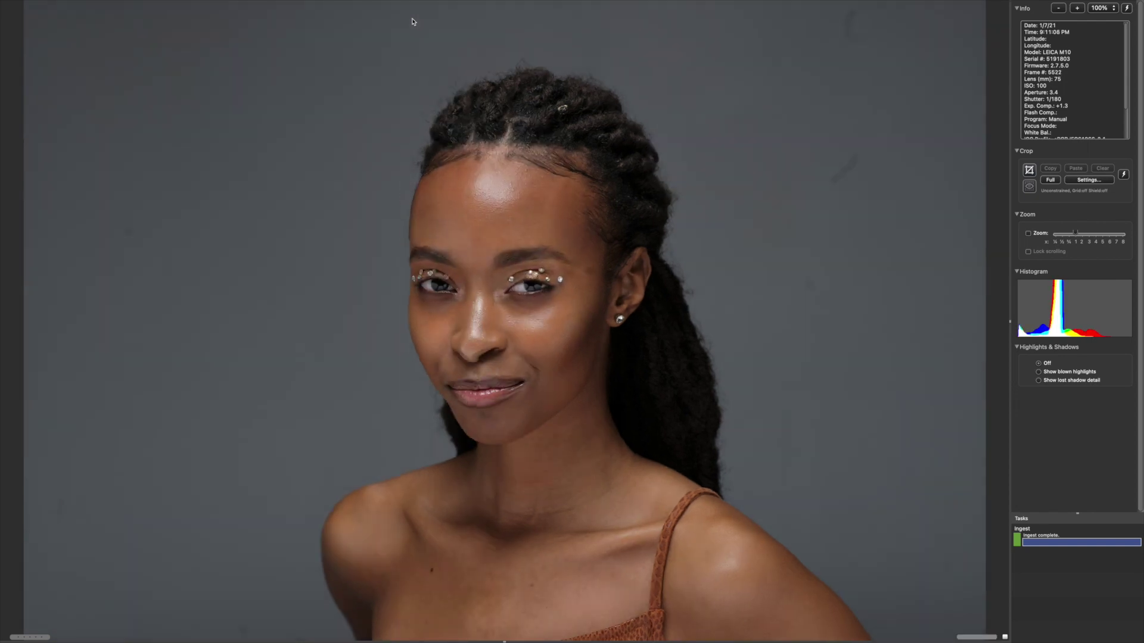
key(Right)
key(Right)
key(Right)
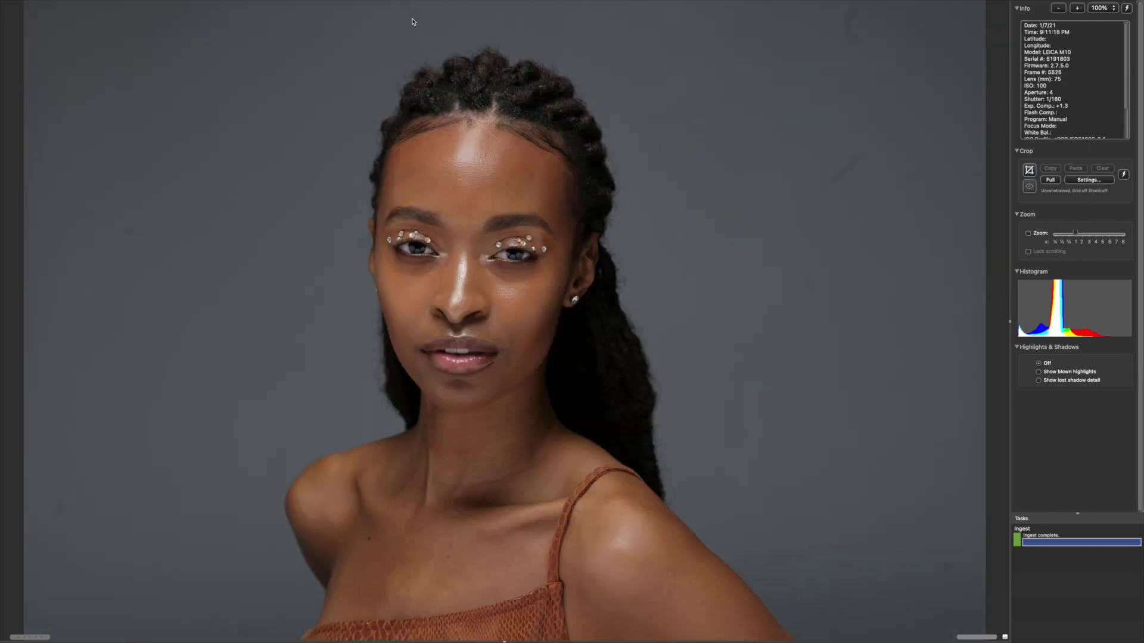
key(Left)
key(Right)
key(Right)
key(Right)
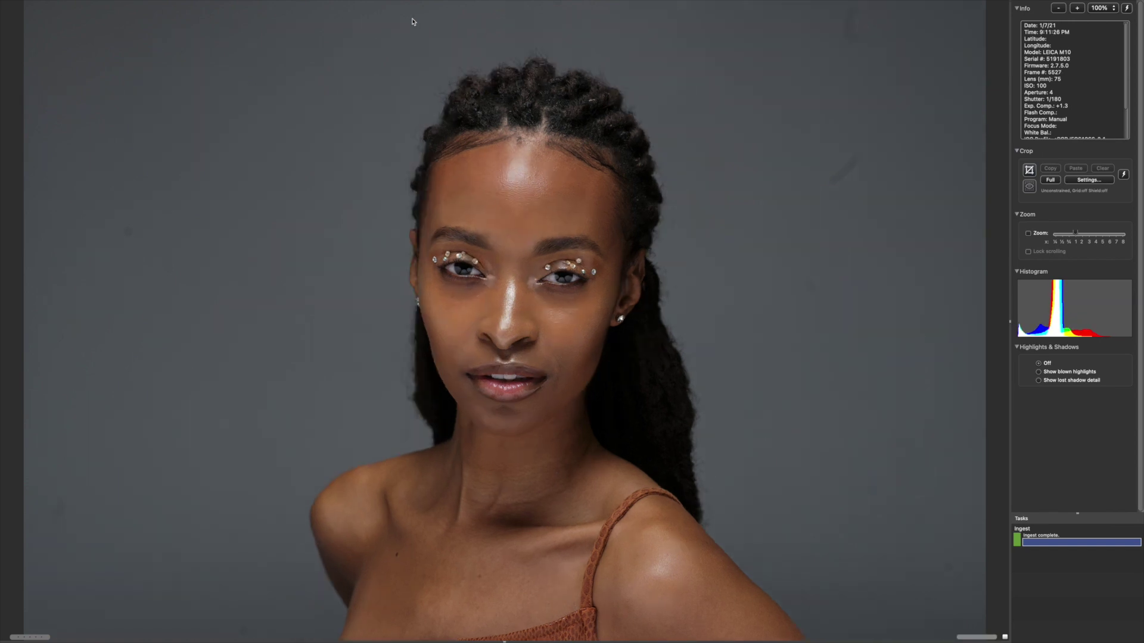
- Examine the raised-chin profile shots with posed hands from frame 5528 to 5544 for keepers
key(Right)
key(Right)
key(Right)
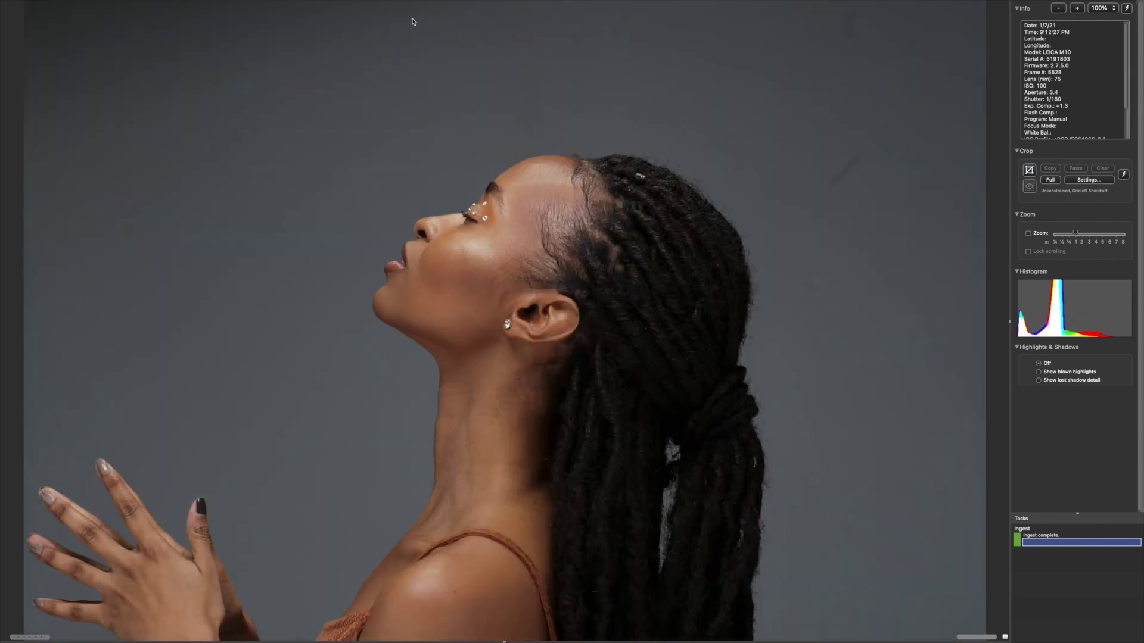
key(Right)
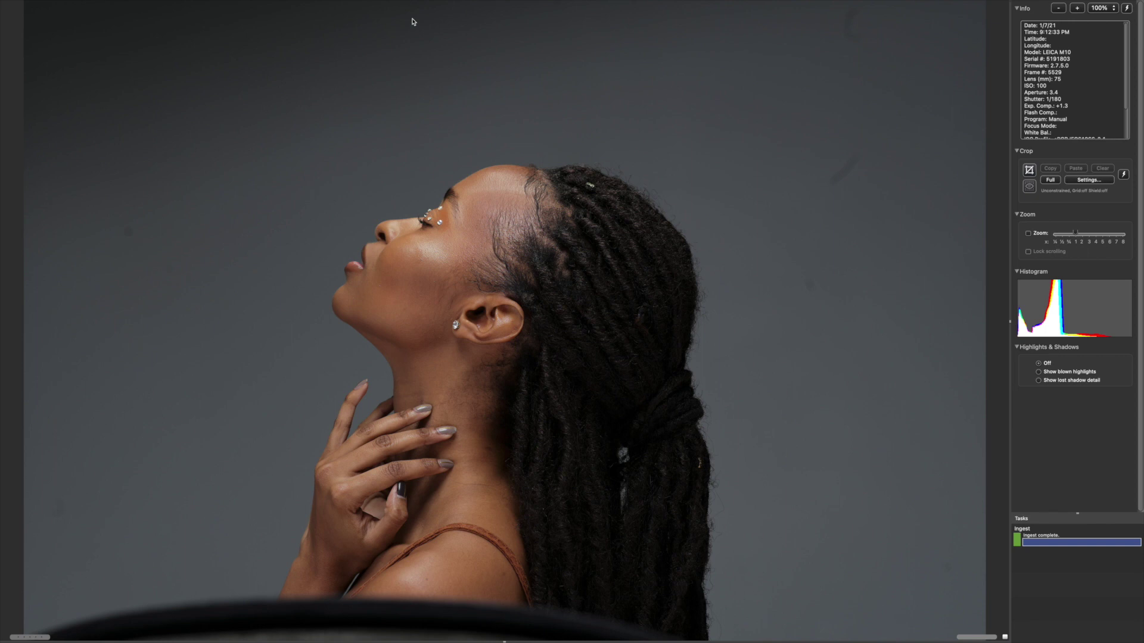
key(Right)
key(Right)
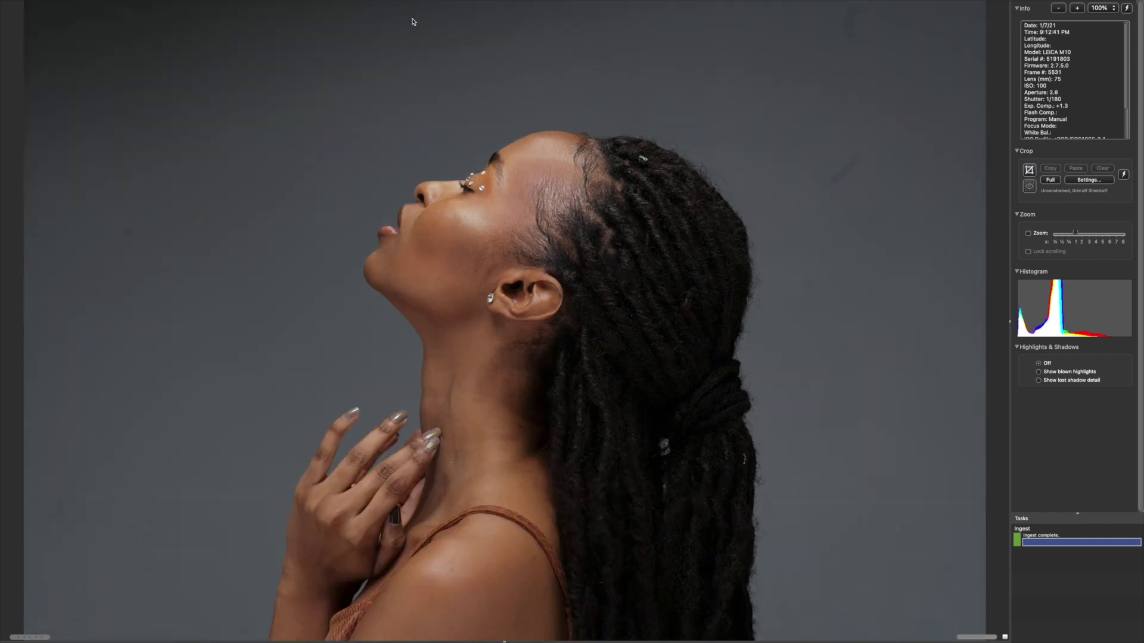
key(Right)
key(Right)
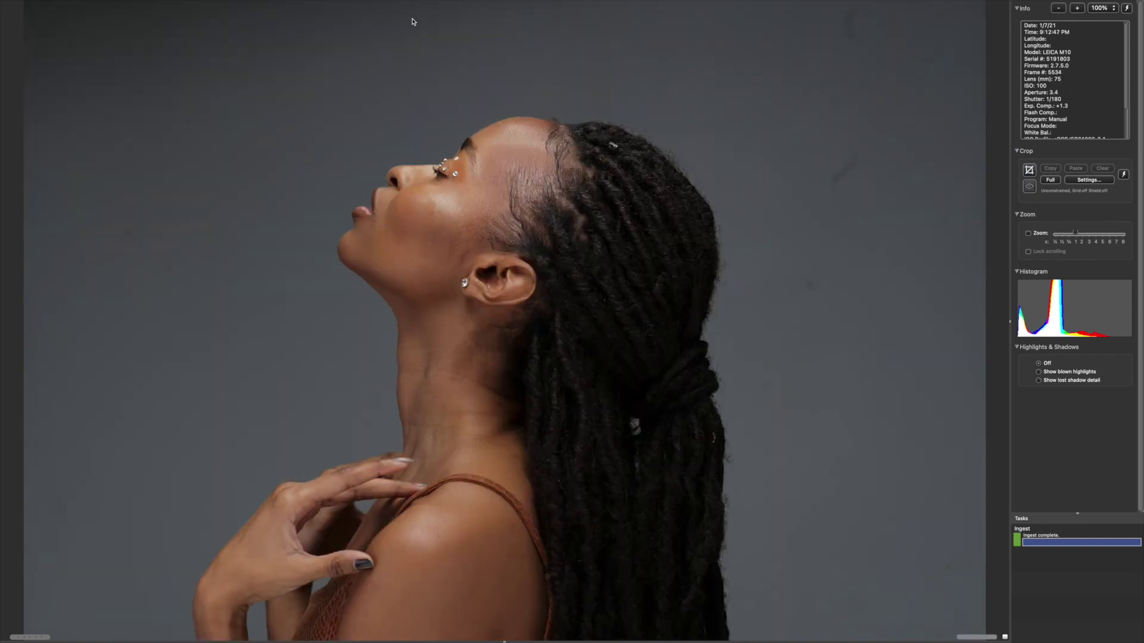
key(Right)
key(Right)
key(Right)
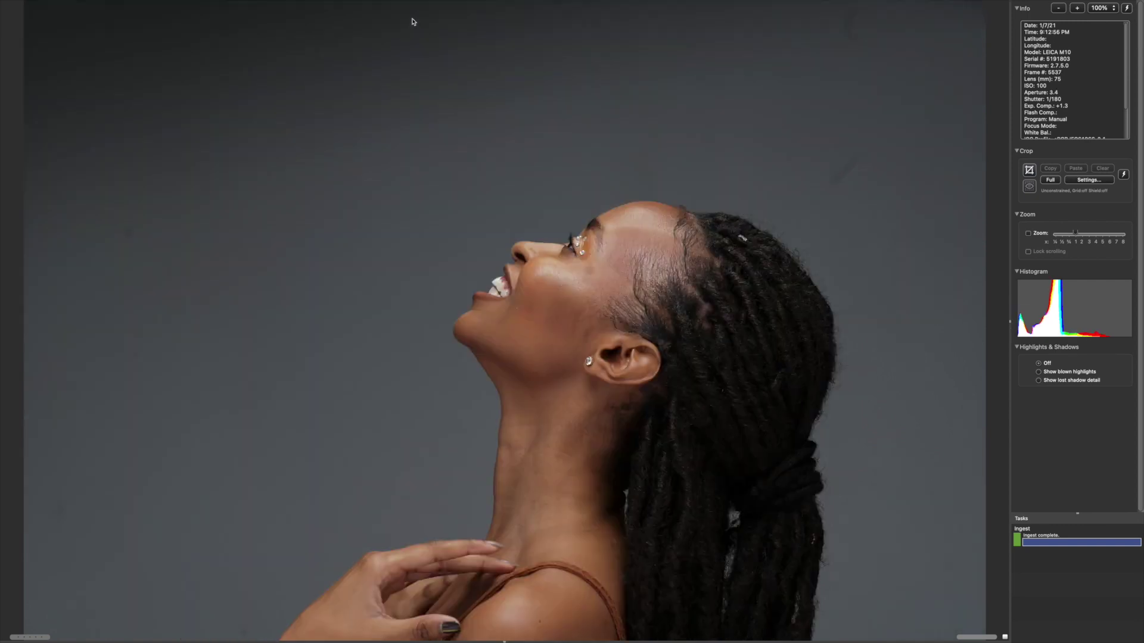
key(Right)
key(Right)
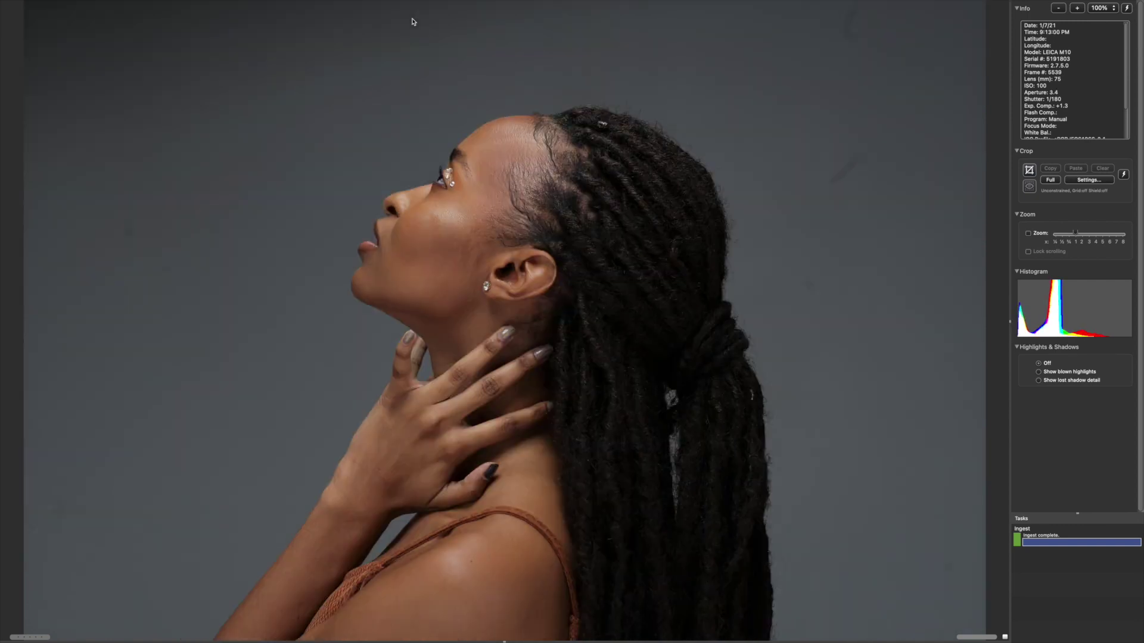
key(Right)
key(Right)
key(Right)
key(Right)
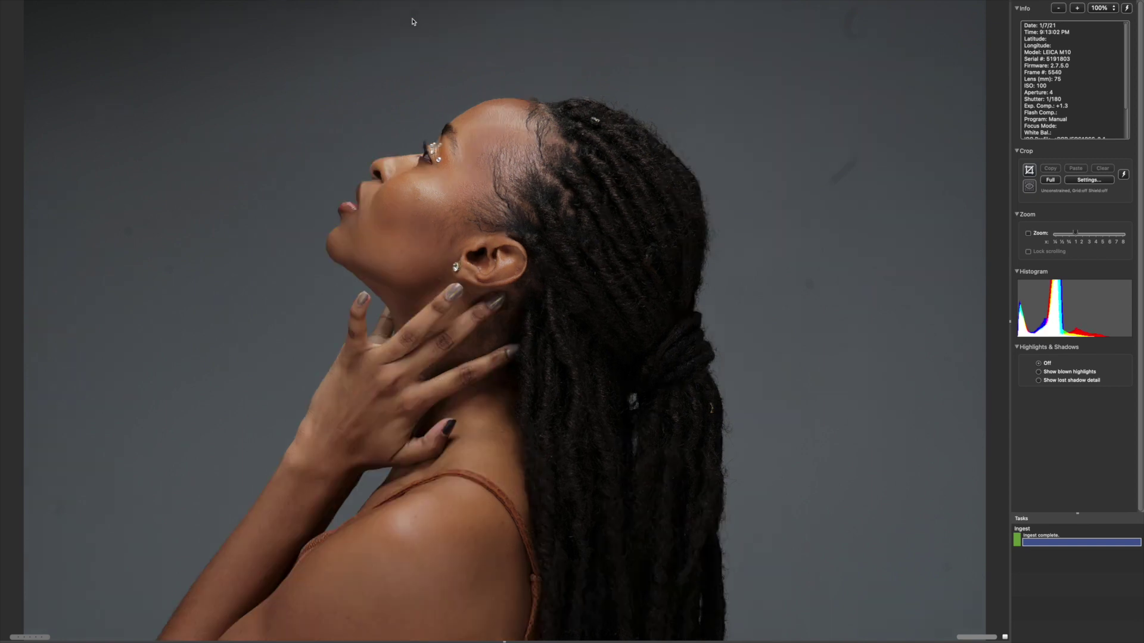
key(Right)
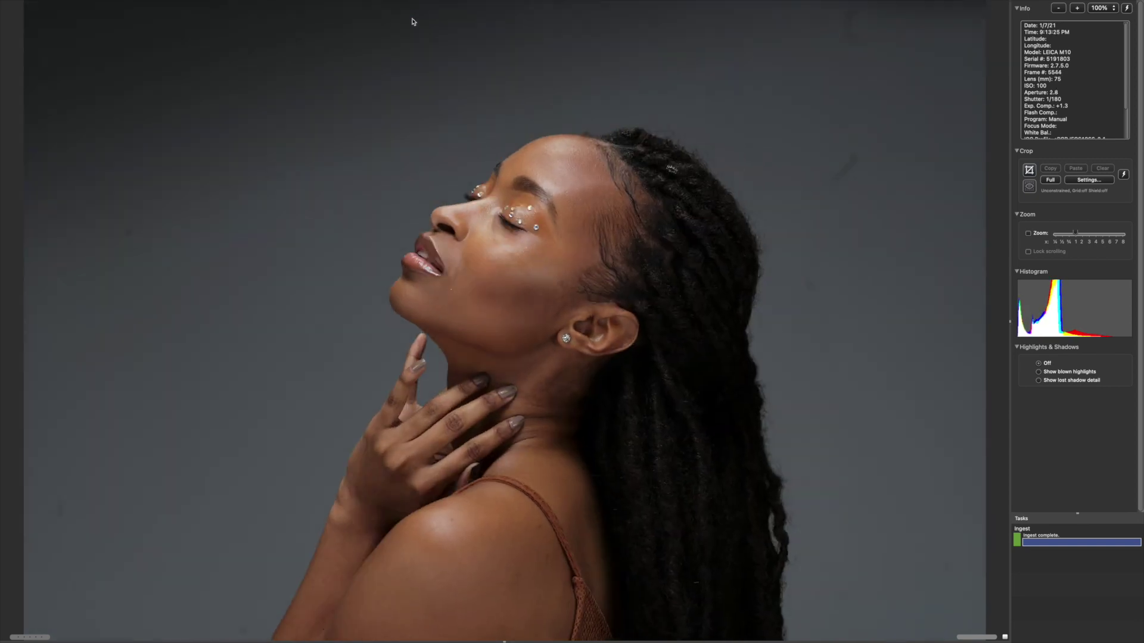
- Compare the head-tilted-back profile shots from frame 5545 to 5550 and mark the laughing frame 5549 with the green color class
key(Right)
key(Right)
key(Right)
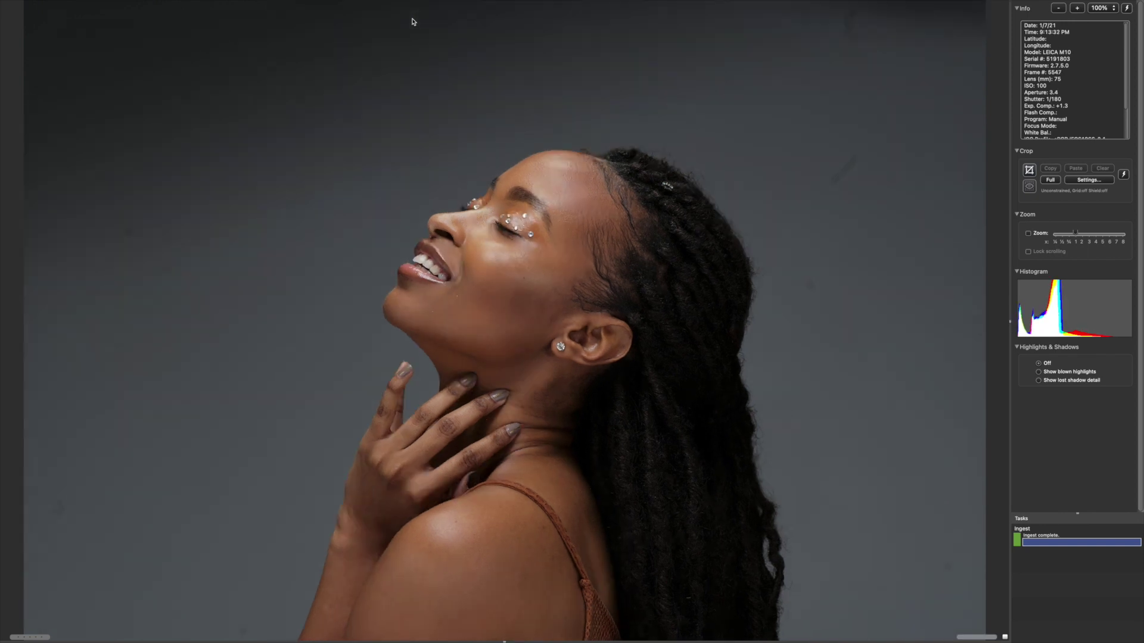
key(Left)
key(Right)
key(Right)
key(Right)
key(Left)
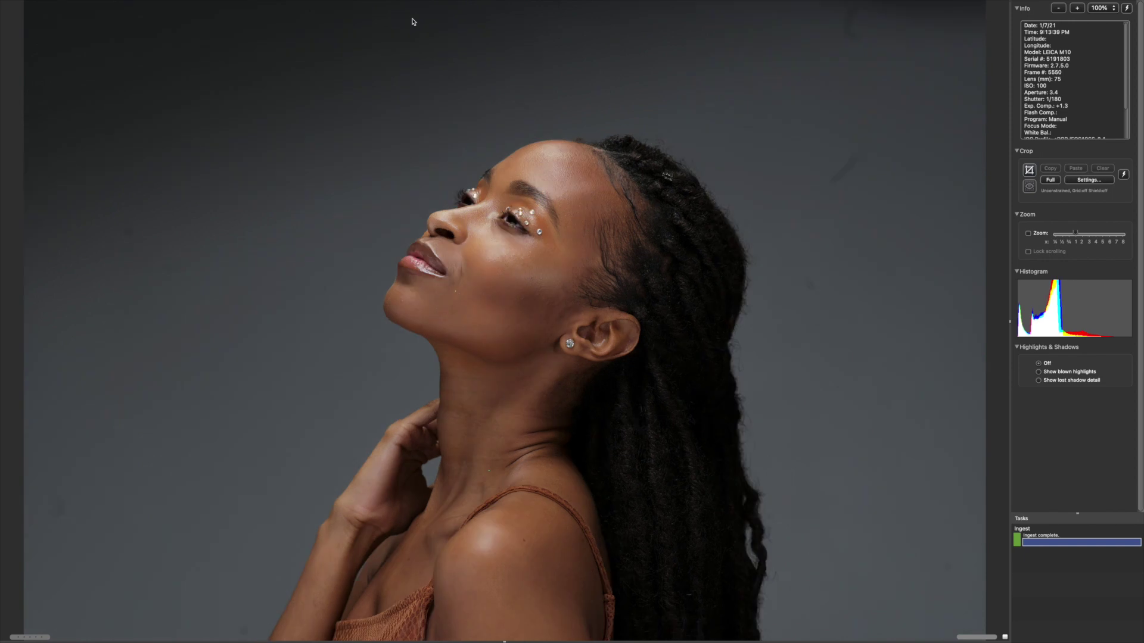
key(Right)
key(Right)
key(Left)
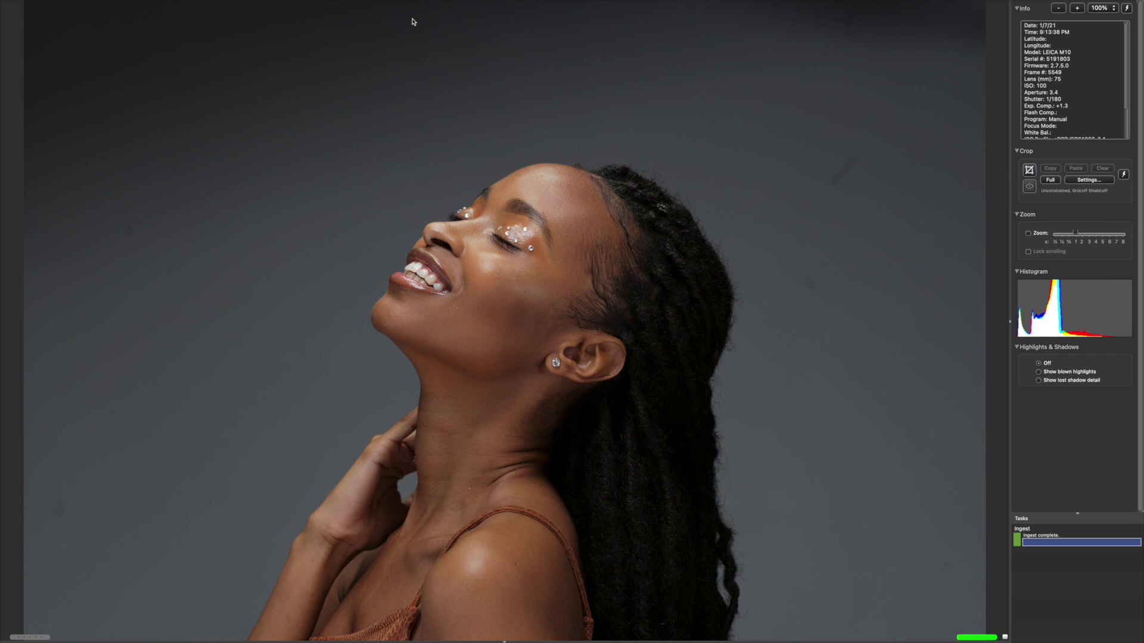
- Compare frame 5550 with its neighbours, check the test shots up to frame 5554, and return to the contact sheet
key(Right)
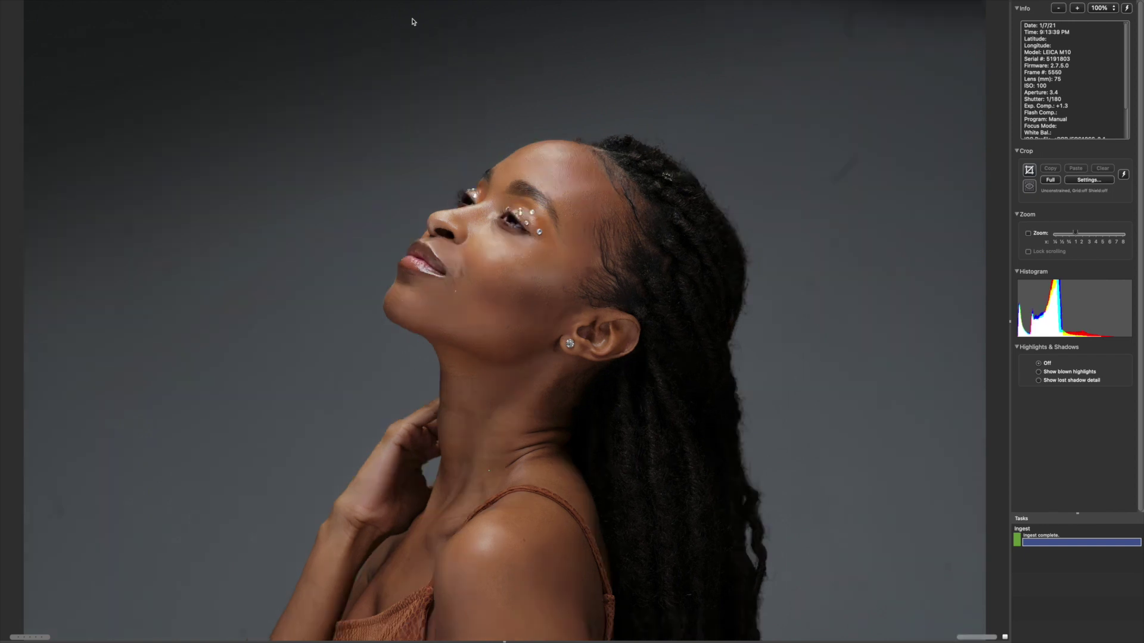
key(Right)
key(Left)
key(Right)
key(Right)
key(Right)
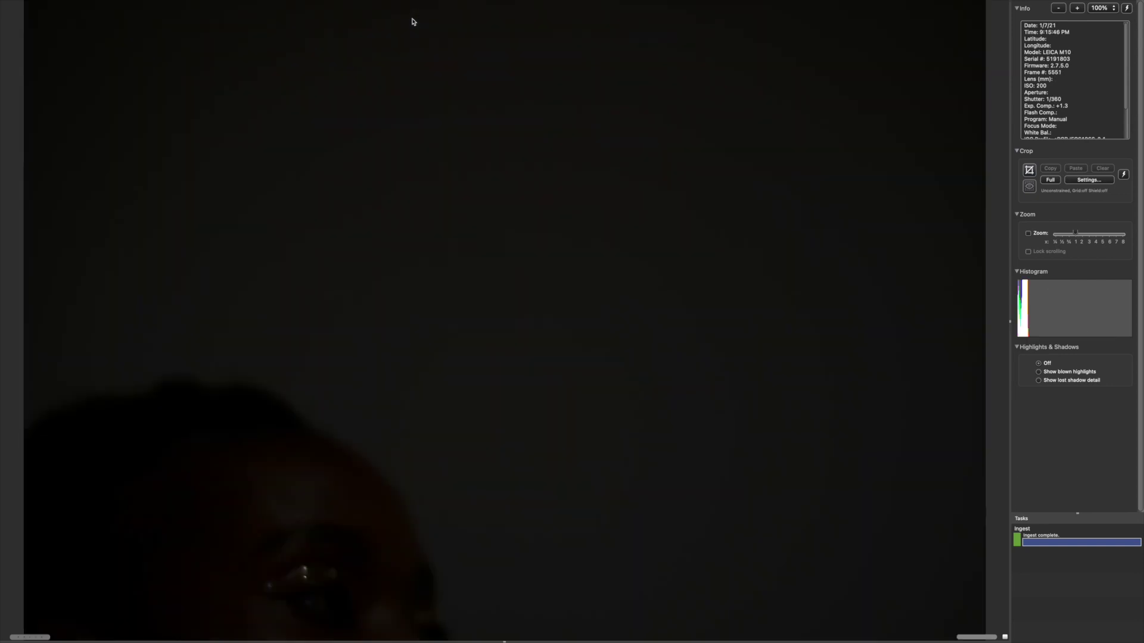
key(Right)
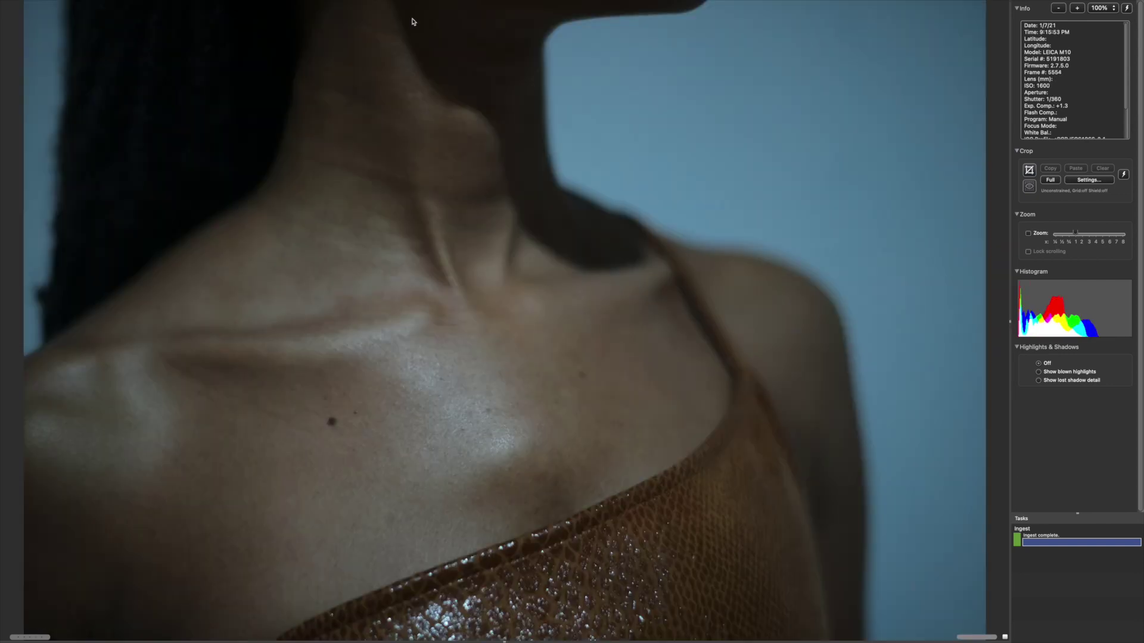
key(Escape)
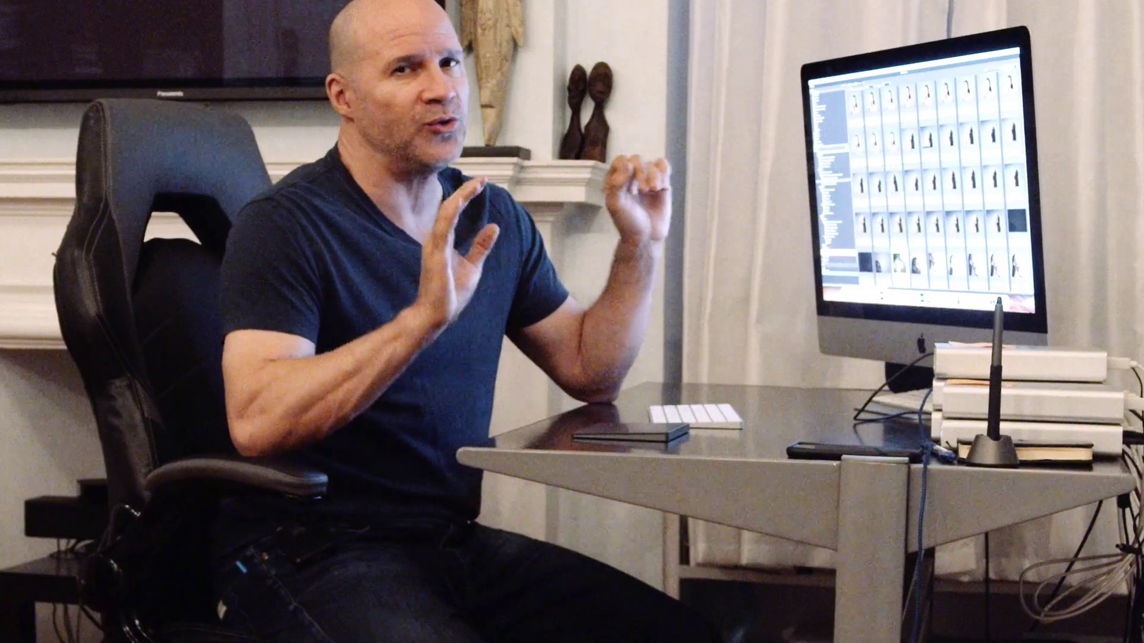
scroll(932, 179, down, 3)
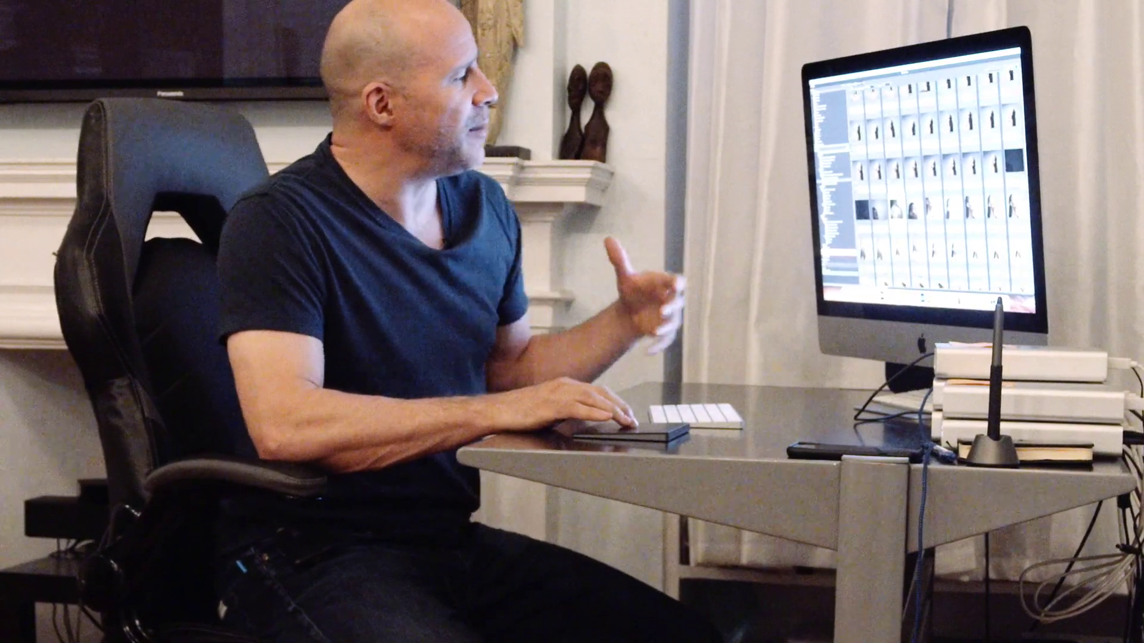
scroll(918, 178, down, 5)
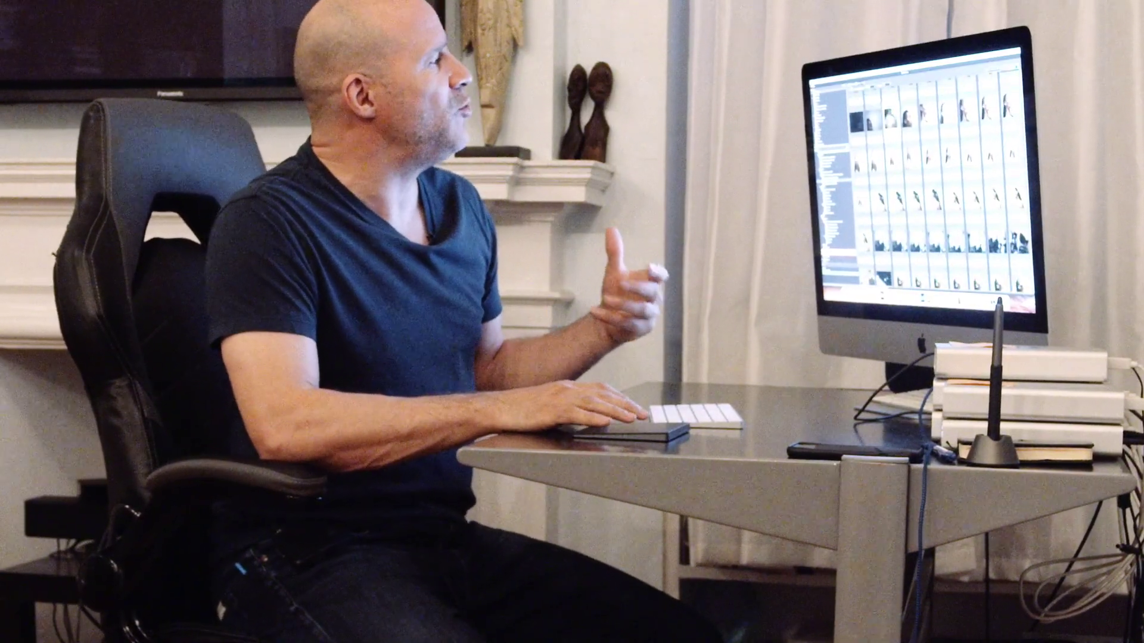
key(space)
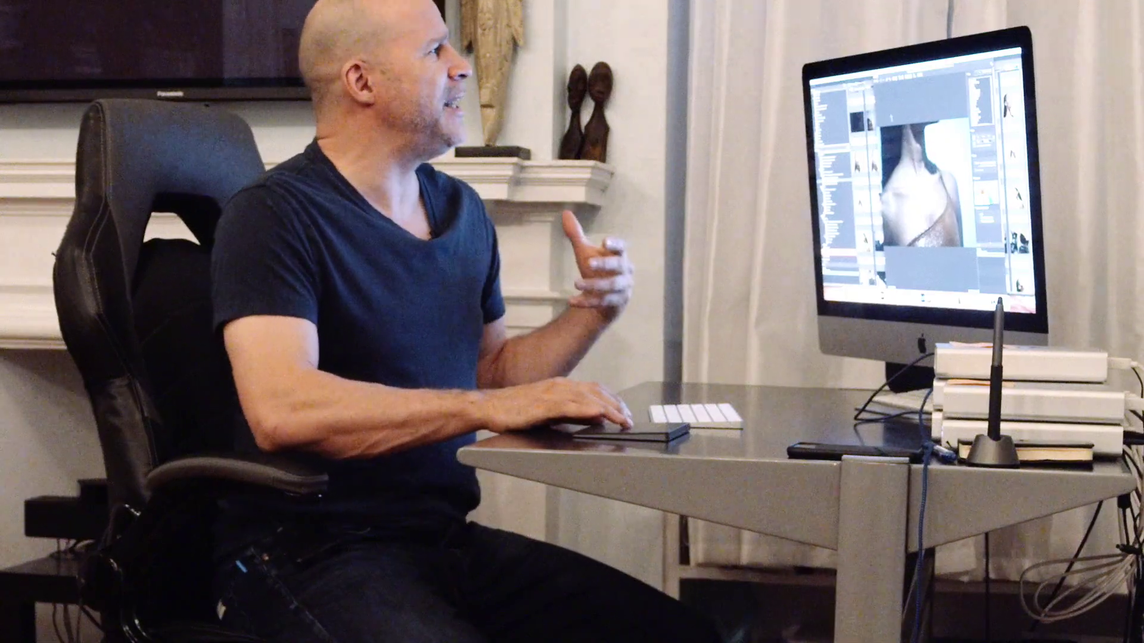
key(space)
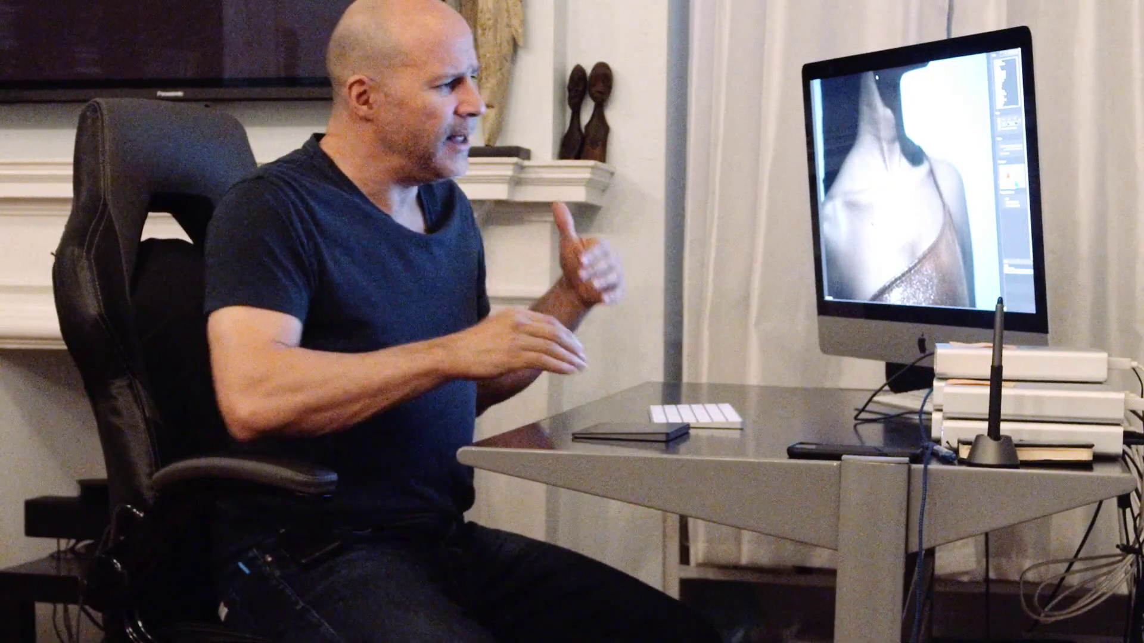
- Examine the raised-chin profile shots through frame 5560 and mark frame 5560 with the yellow color class
key(Right)
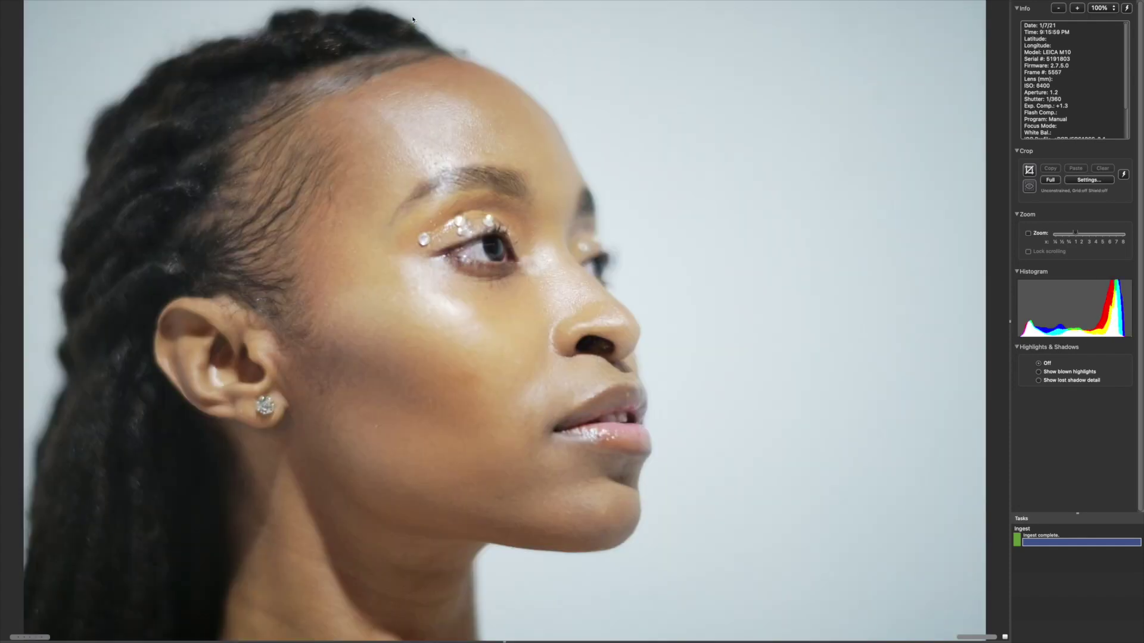
key(Right)
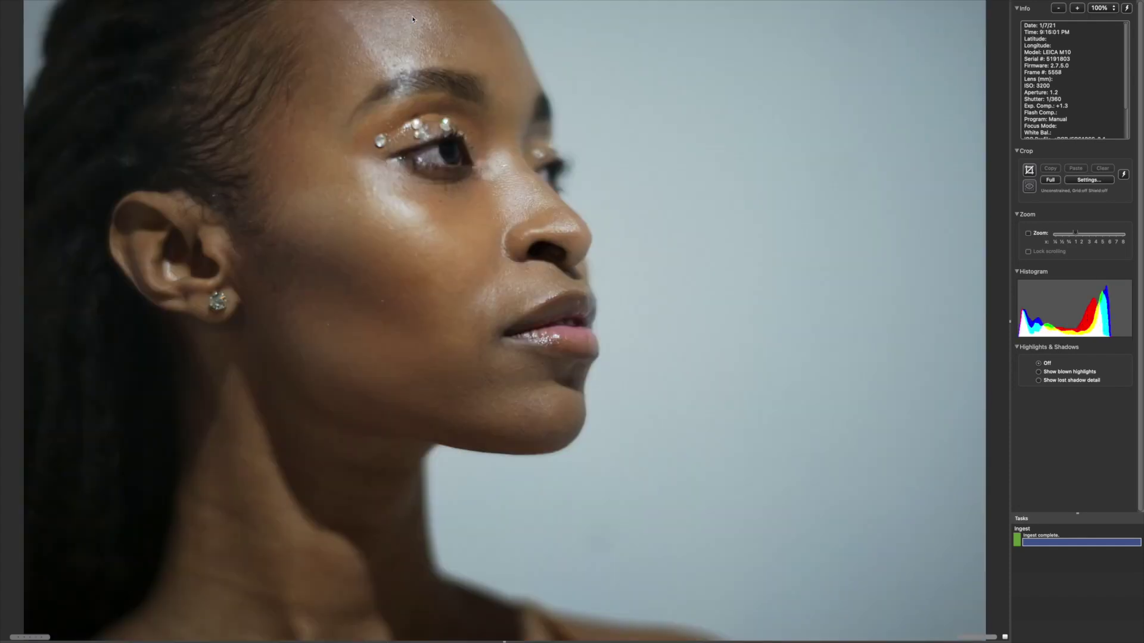
key(Right)
key(Right)
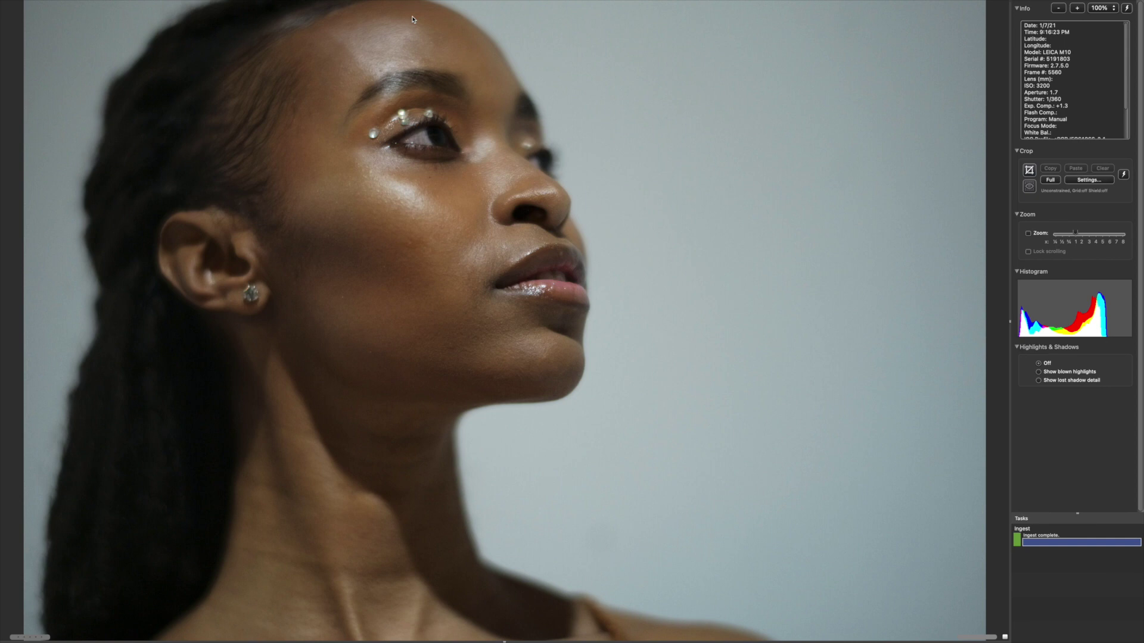
- Compare the front-facing frames 5561 and 5562 and mark frame 5561 with the green color class
key(Right)
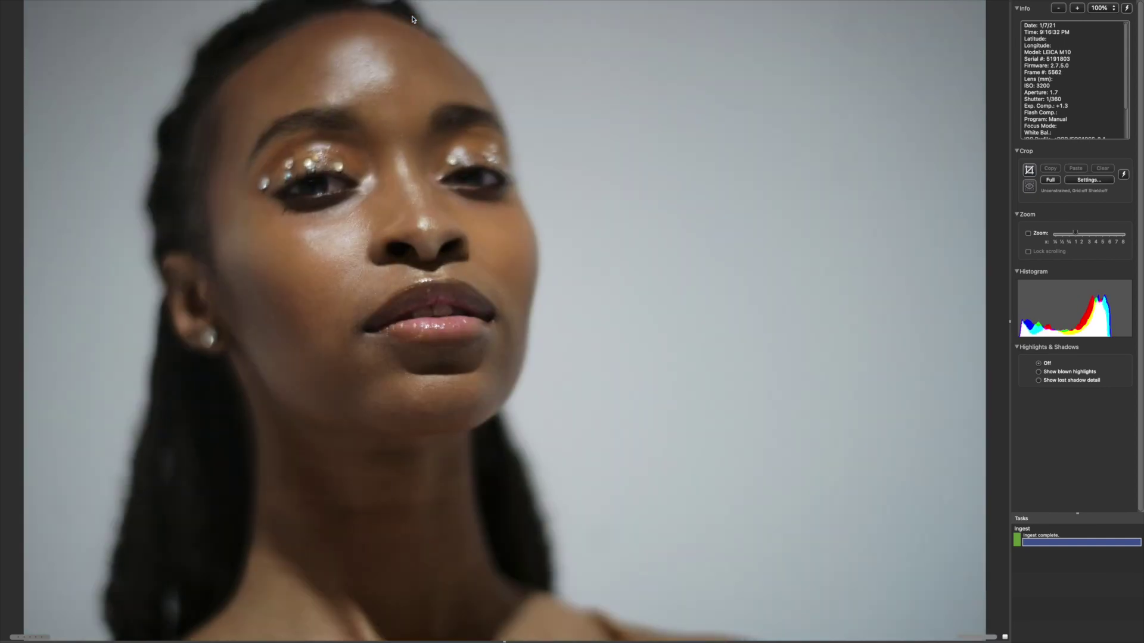
key(Left)
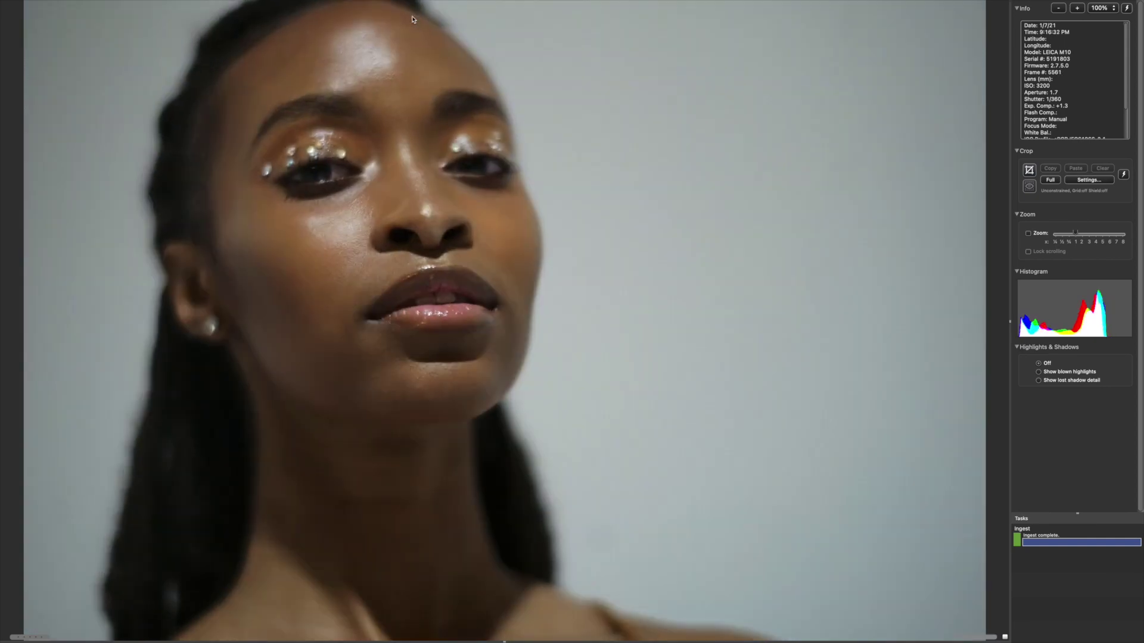
key(Right)
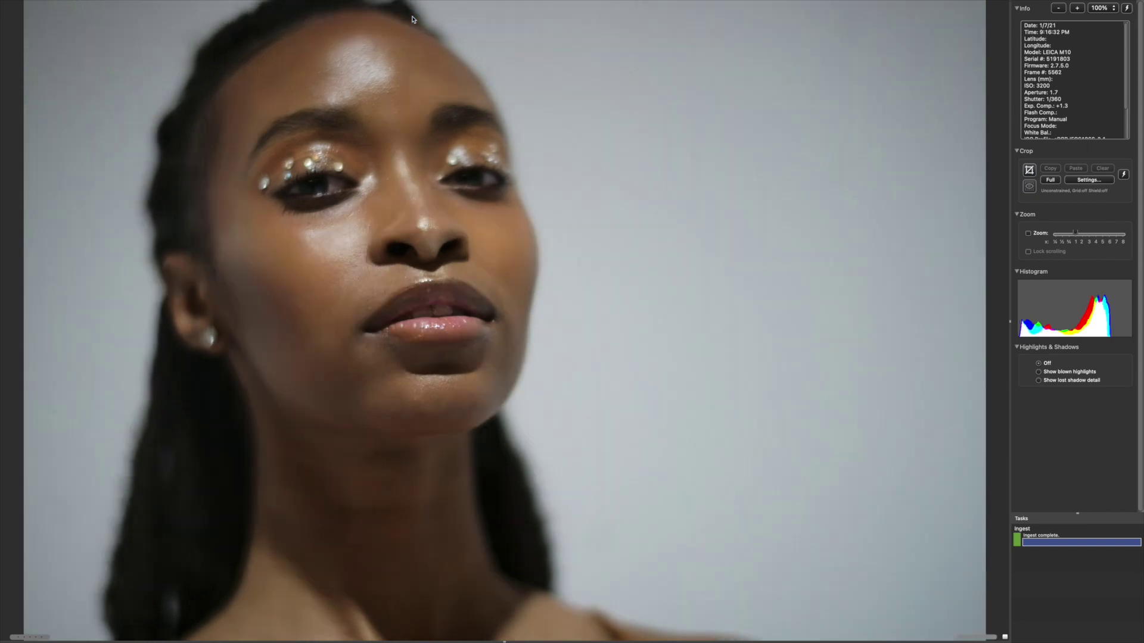
- Compare the wider front-facing frames 5563 to 5565 and mark frames 5563 and 5564 with the yellow color class
key(Right)
key(Right)
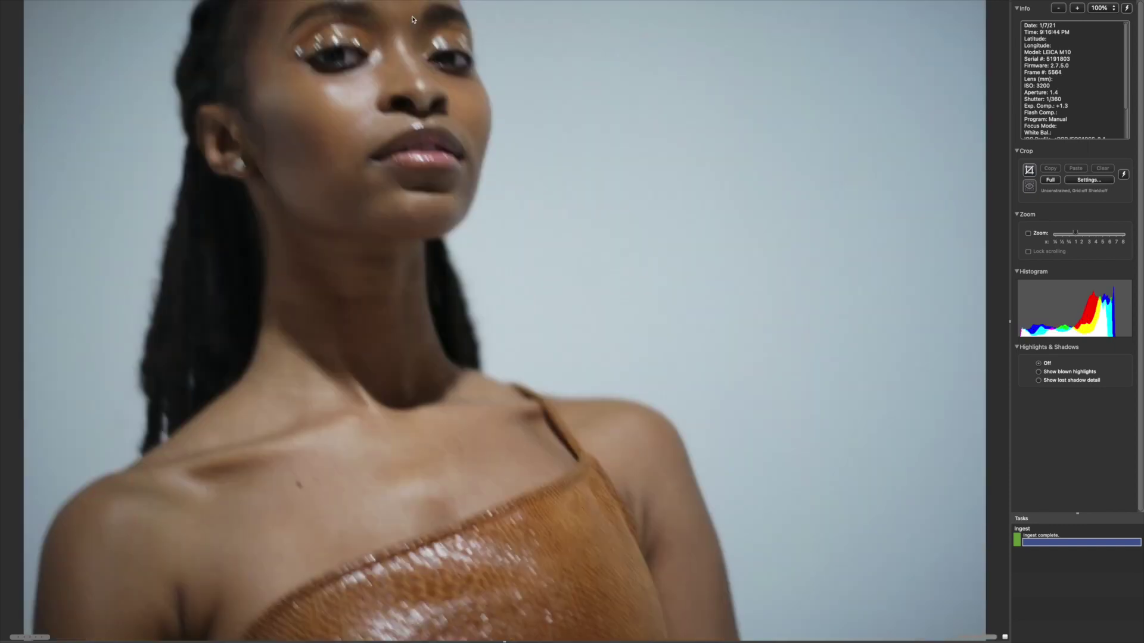
key(Right)
key(Left)
key(3)
- Examine the three-quarter portraits from frame 5565 to 5568 and mark frame 5568 with the yellow color class
key(Right)
key(Right)
key(Right)
key(Right)
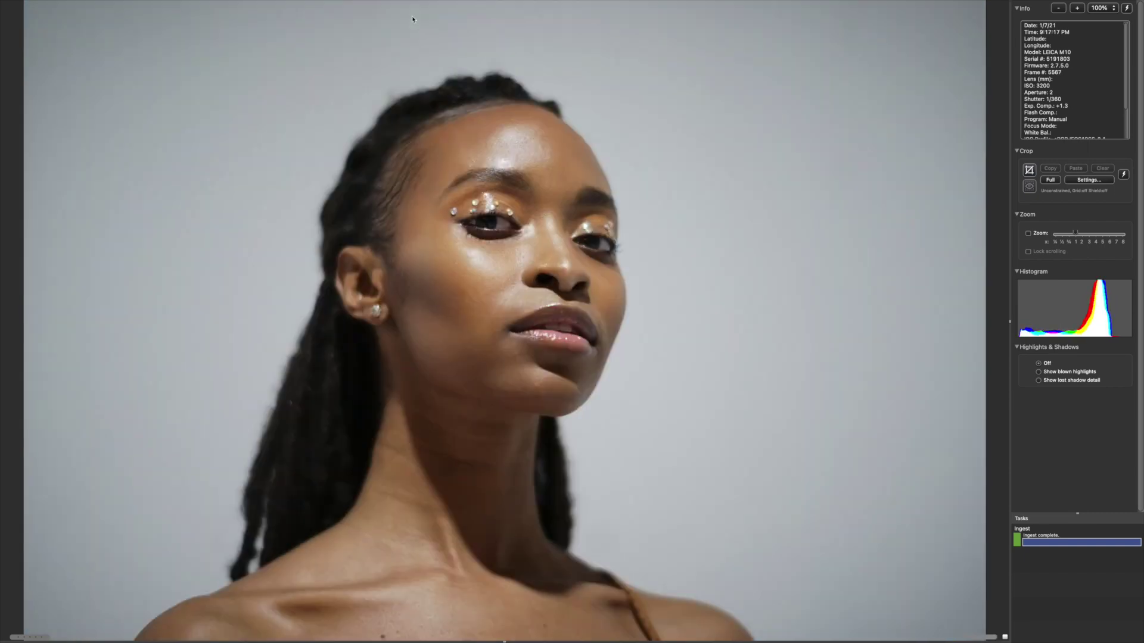
key(Right)
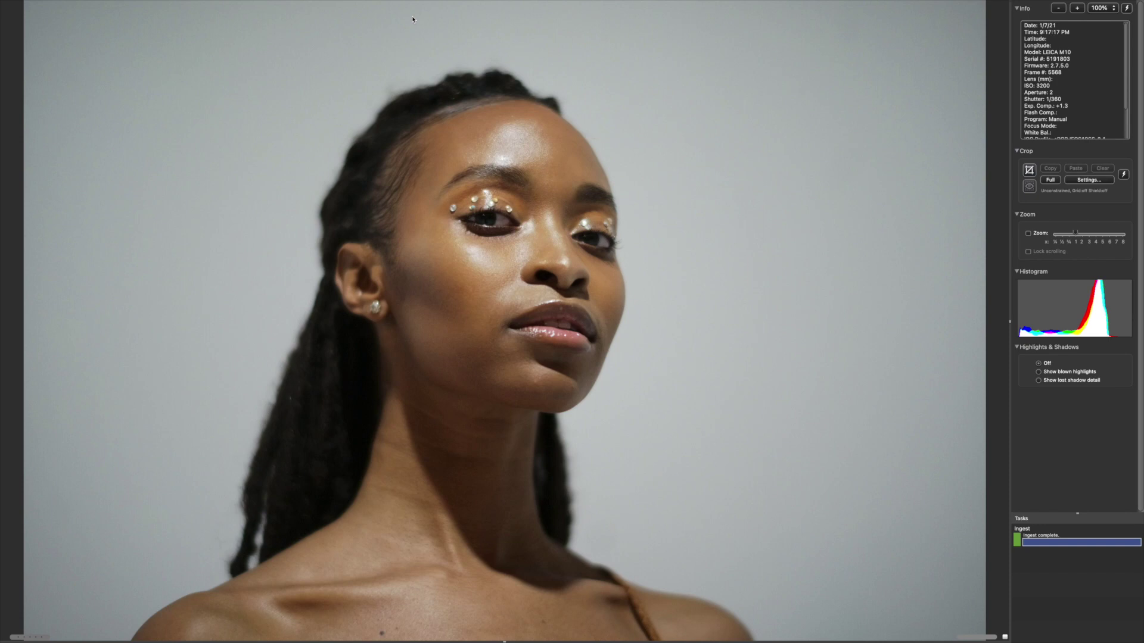
- Compare the side profiles up to frame 5574 and mark frames 5571, 5573 and 5574 with the yellow color class
key(Right)
key(Right)
key(Right)
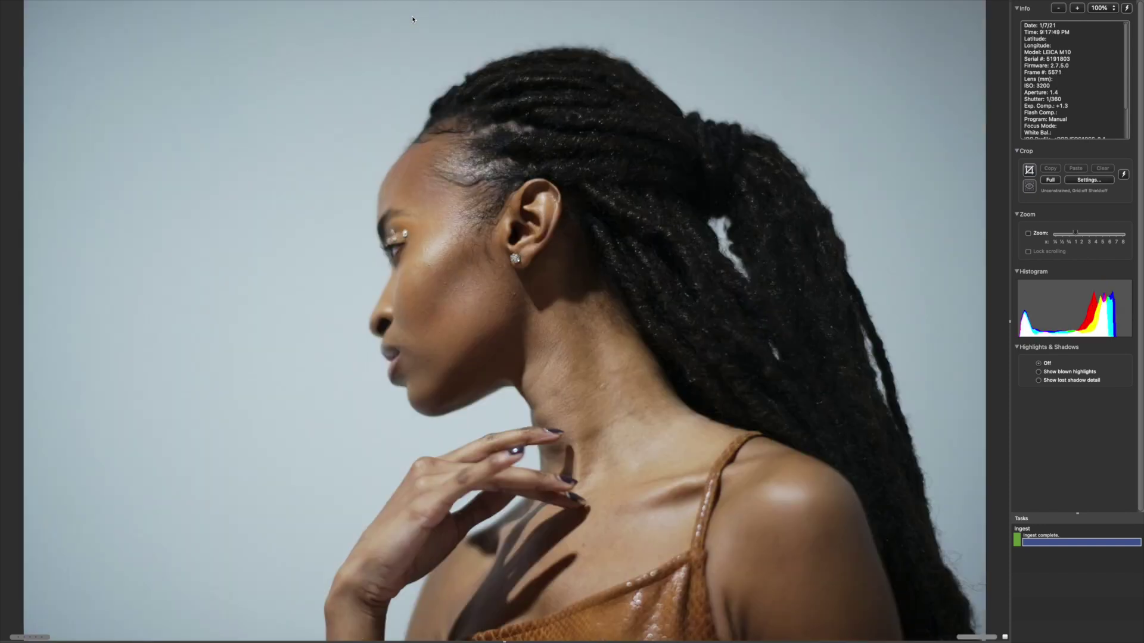
key(Right)
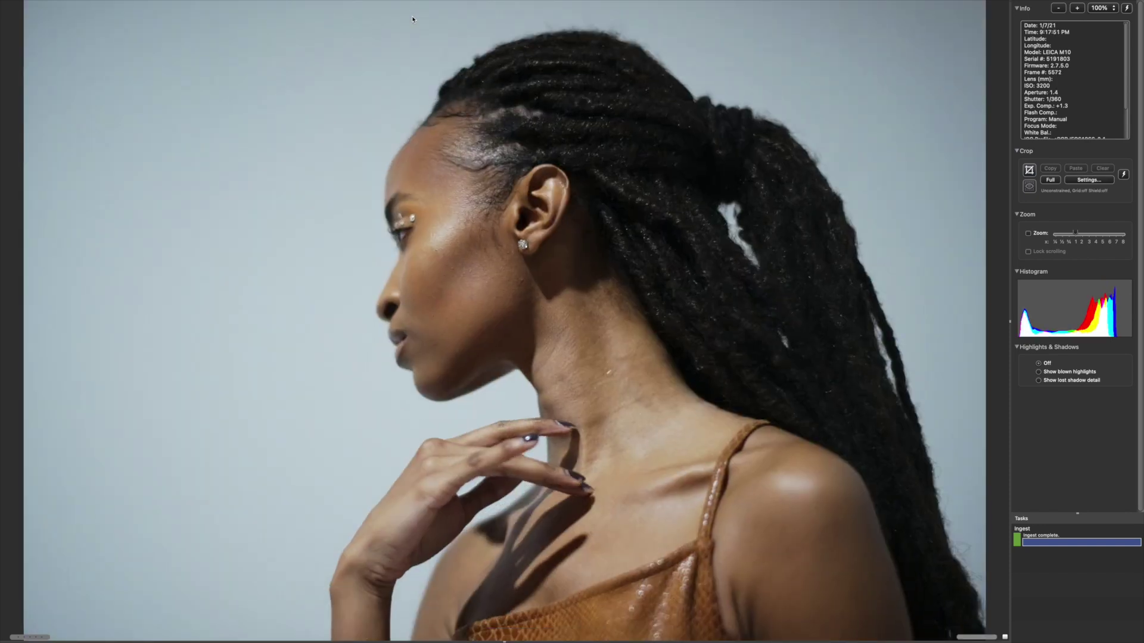
key(Right)
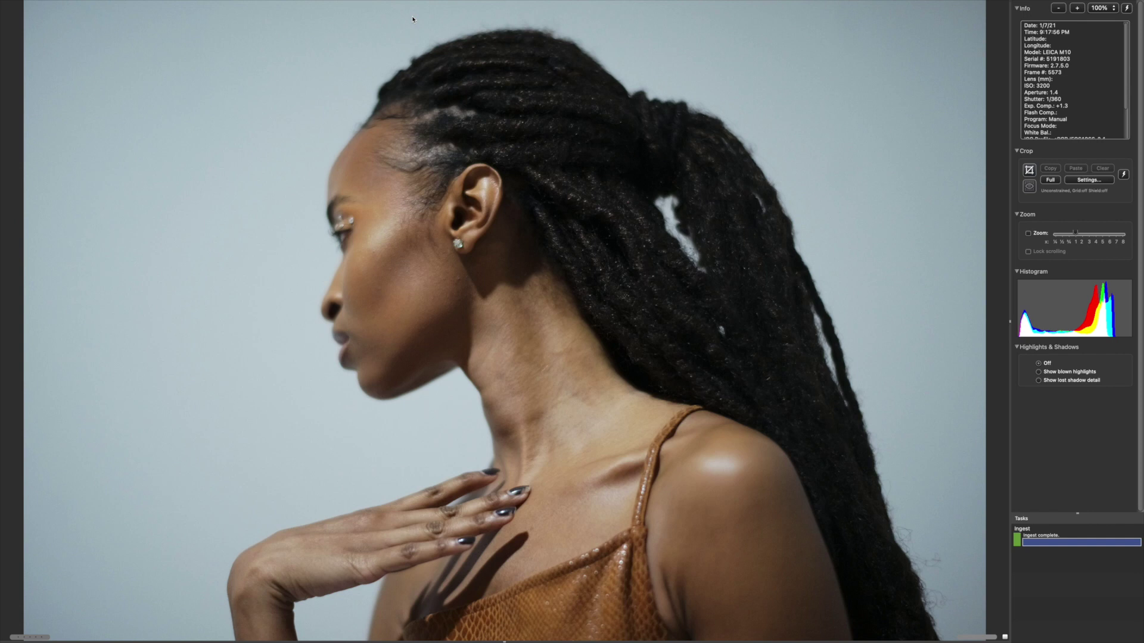
key(Right)
key(Right)
key(Left)
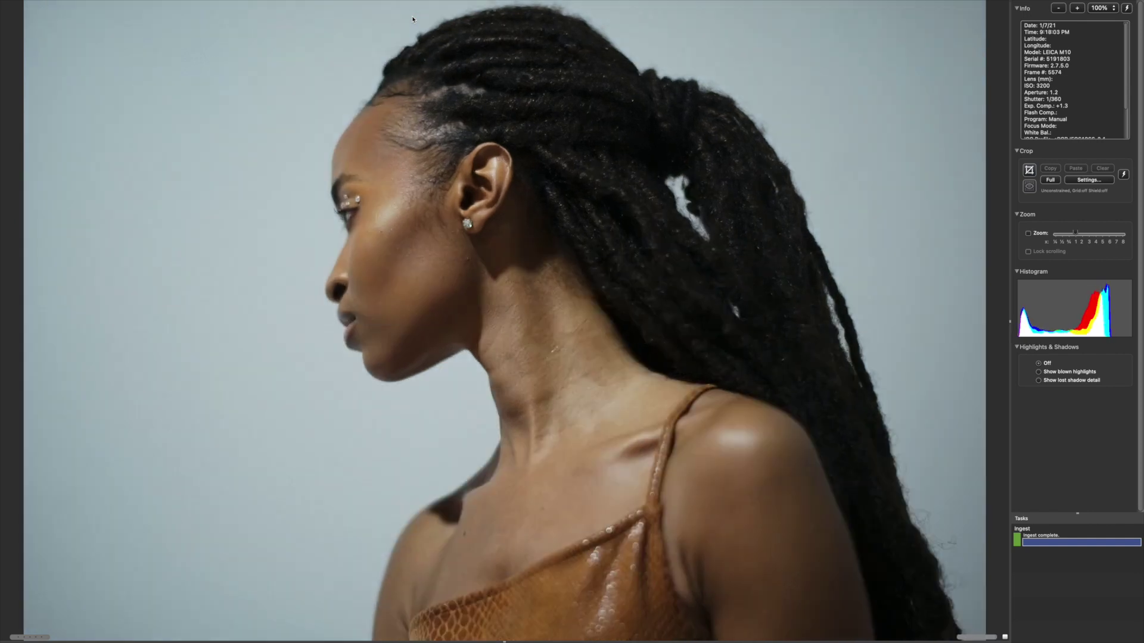
- Compare the tilted-head portraits from frame 5575 to 5579, mark frames 5577 and 5579 yellow, and return to the contact sheet
key(Right)
key(Right)
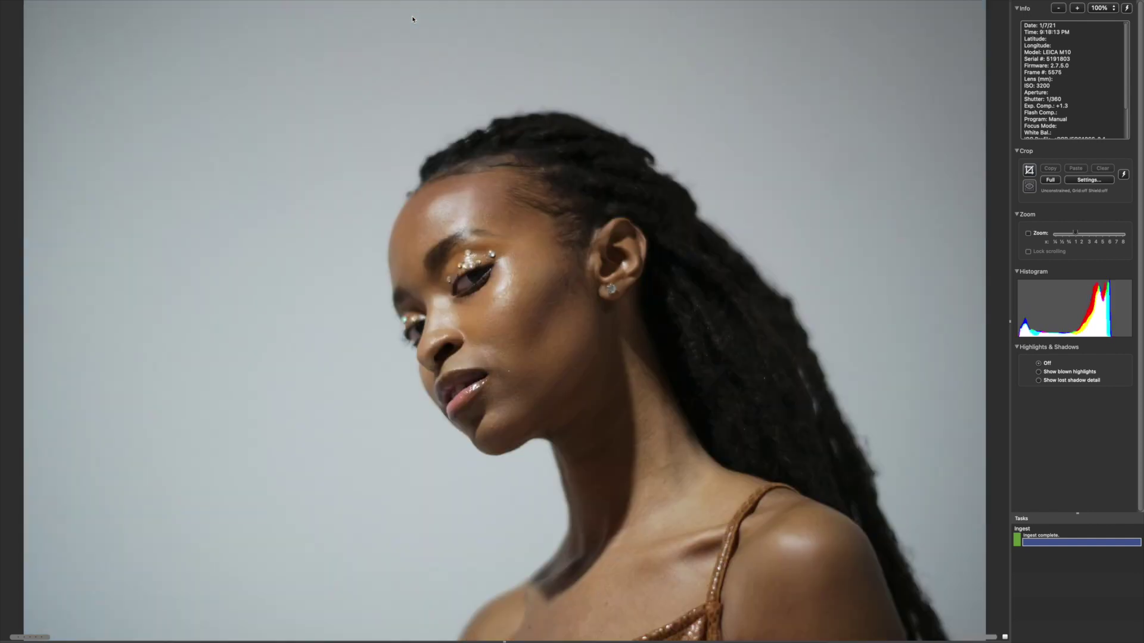
key(Right)
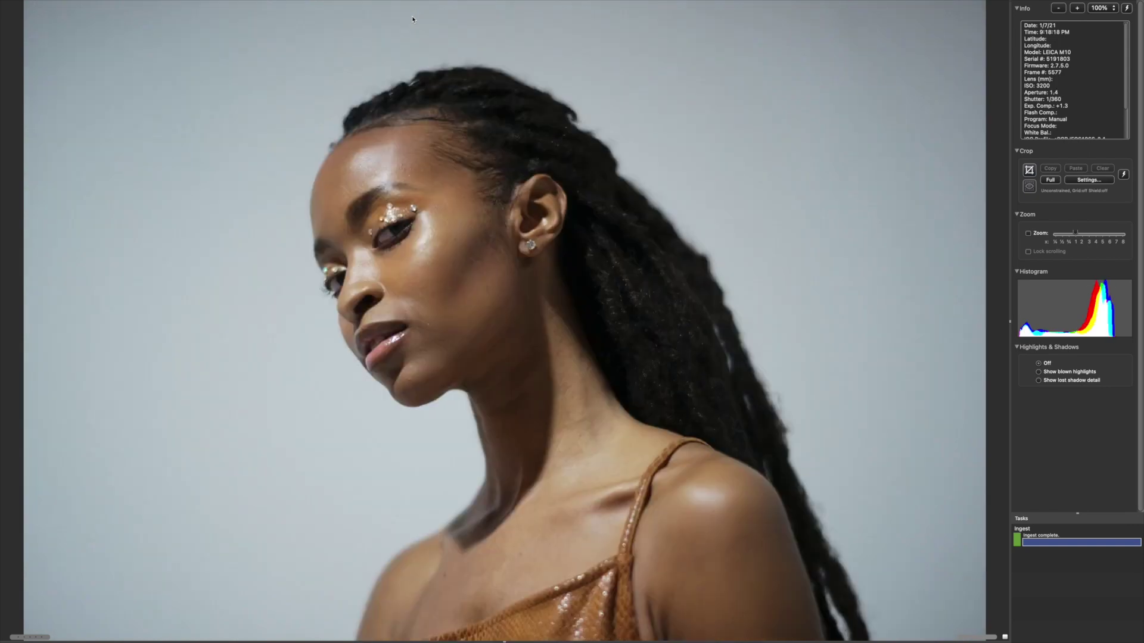
key(Right)
key(Left)
key(Right)
key(Right)
key(Right)
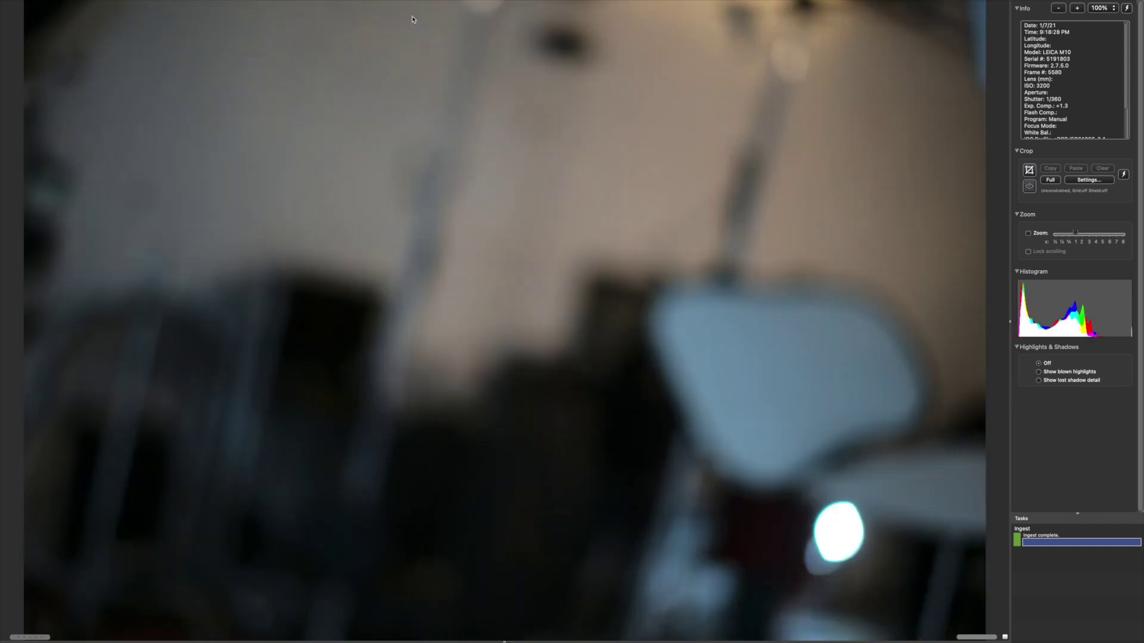
key(Left)
key(Escape)
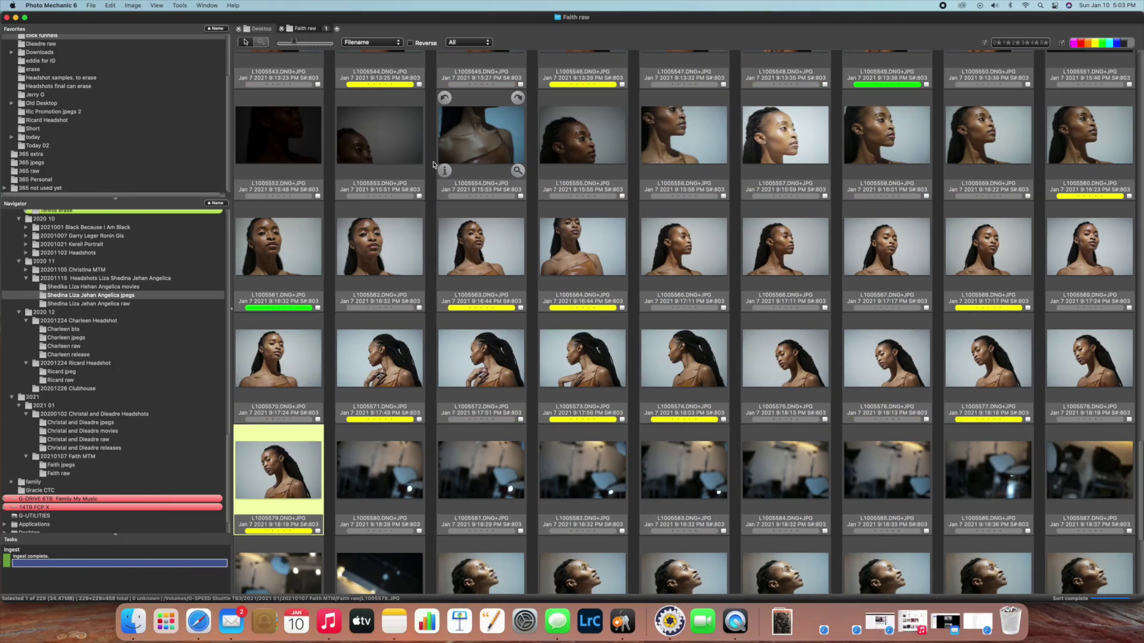
- Skip the blurred test shots 5580 to 5589 and open frame 5590 in an enlarged preview
scroll(365, 212, down, 5)
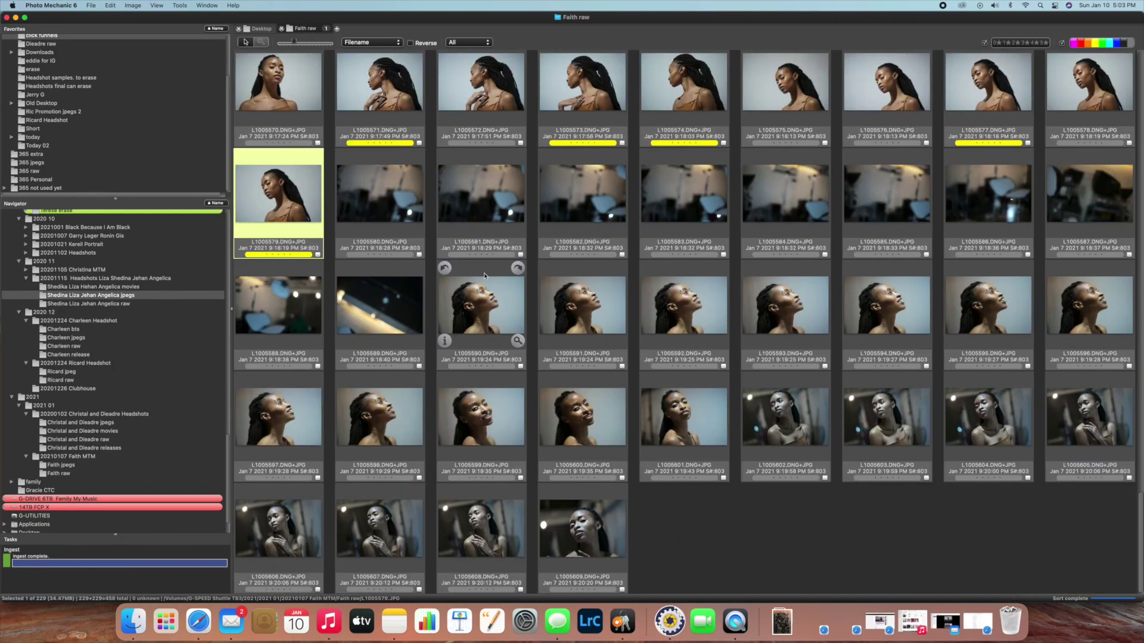
click(371, 209)
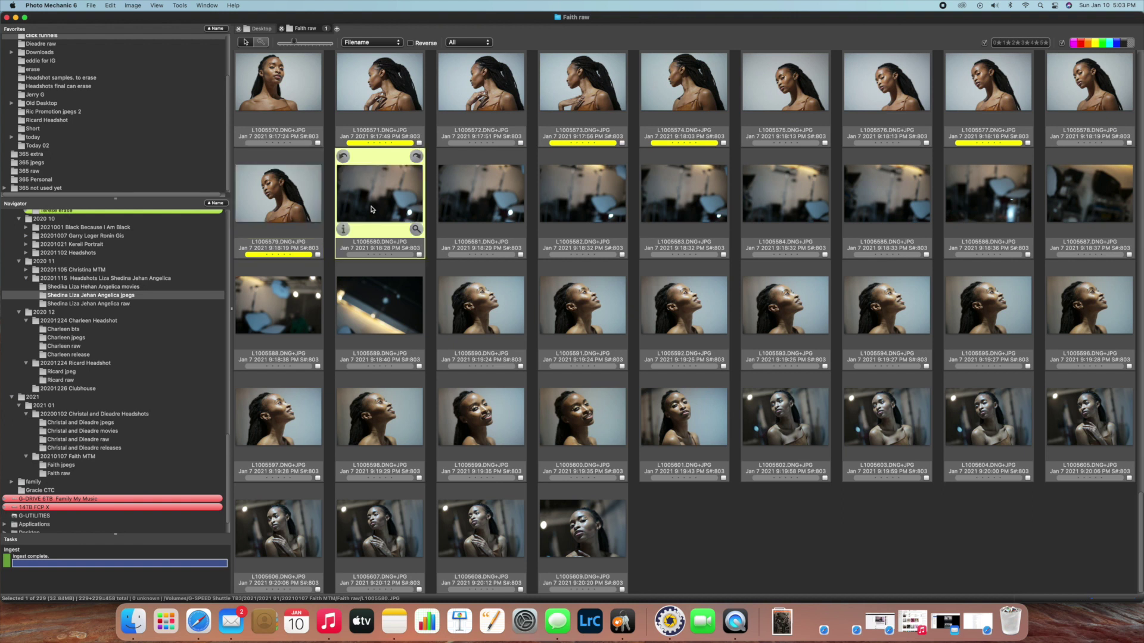
key(Right)
key(Right)
key(Right)
key(Right)
key(Right)
key(Right)
key(Right)
key(Right)
key(Right)
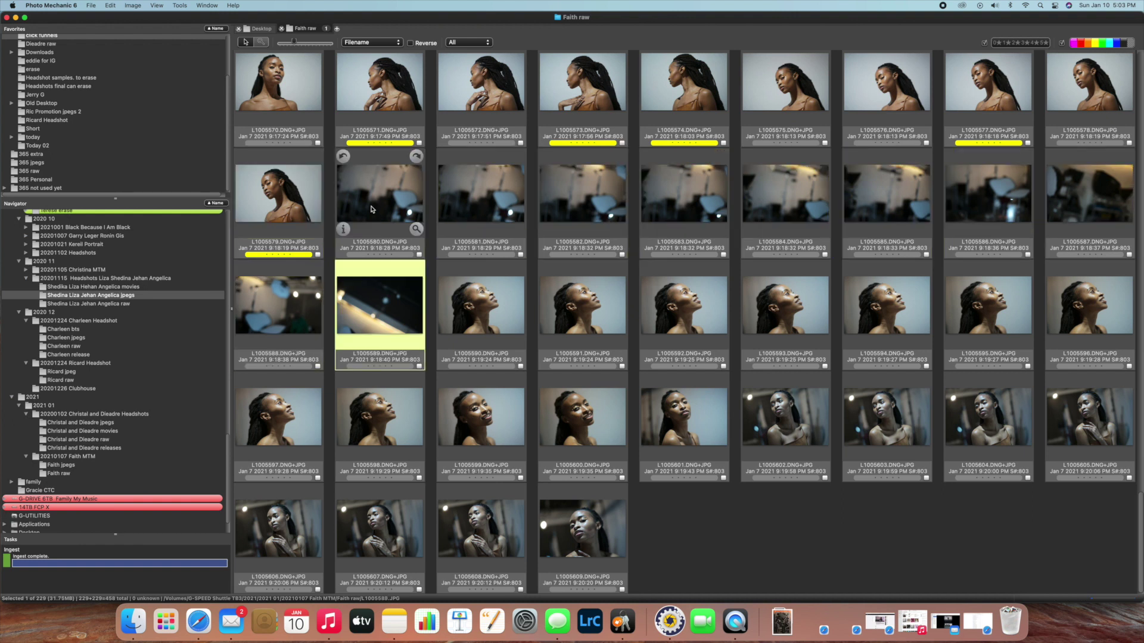
double_click(441, 289)
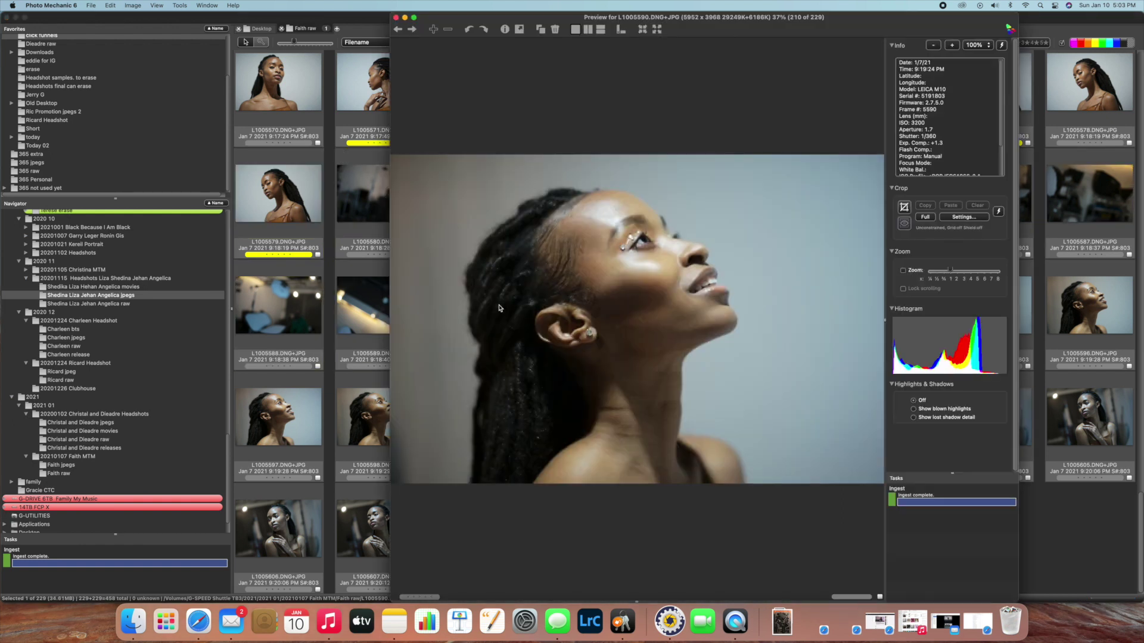
click(414, 18)
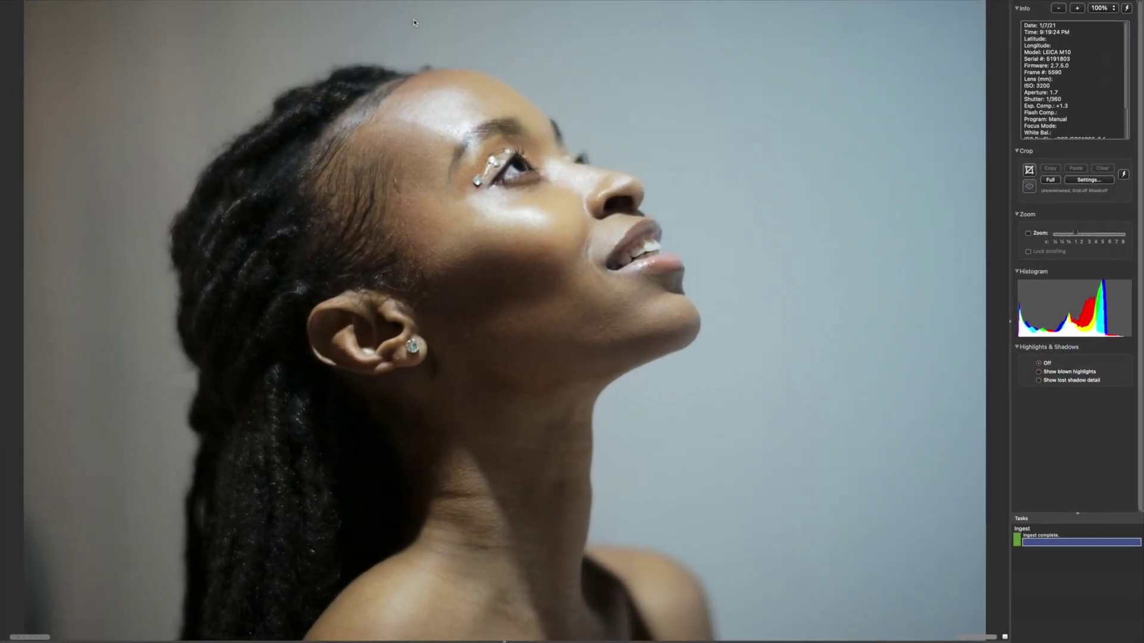
- Preview the closing series from the head-tilted-back profile 5590 to the first dark-background portrait, frame 5602
key(Right)
key(Right)
key(Right)
key(Right)
key(Right)
key(Right)
key(Right)
key(Right)
key(Right)
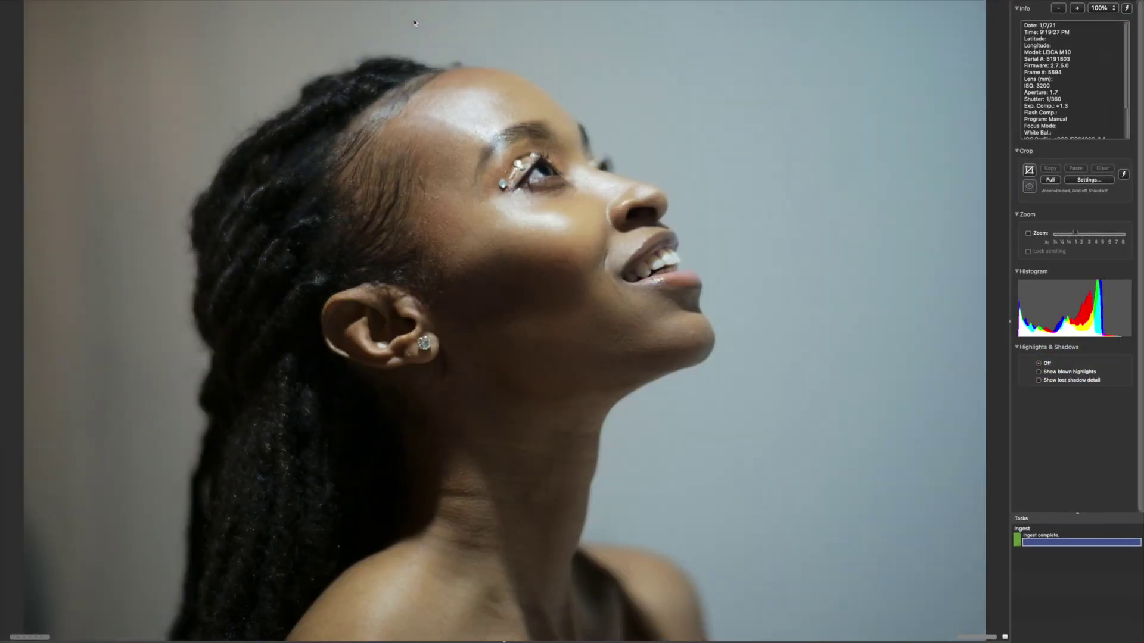
key(Right)
key(Right)
key(Right)
key(Right)
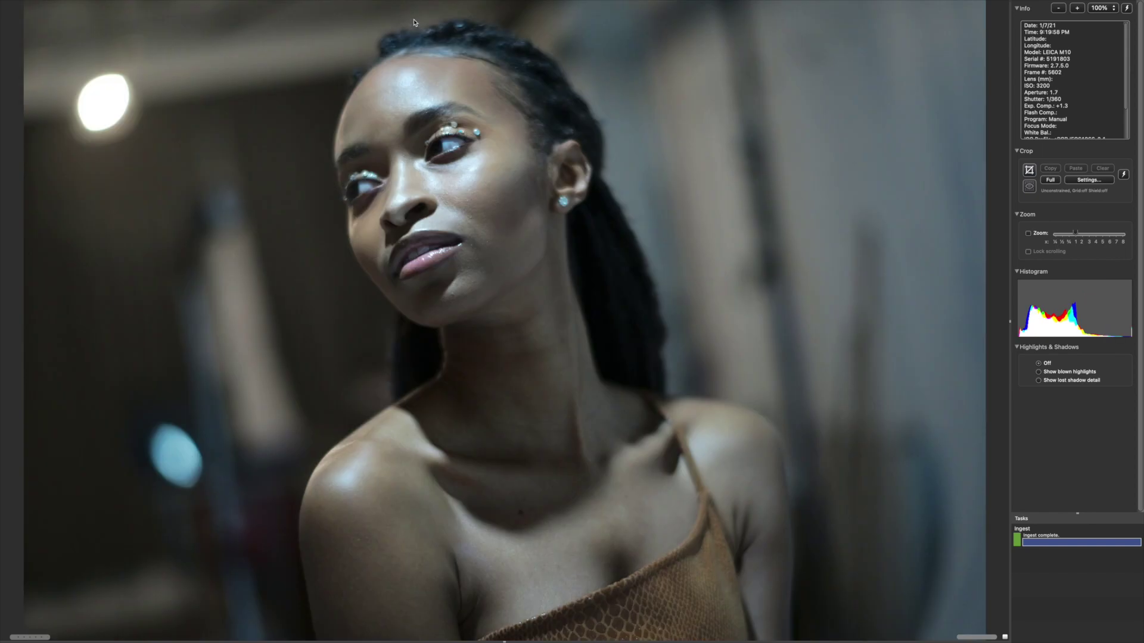
- Recheck the shots in reverse from frame 5602 back to the start of the head-tilted-back series
key(Left)
key(Left)
key(Left)
key(Left)
key(Left)
key(Left)
key(Left)
key(Left)
key(Left)
key(Left)
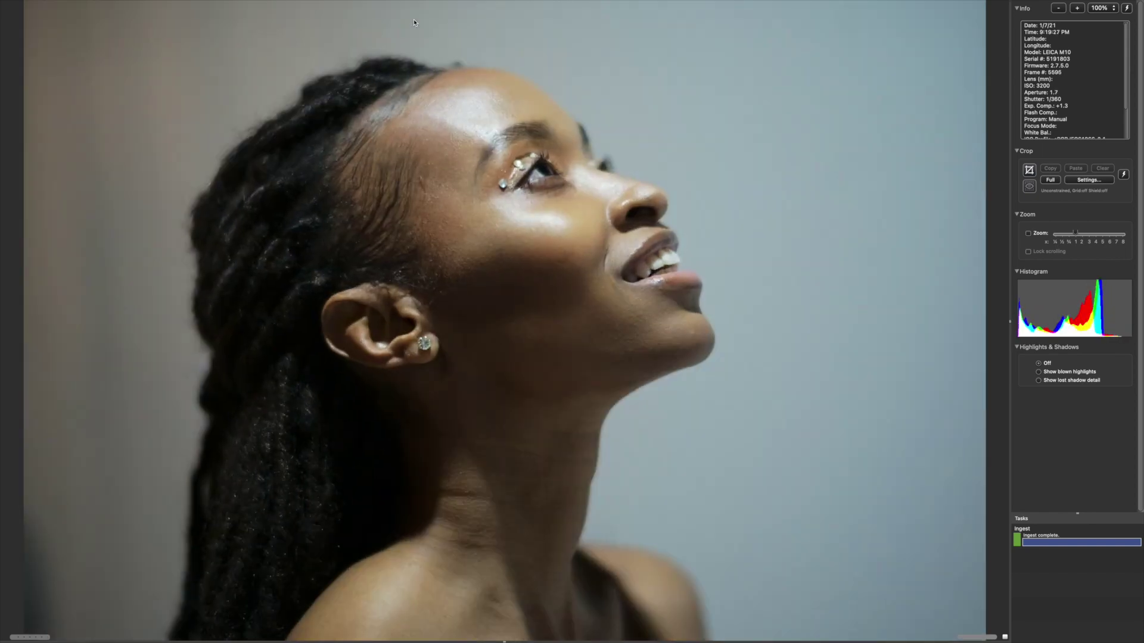
key(Left)
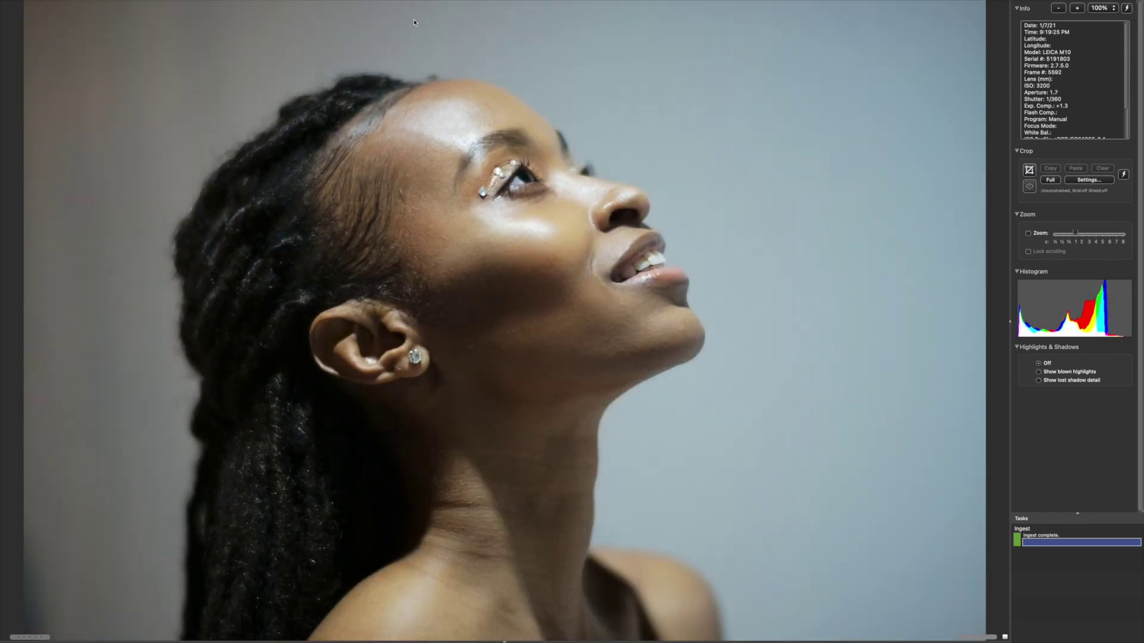
key(Left)
key(Left)
key(Left)
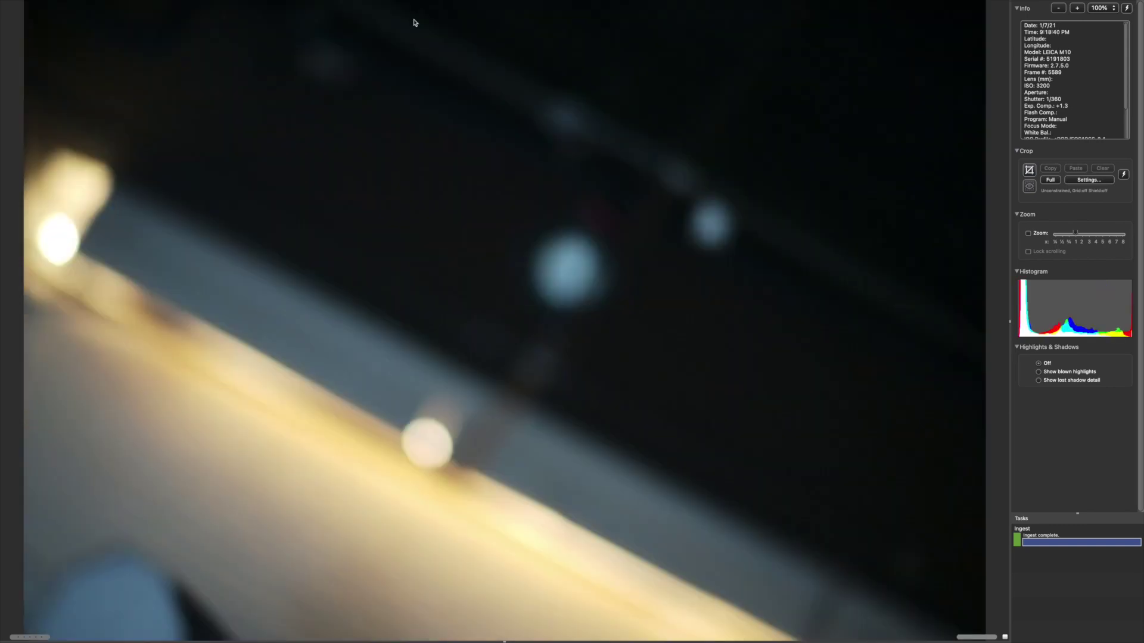
- Compare the sharpness and expression of the head-tilted-back profile shots from frame 5590 to 5596
key(Right)
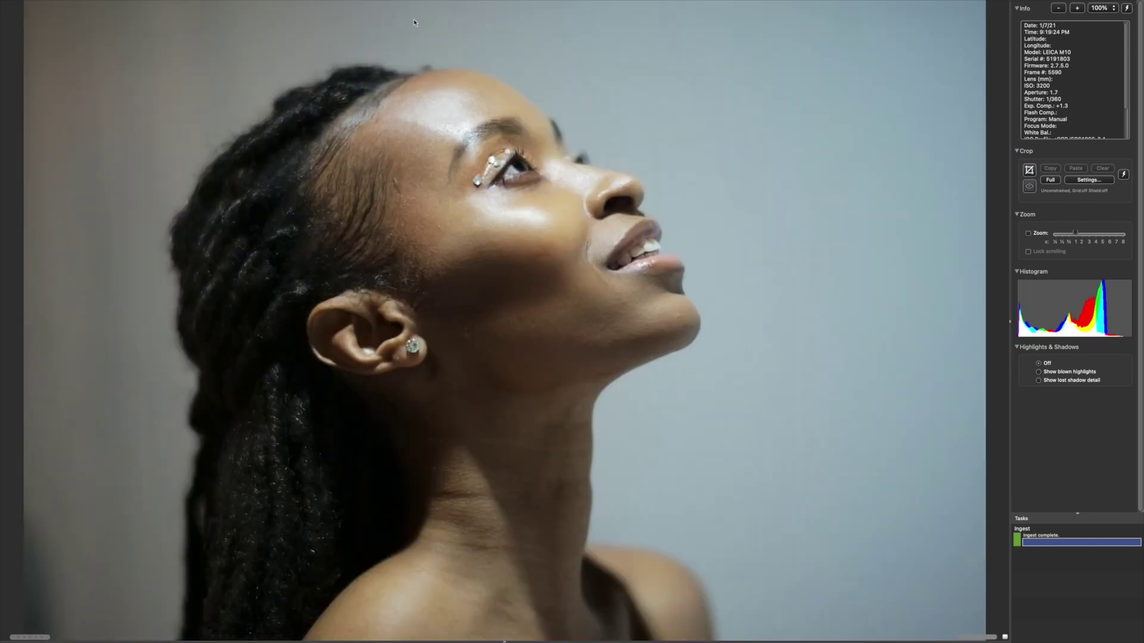
key(Right)
key(Left)
key(Right)
key(Right)
key(Right)
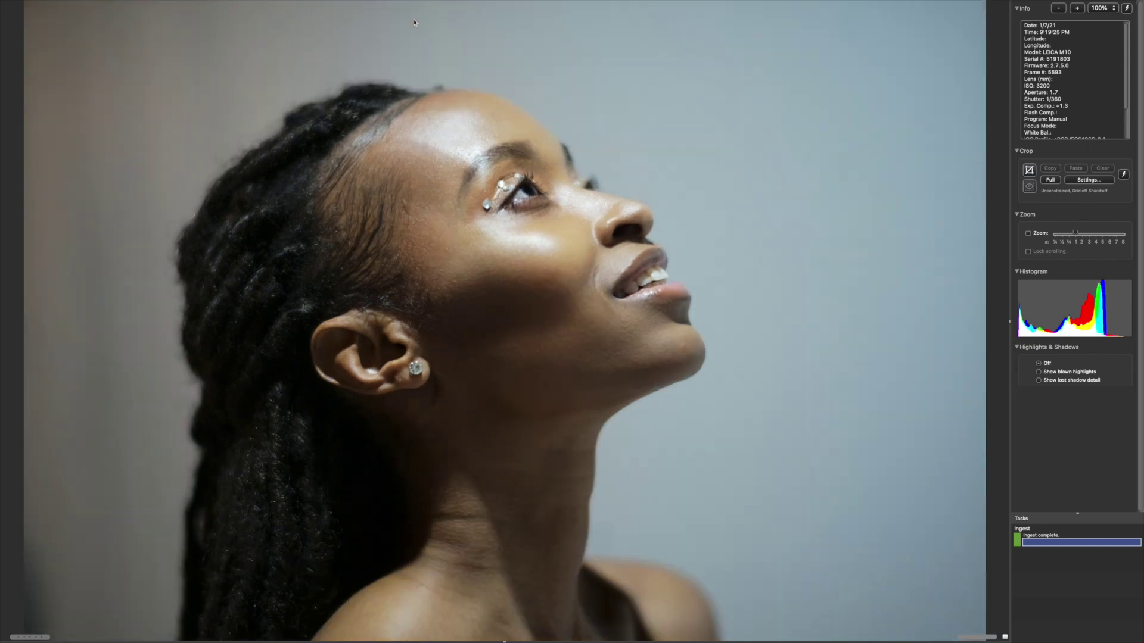
key(Right)
key(Right)
key(Right)
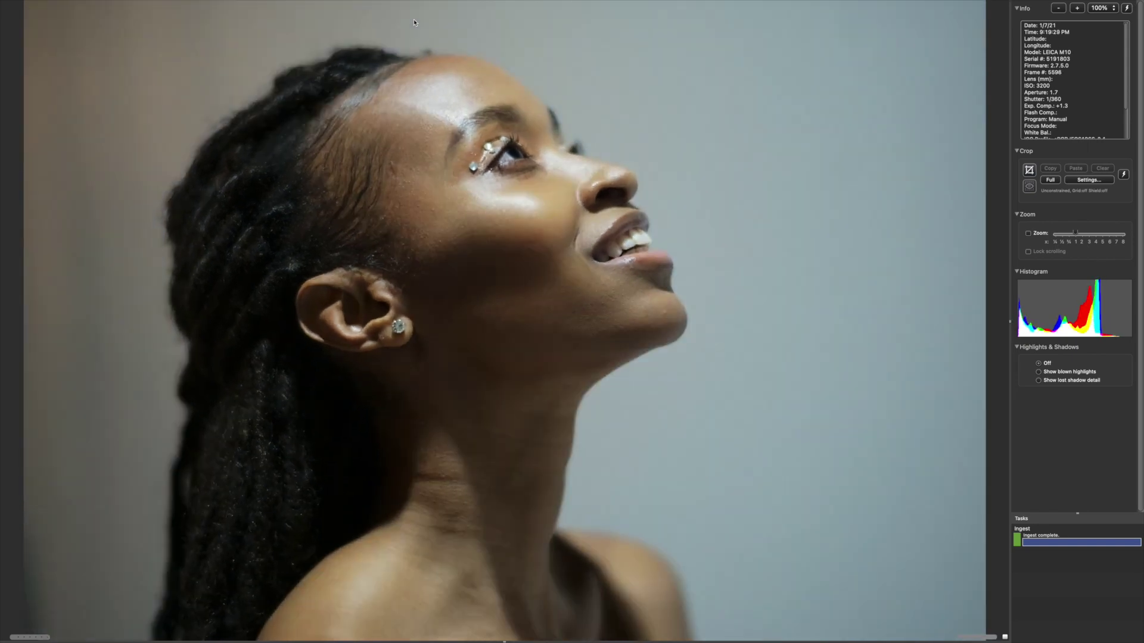
- Examine the frames up to the smiling portrait 5599 and mark frame 5599 with color class 3
key(Right)
key(Right)
key(Right)
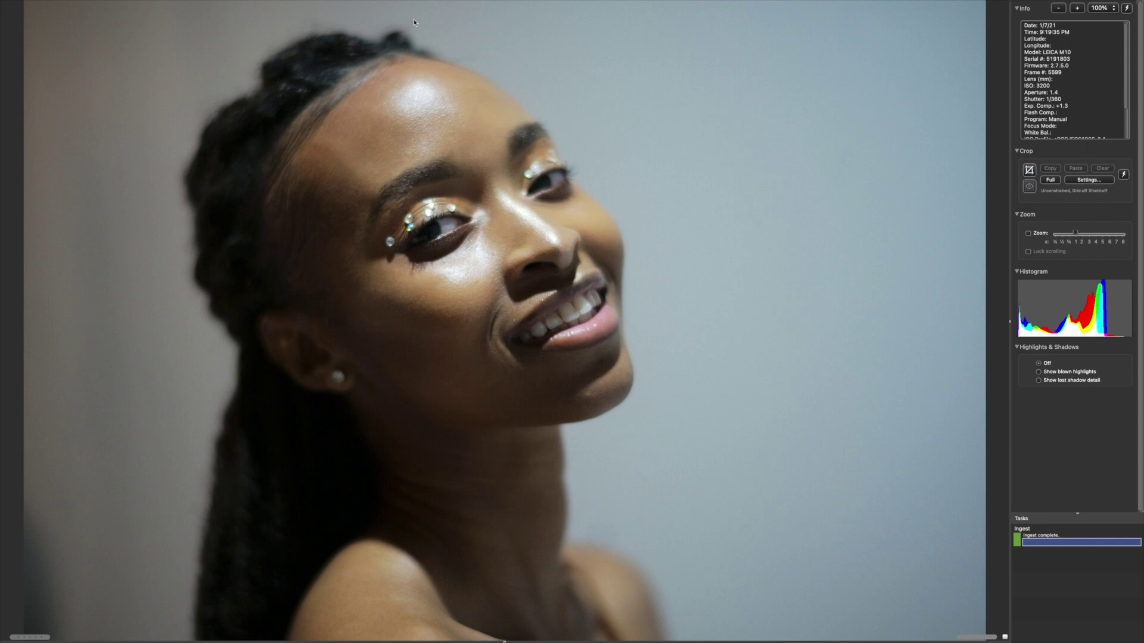
key(2)
key(3)
- Compare frames 5600 to 5602 and mark the over-the-shoulder portrait 5601 with color class 2
key(Right)
key(Right)
key(Right)
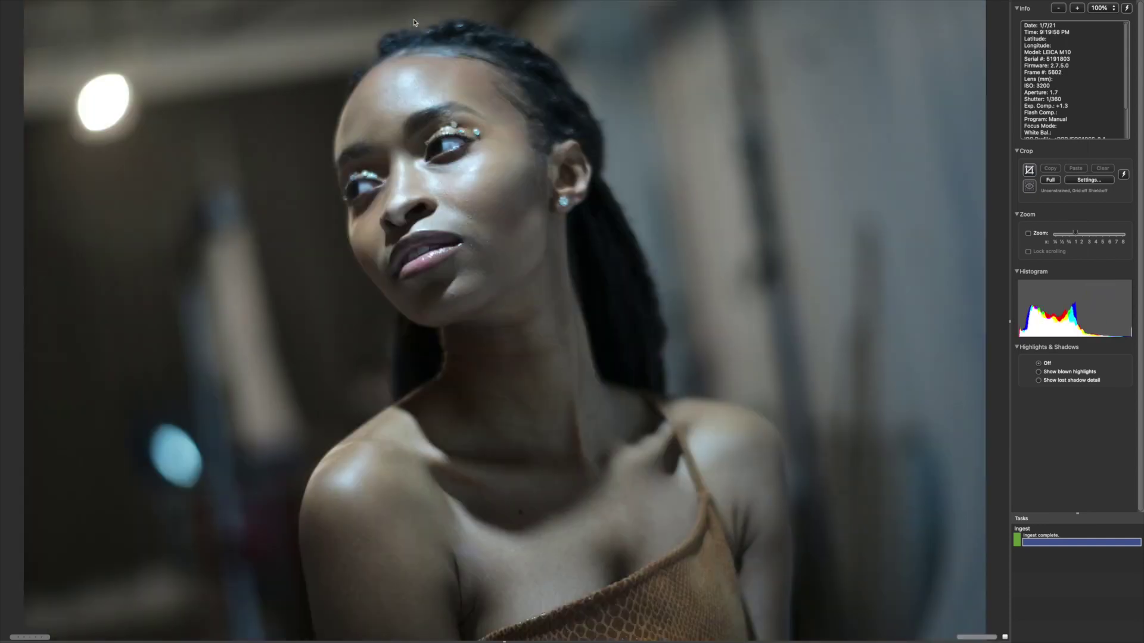
key(Left)
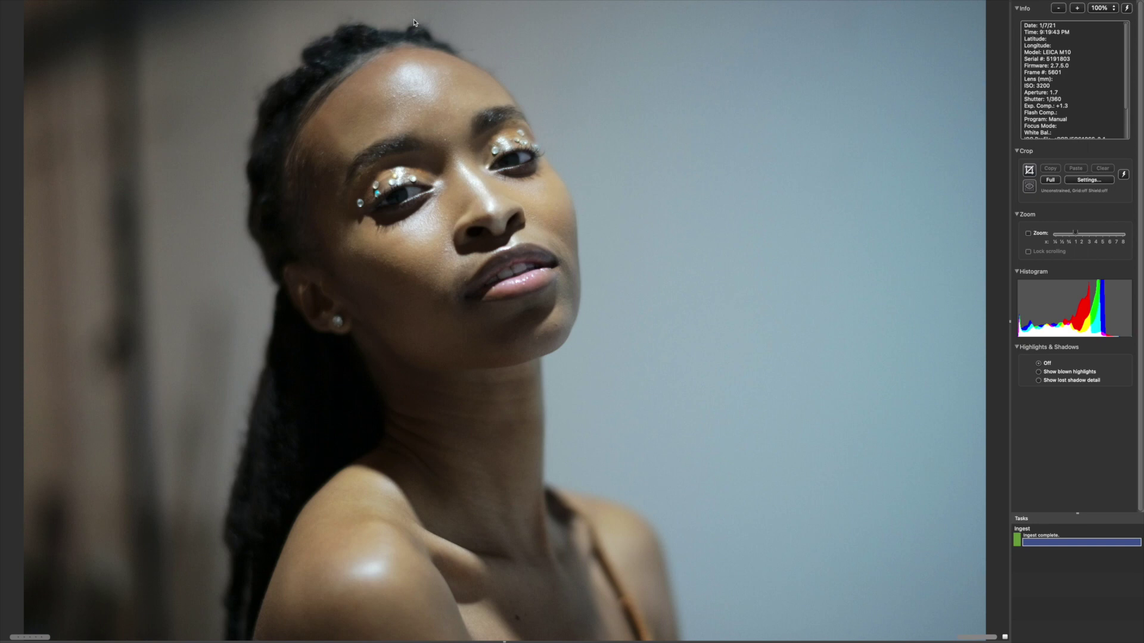
key(2)
- Mark the dark-background portrait 5603 with color class 2 and continue to the posed-hand shots
key(Right)
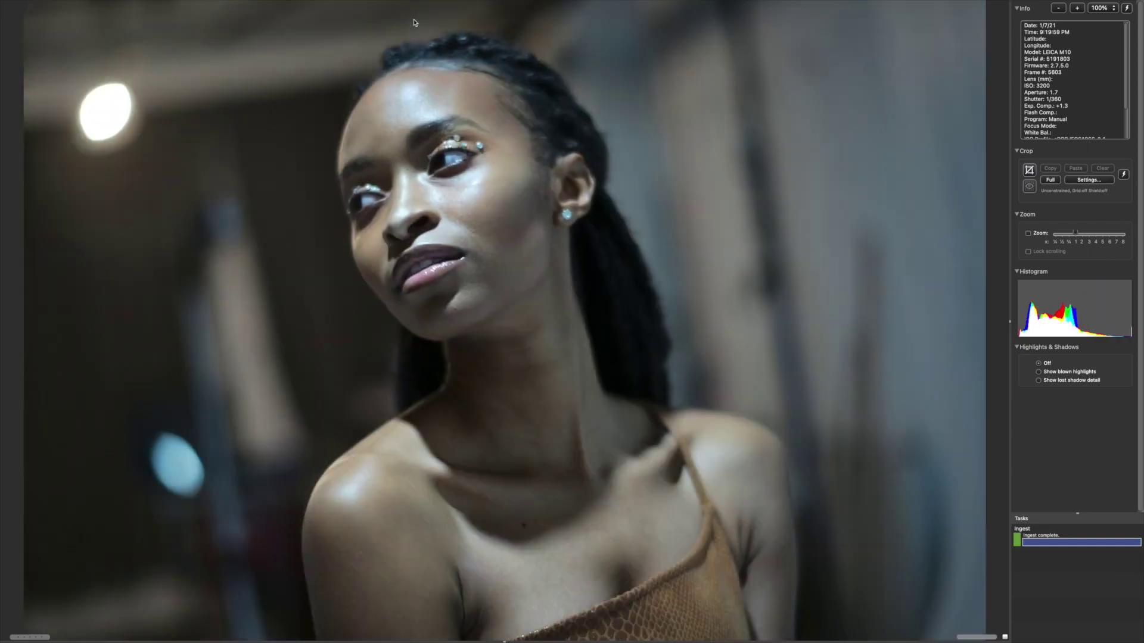
key(2)
key(Right)
key(Right)
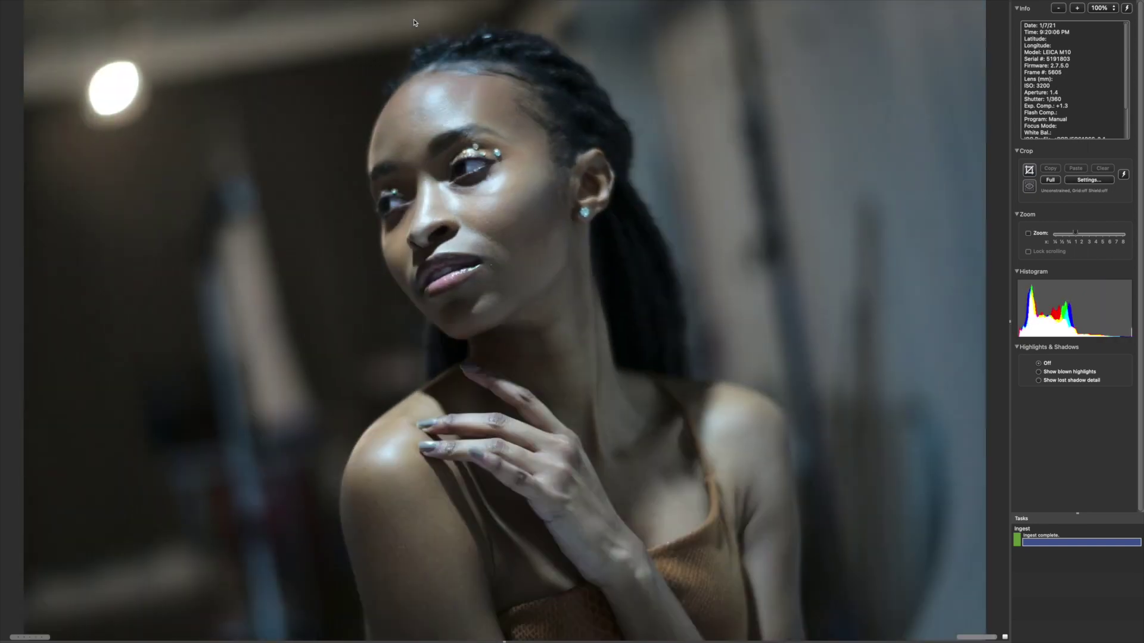
- Compare the posed-hand portrait 5606 with the next frame and mark frame 5606 with color class 3
key(Right)
key(2)
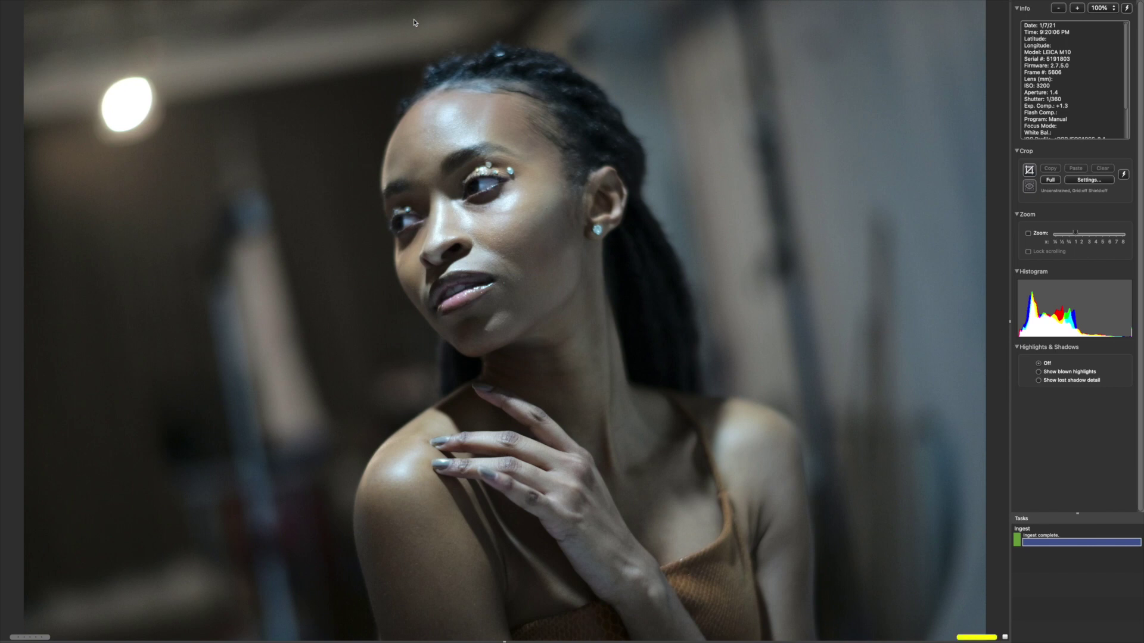
key(Right)
key(Left)
key(3)
- Examine the remaining frames up to 5609, mark the close-up portrait 5609 with color class 2 and return to the contact sheet
key(Right)
key(Right)
key(Right)
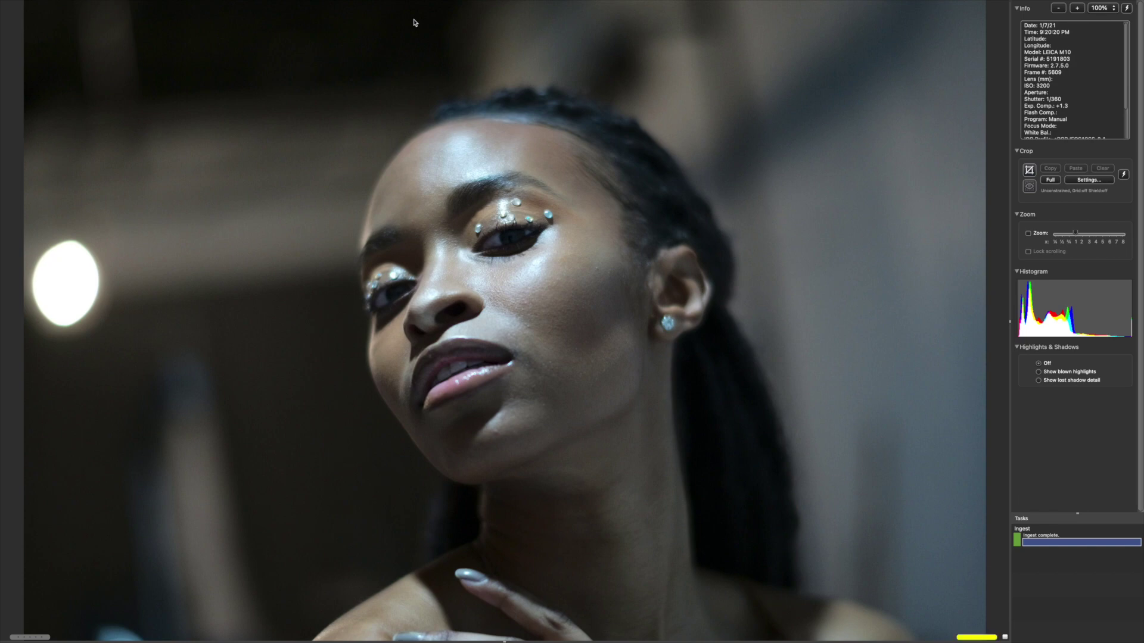
key(Escape)
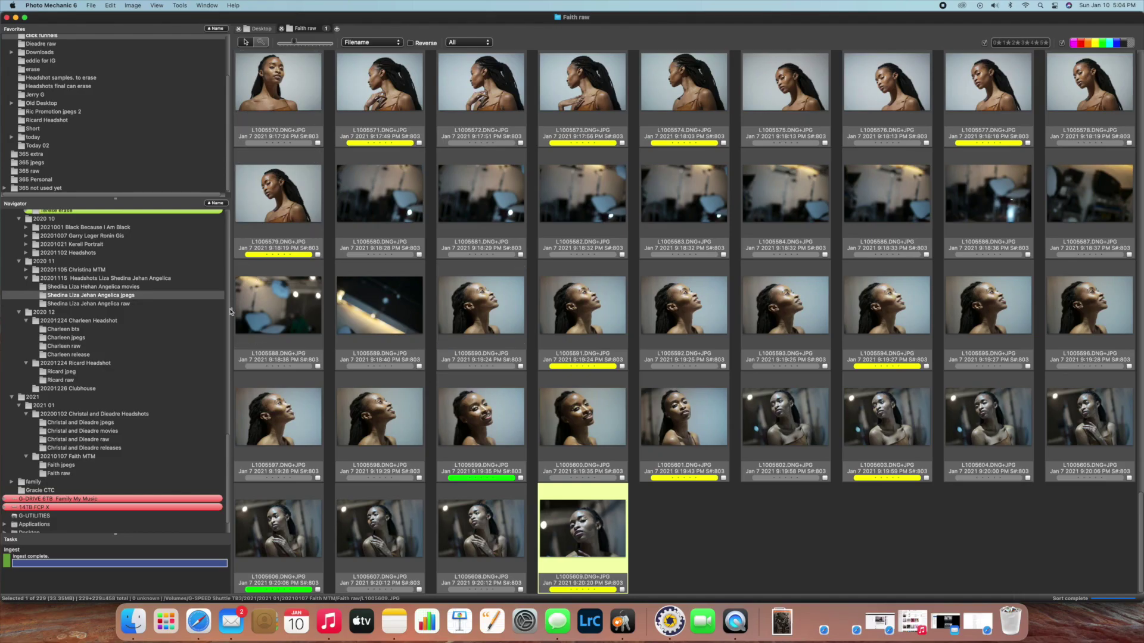
- Widen the contact sheet and filter out the unmarked photos, narrowing the view to only the color class 3 picks
drag(232, 309, 137, 302)
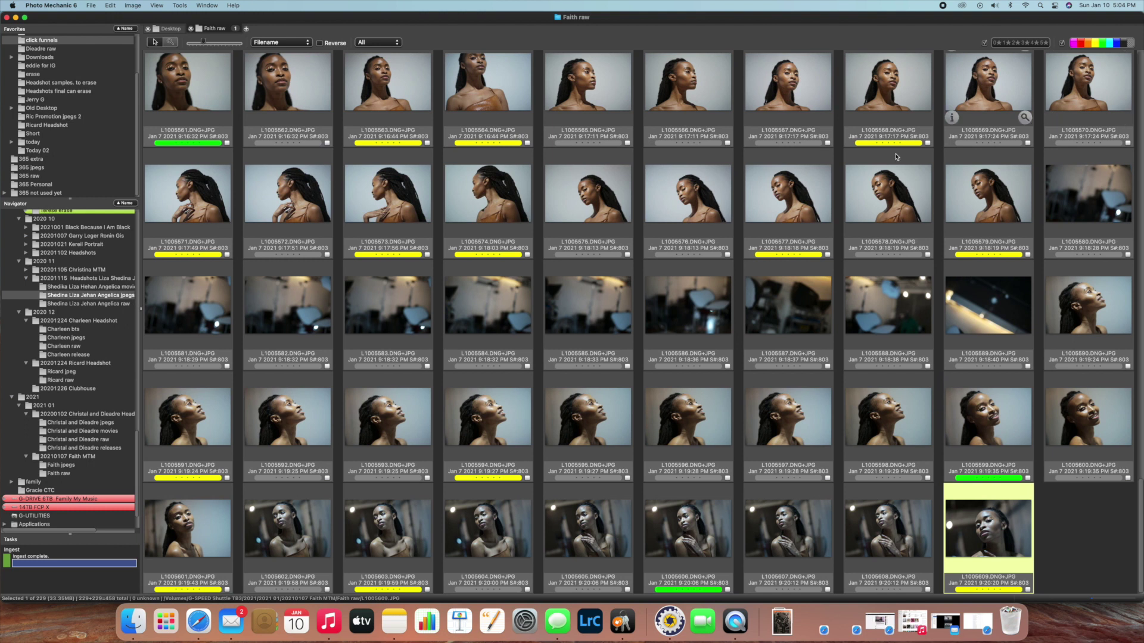
click(1131, 43)
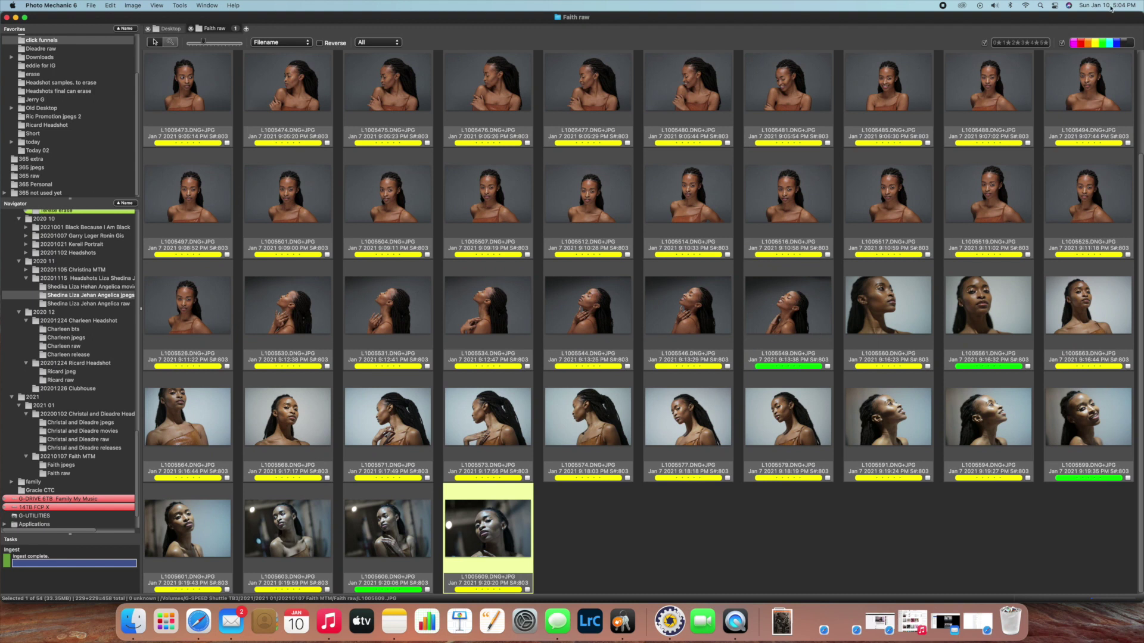
click(1095, 43)
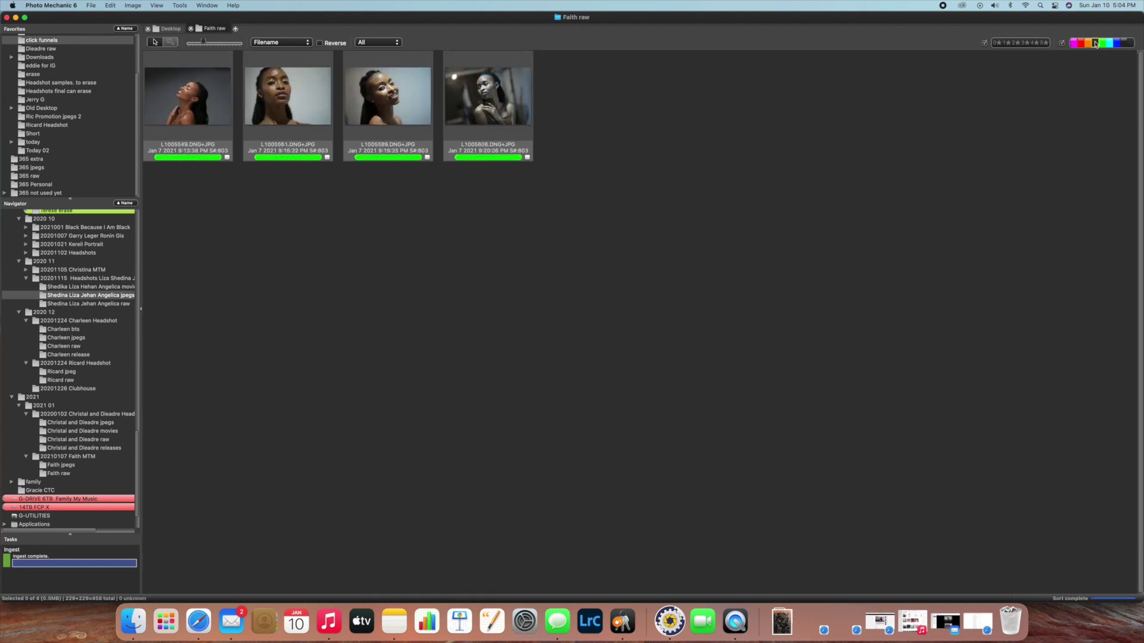
- Review the marked gray-background portraits from 5504 to 5517 in the preview and mark frames 5504 and 5517 with color class 3
mouse_move(224, 113)
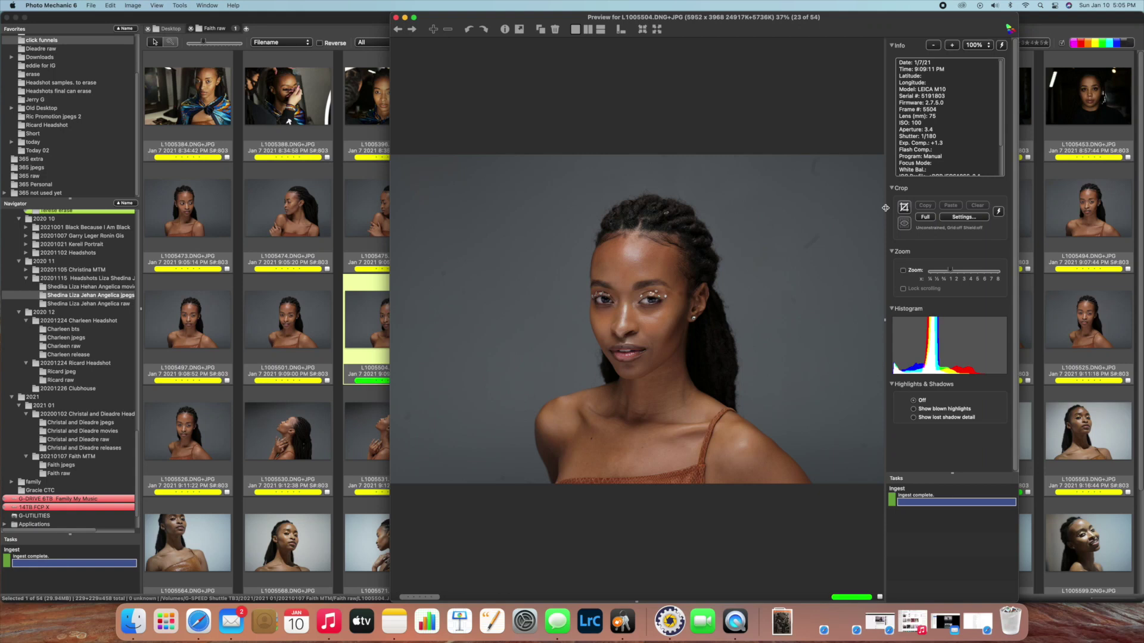
key(Right)
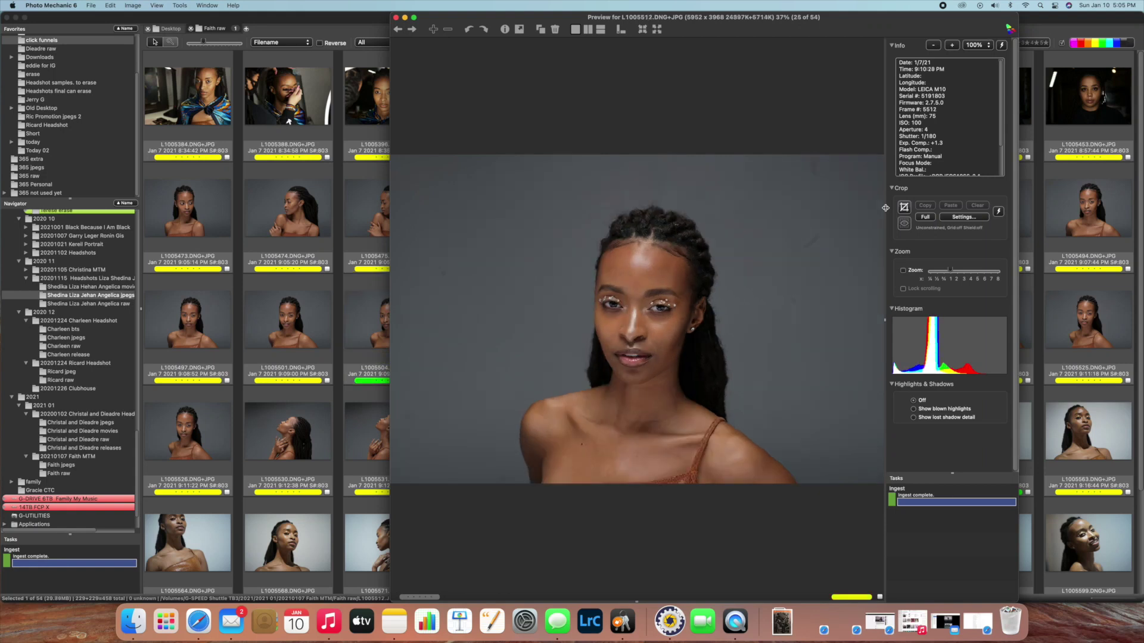
key(Right)
key(Right)
key(Right)
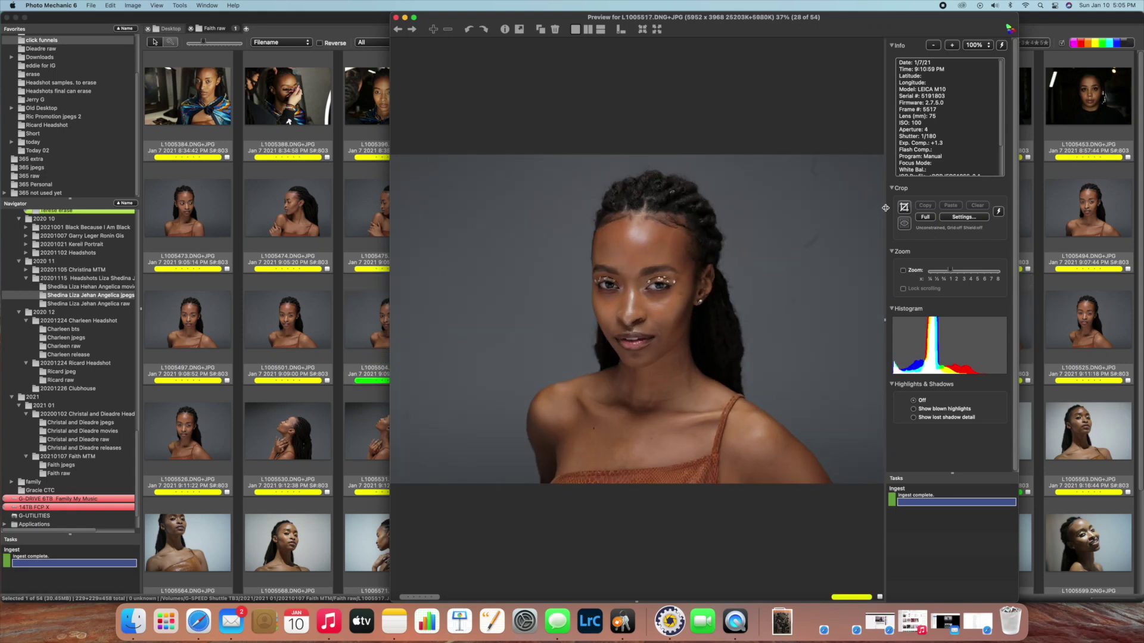
key(Escape)
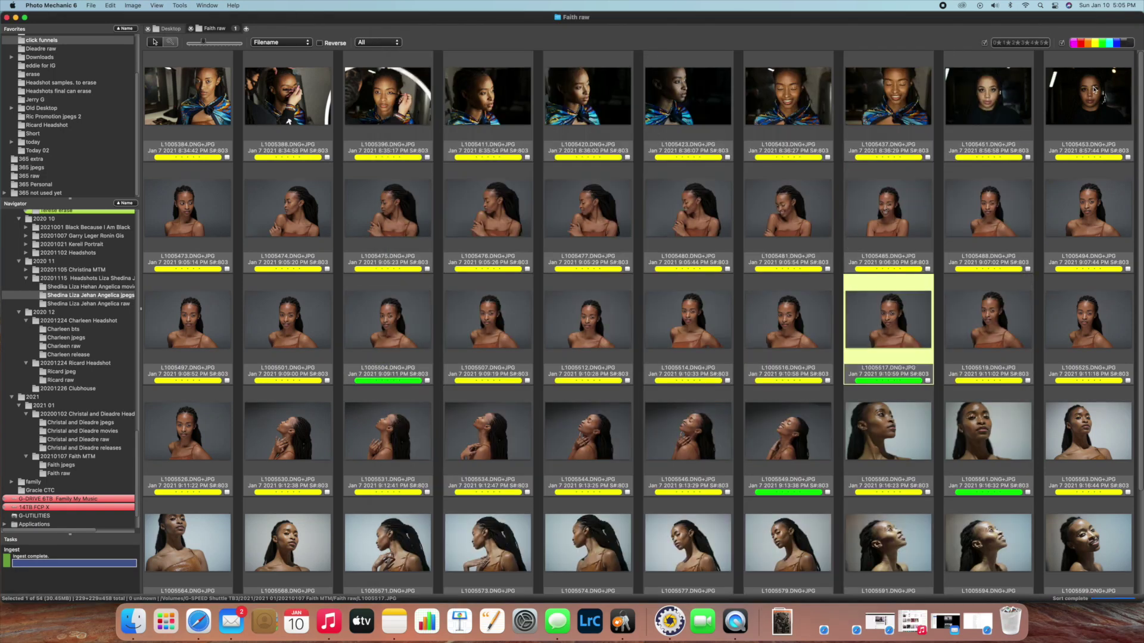
- Show only the color class 3 photos in the contact sheet and enlarge their thumbnails
click(1103, 43)
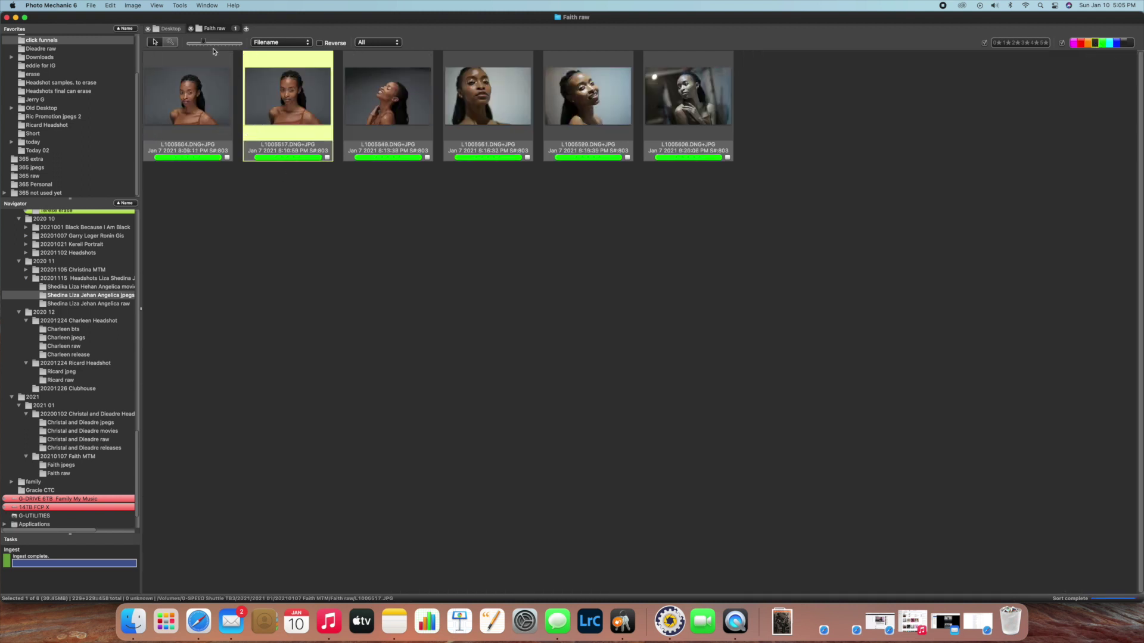
drag(215, 46, 219, 47)
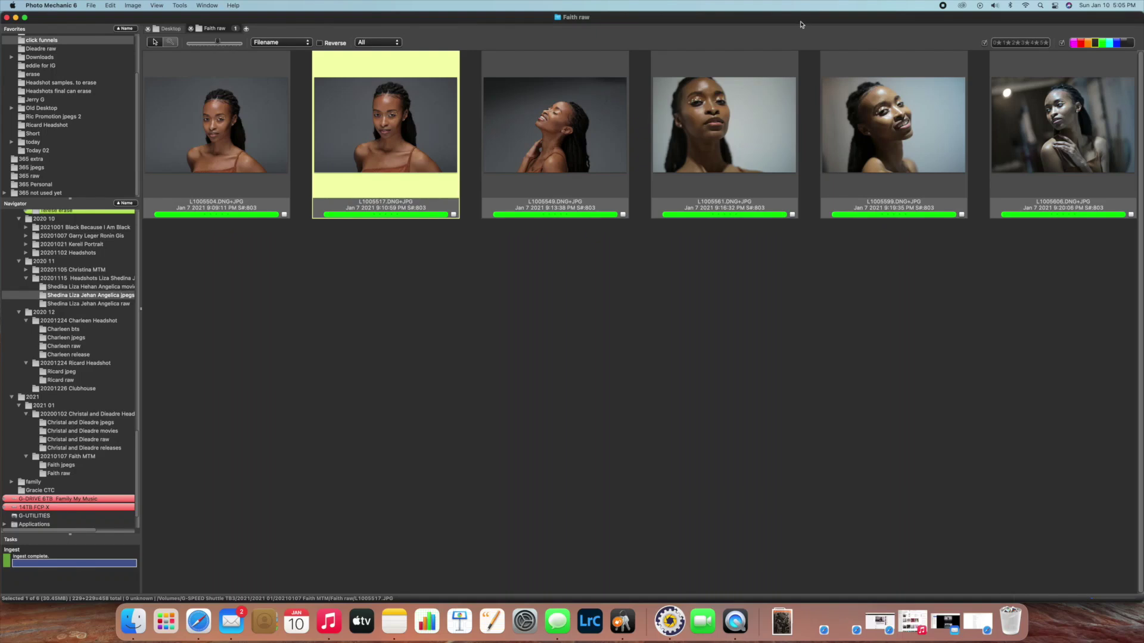
- Switch to Finder and open the 2021 01 folder inside the 2021 folder on the G-SPEED Shuttle drive
drag(802, 24, 726, 79)
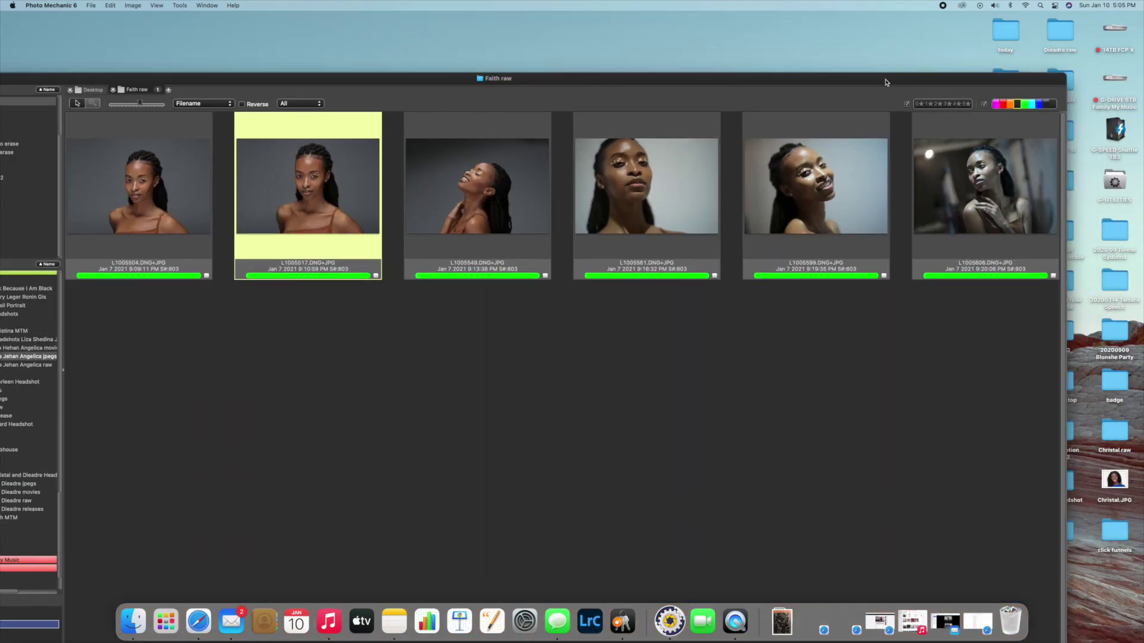
drag(887, 84, 804, 86)
double_click(1115, 129)
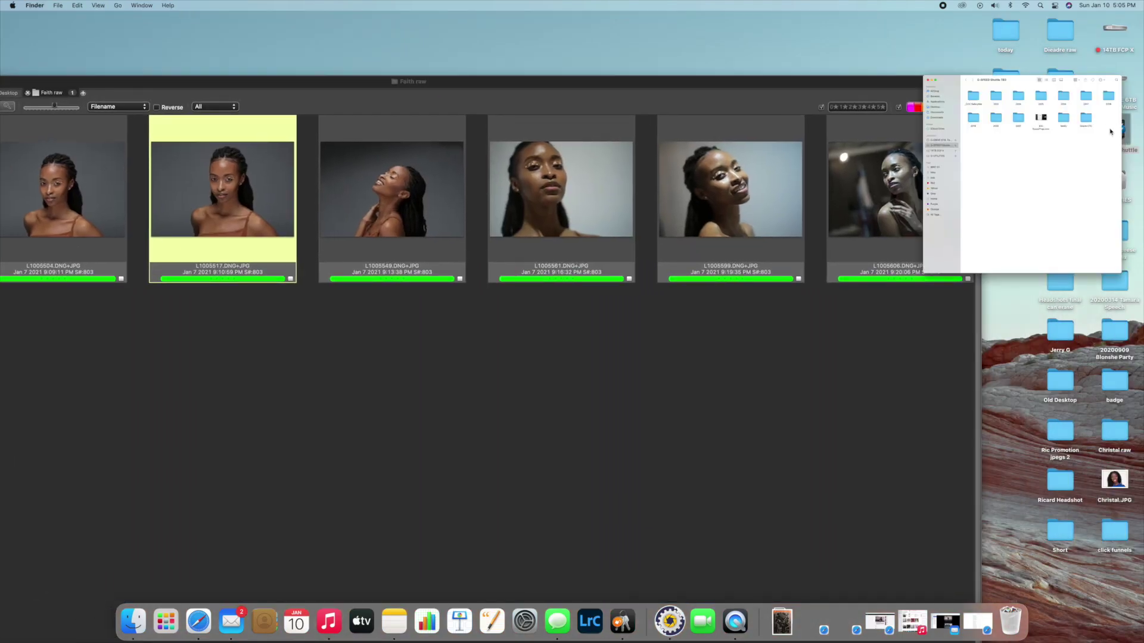
double_click(872, 111)
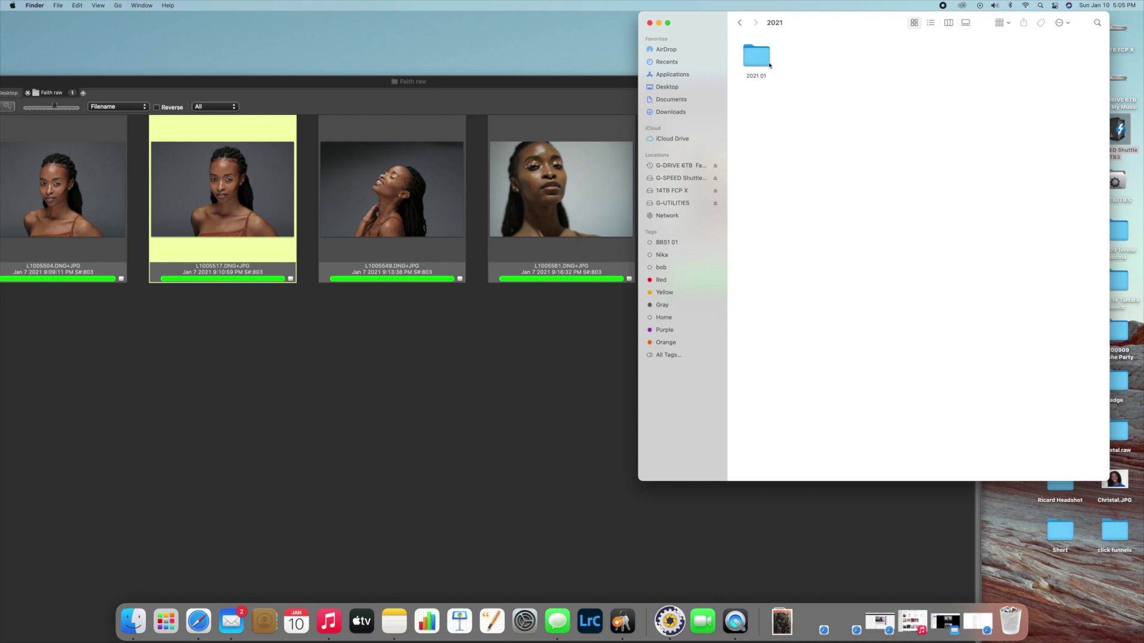
double_click(758, 57)
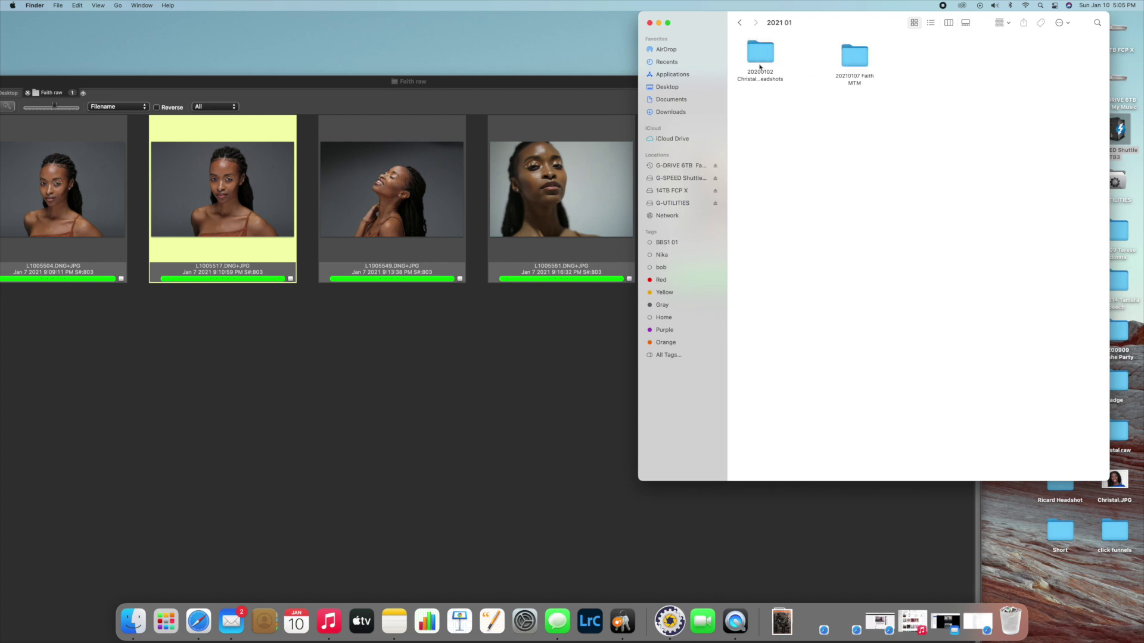
- Rename the 20210107 shoot folder, replacing MTM in its name with Test Shoot
click(860, 80)
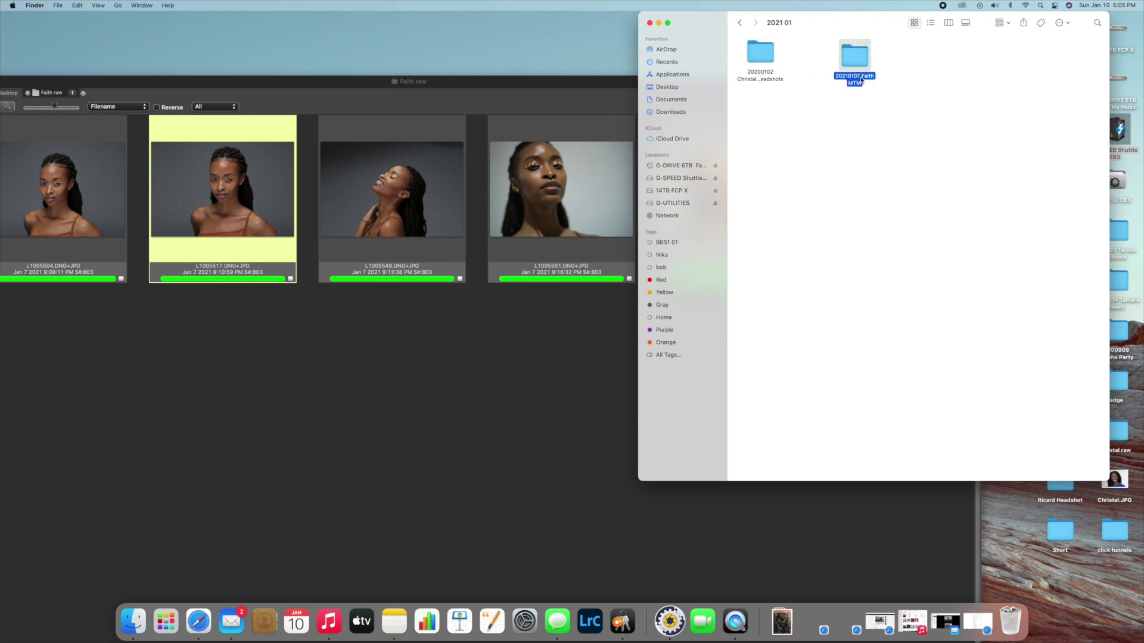
click(860, 80)
click(865, 83)
key(BackSpace)
key(BackSpace)
key(BackSpace)
key(BackSpace)
text(Test Shoot)
key(Return)
click(884, 208)
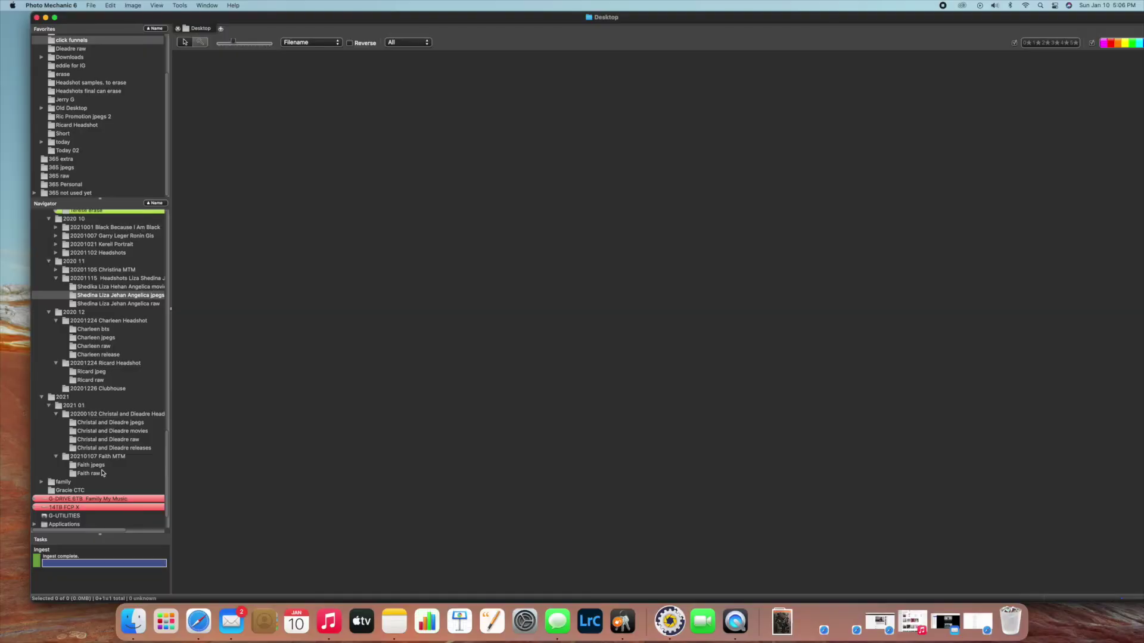
- Switch to Photo Mechanic, refresh the 2021 01 folder and open the raw subfolder of the 20210107 Test Shoot folder
click(103, 457)
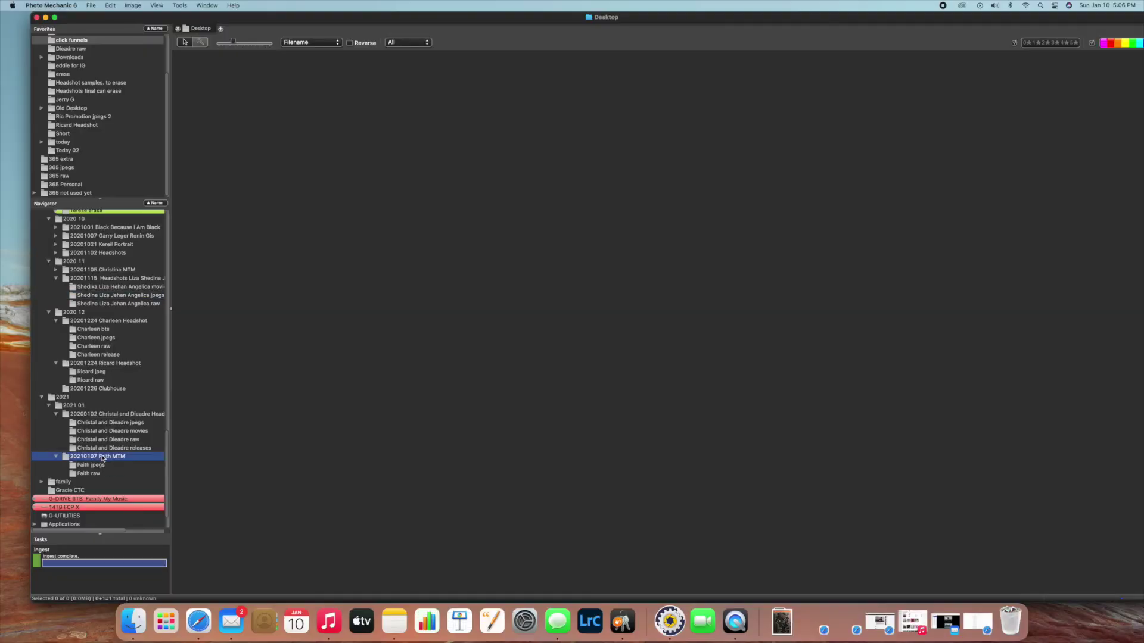
click(63, 406)
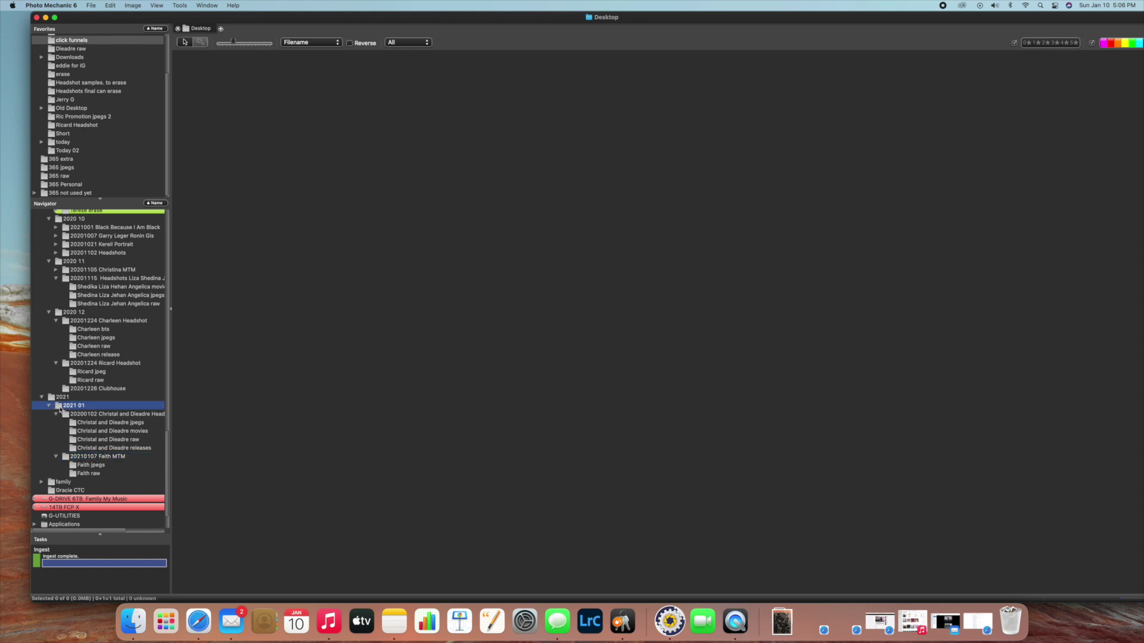
right_click(70, 408)
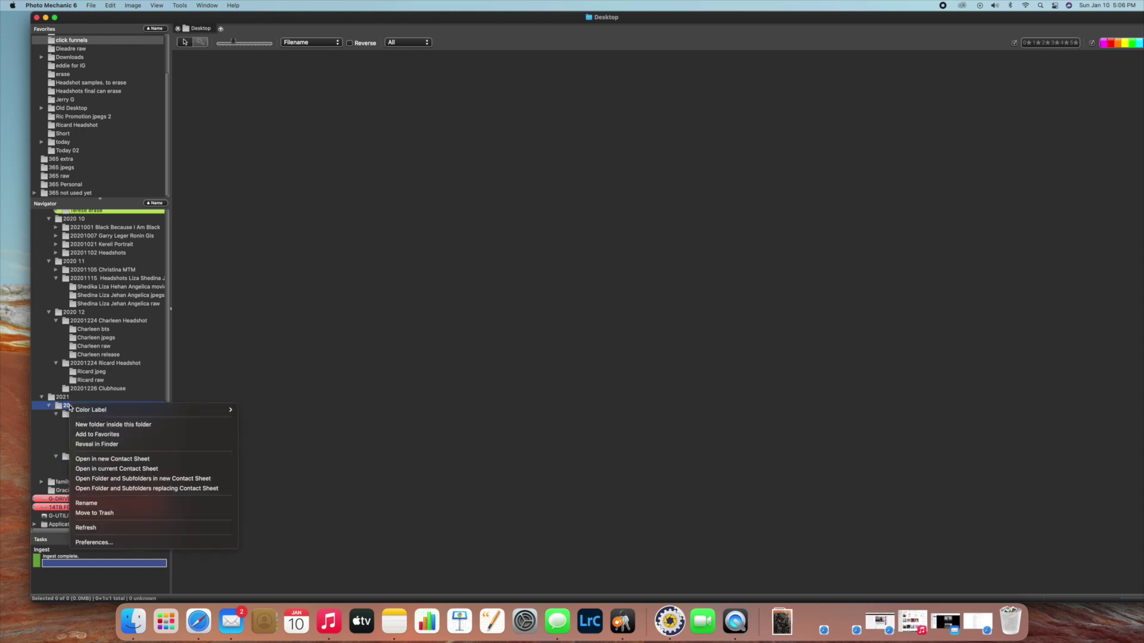
click(122, 525)
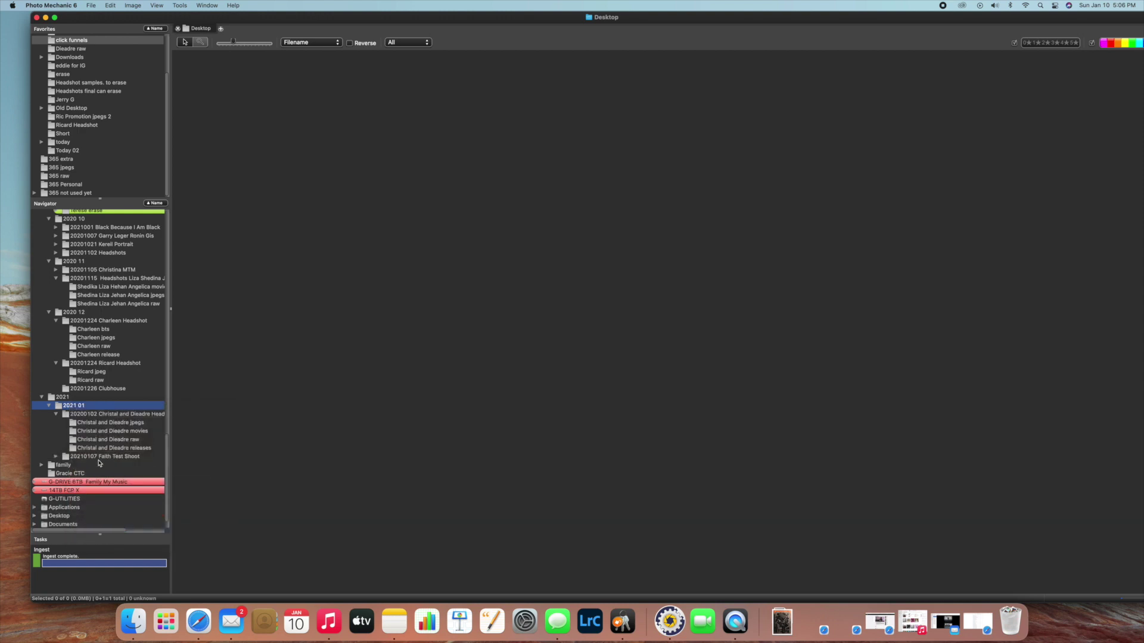
click(56, 457)
double_click(78, 473)
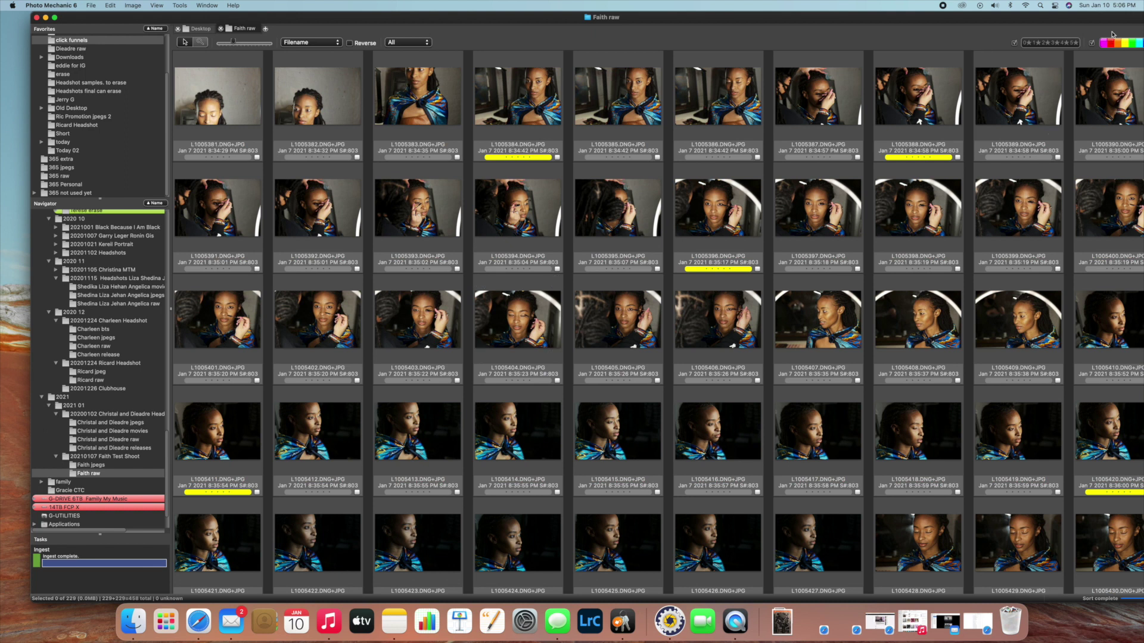
- Bring the whole contact sheet window into view and filter out the unmarked photos, narrowing the view to color class 3
drag(1090, 18, 1059, 16)
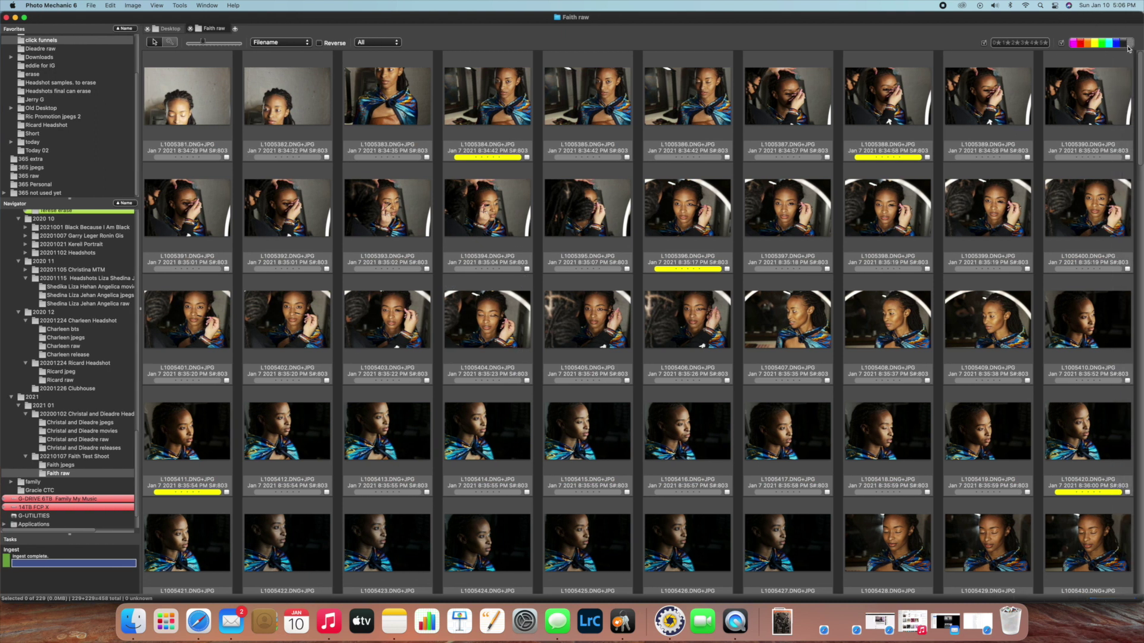
click(1128, 46)
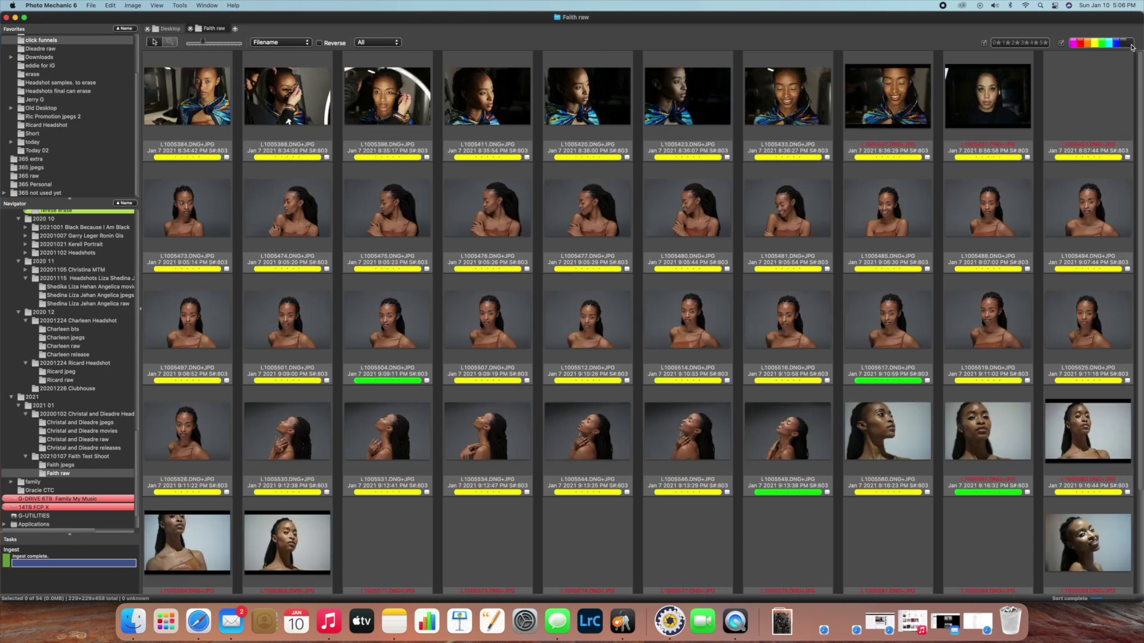
click(1099, 44)
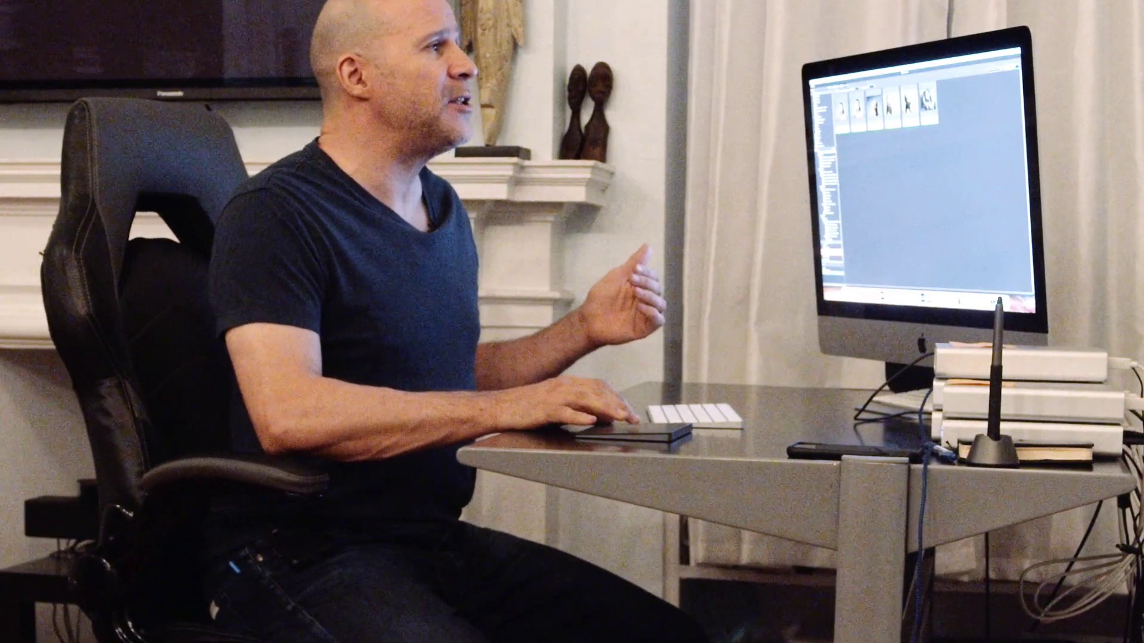
- Select all photos marked with a color class and replace the prefix of their renaming string with the model's first name
click(1016, 68)
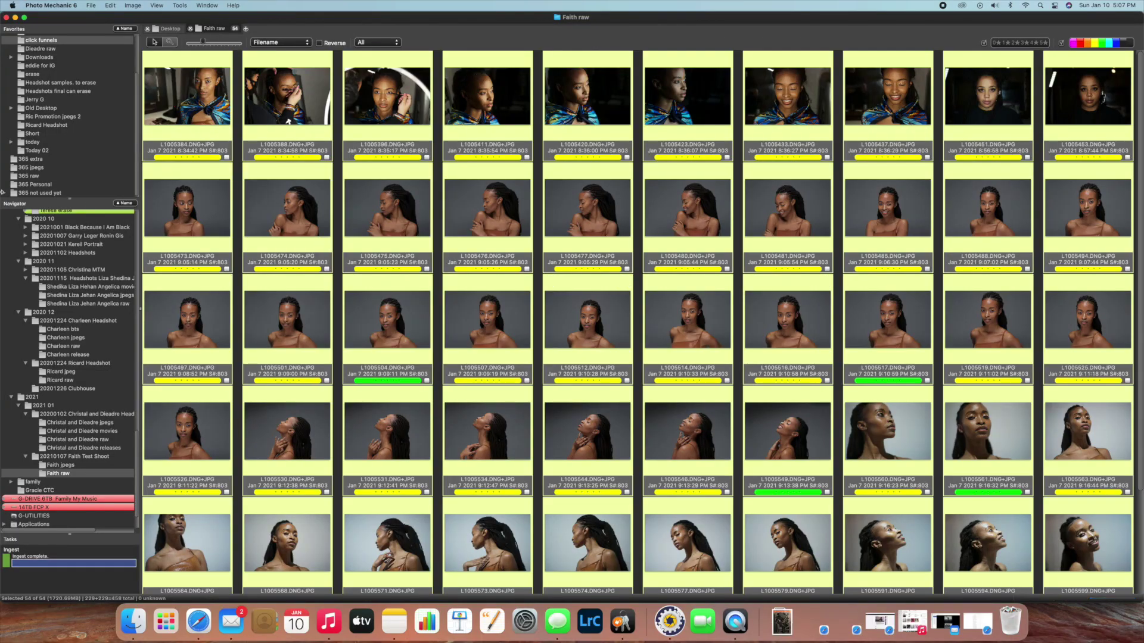
right_click(180, 107)
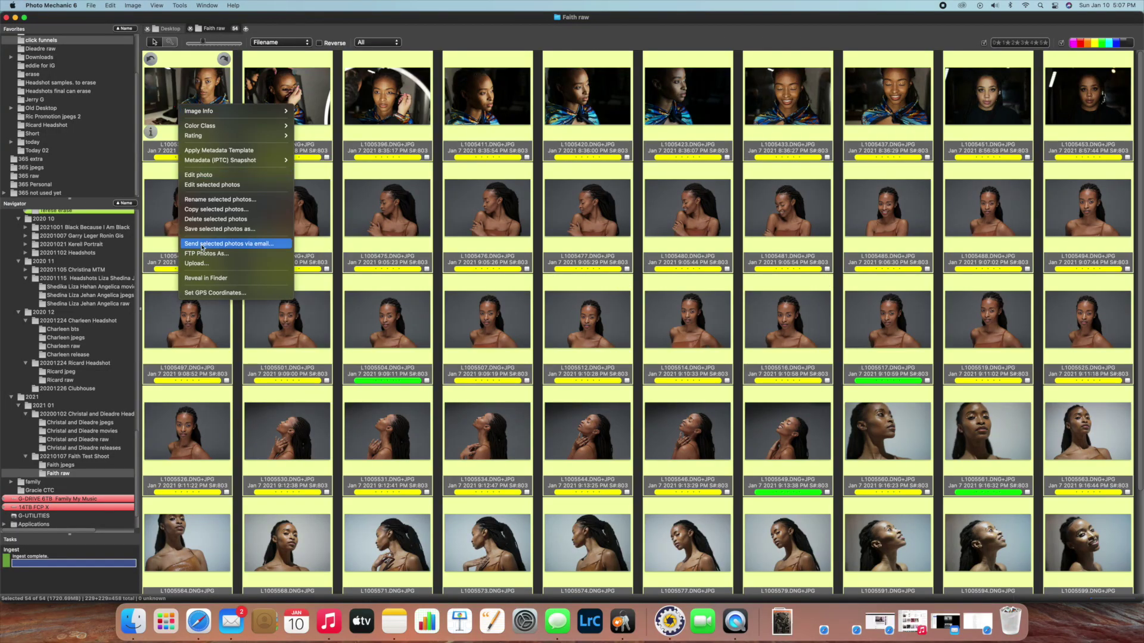
click(204, 200)
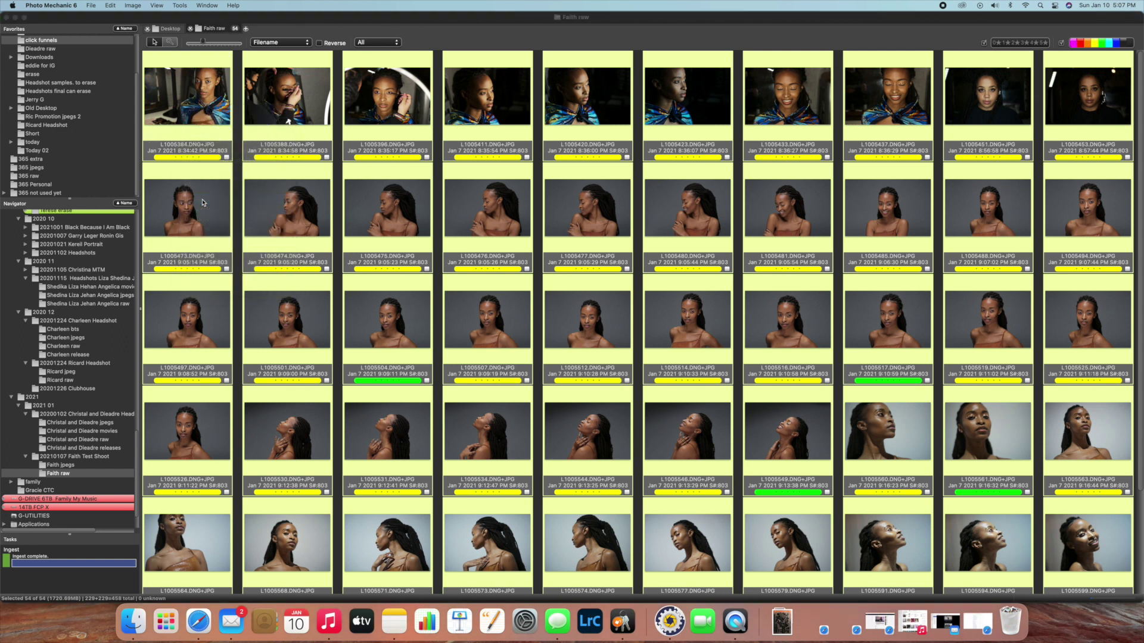
text(faith)
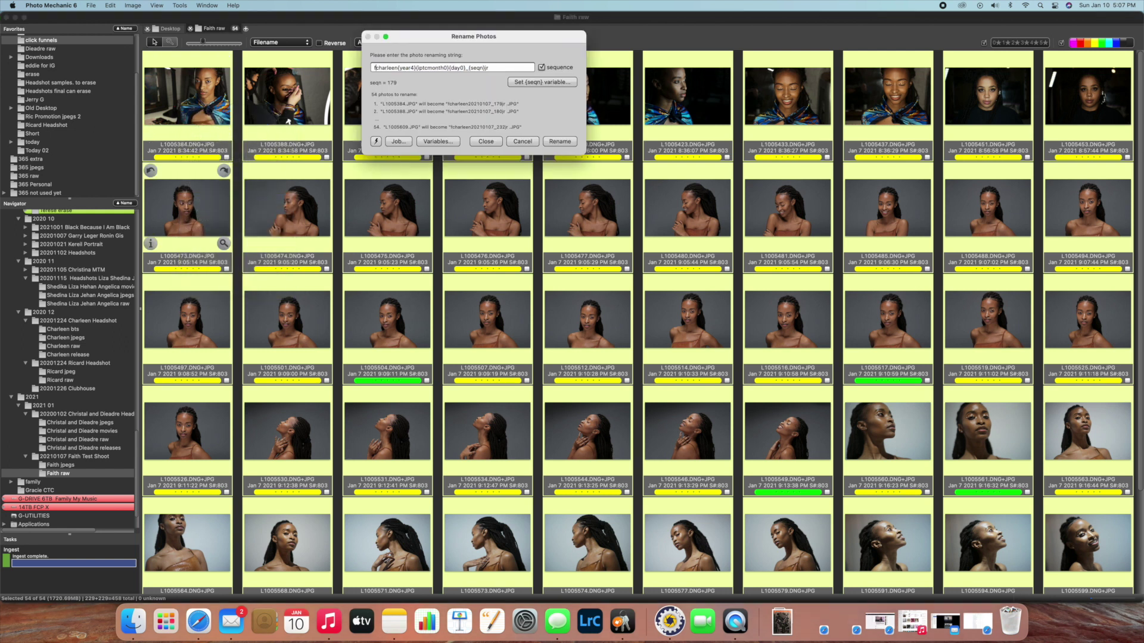
key(Delete)
key(Delete)
key(Delete)
key(Delete)
key(Delete)
key(Delete)
key(Delete)
key(Delete)
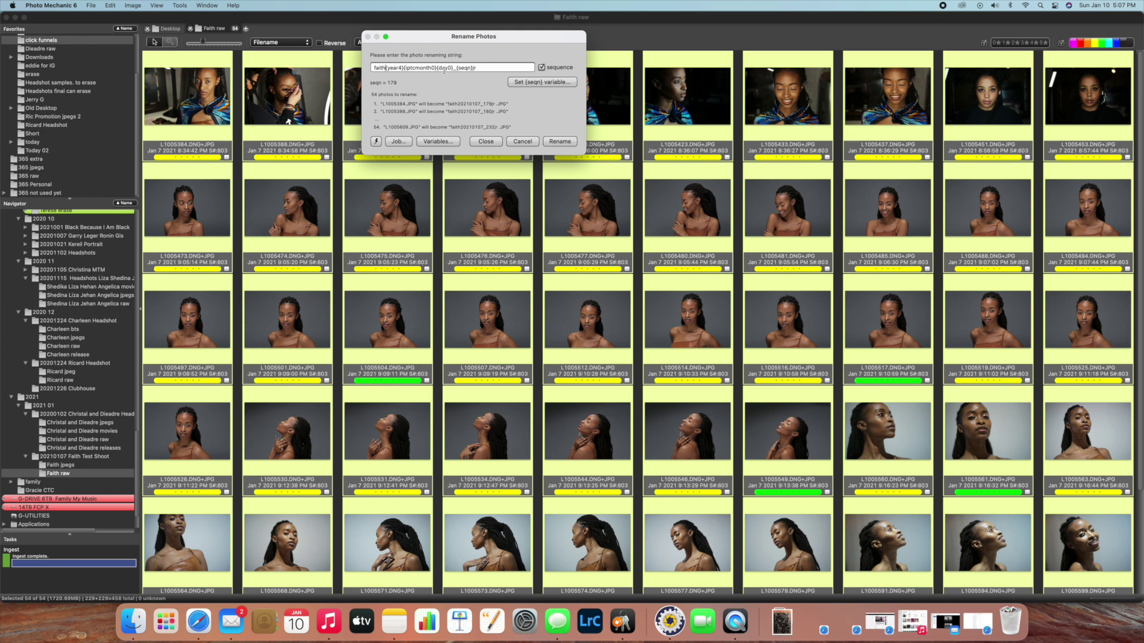
- Set the sequence number to start at 001 and rename the selected photos
click(541, 83)
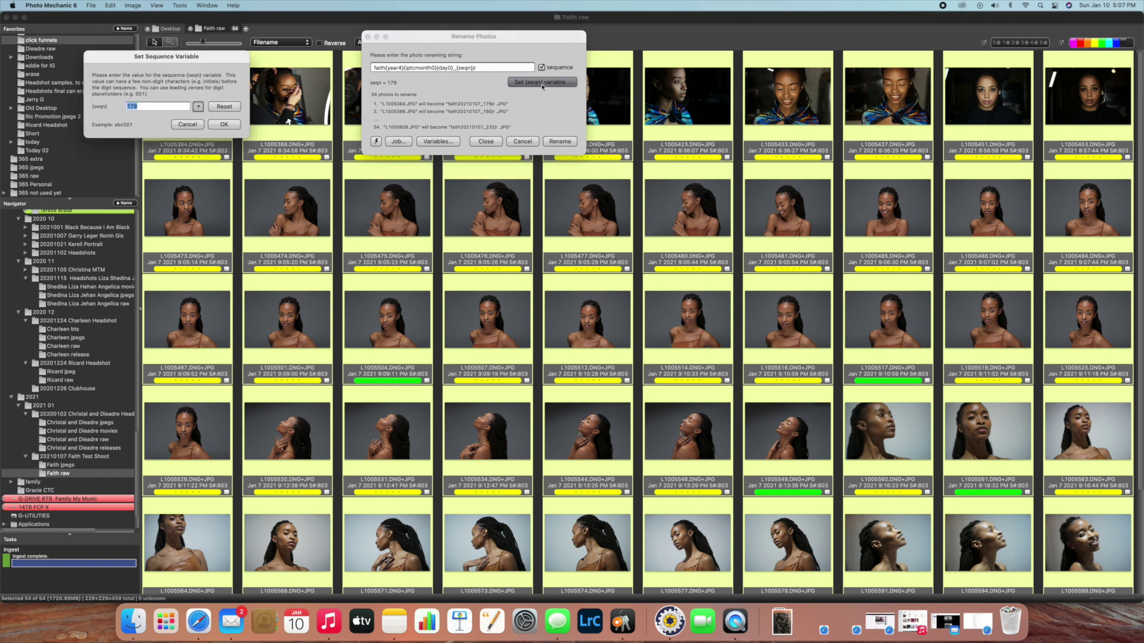
click(225, 124)
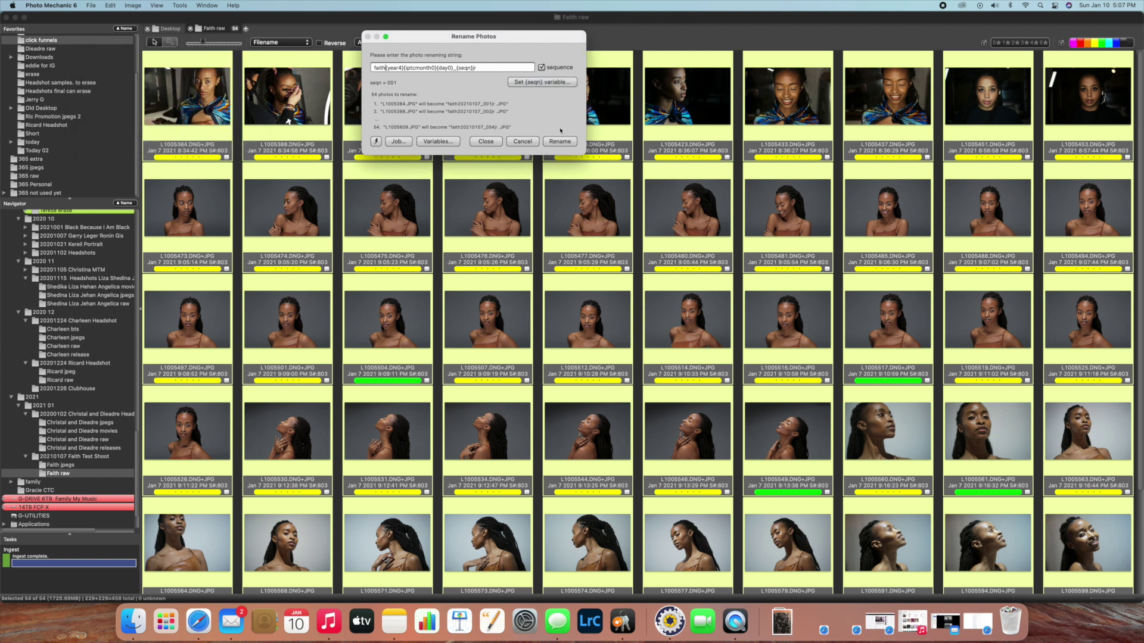
click(560, 141)
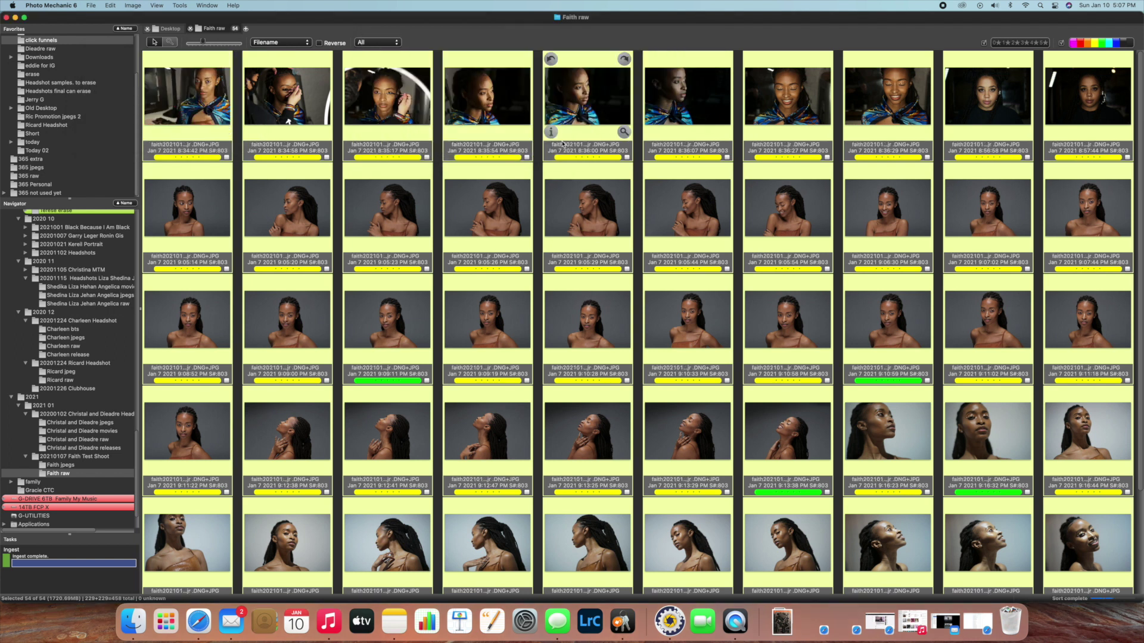
- Open the renamed makeup shot, third in the contact sheet, in the preview
click(486, 113)
double_click(384, 117)
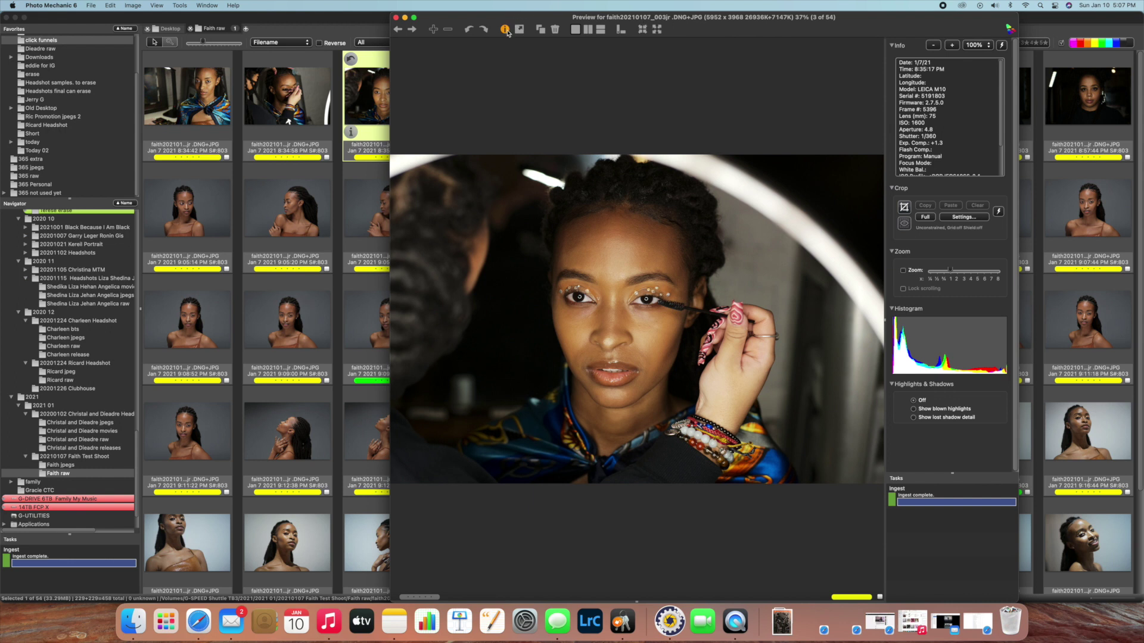
- Close the photo preview, filter the contact sheet to the green color class only, and select all the filtered photos
click(396, 17)
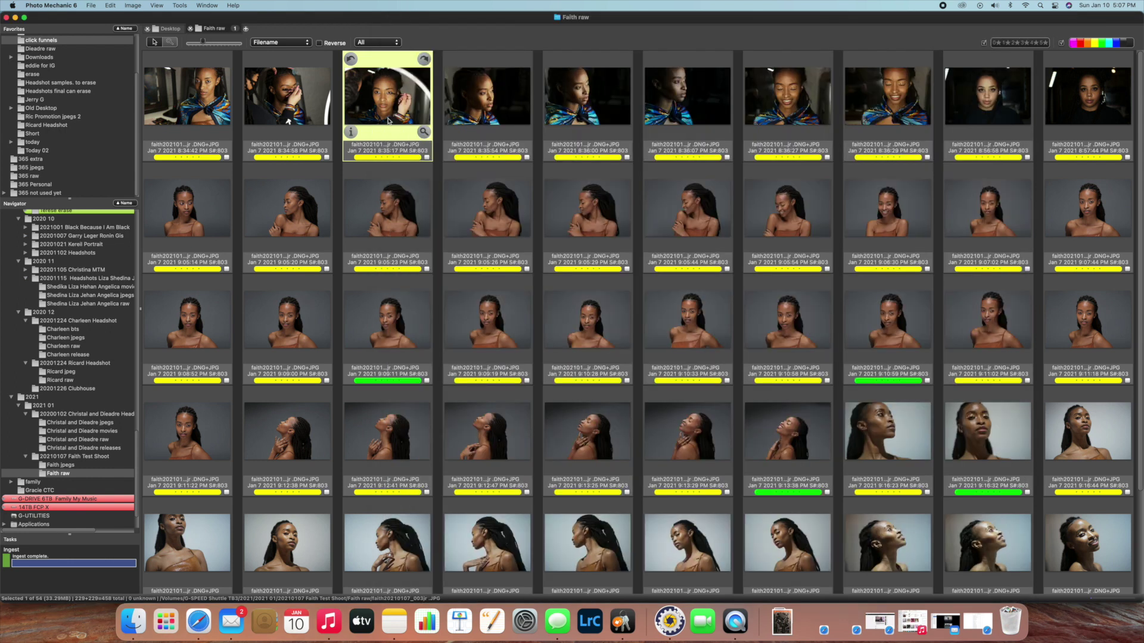
click(1132, 45)
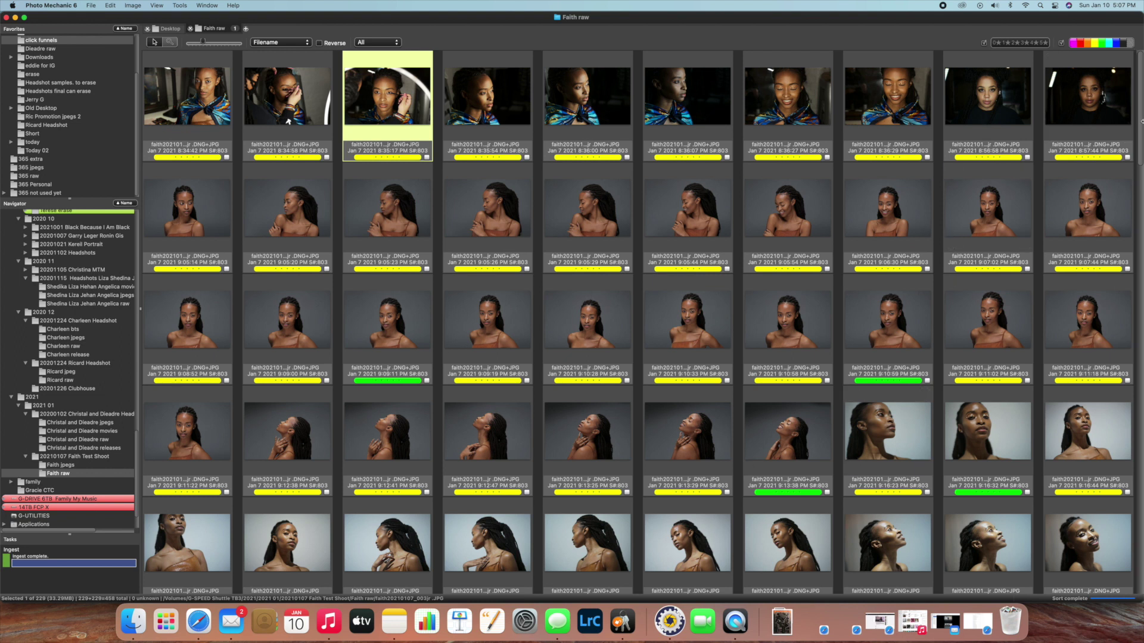
click(1096, 45)
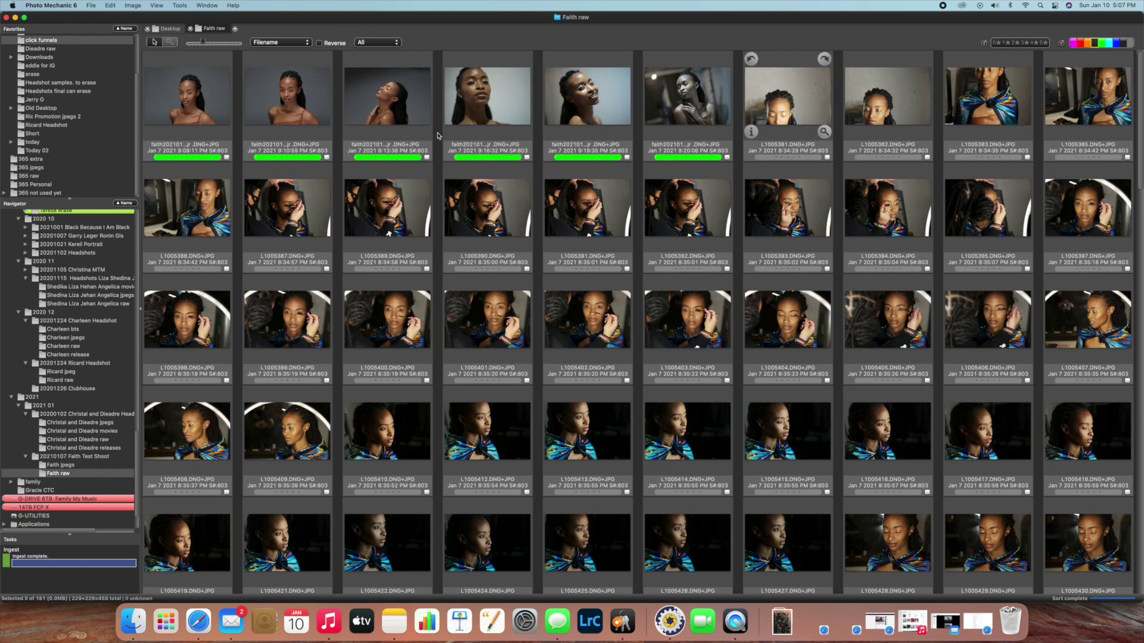
click(1130, 45)
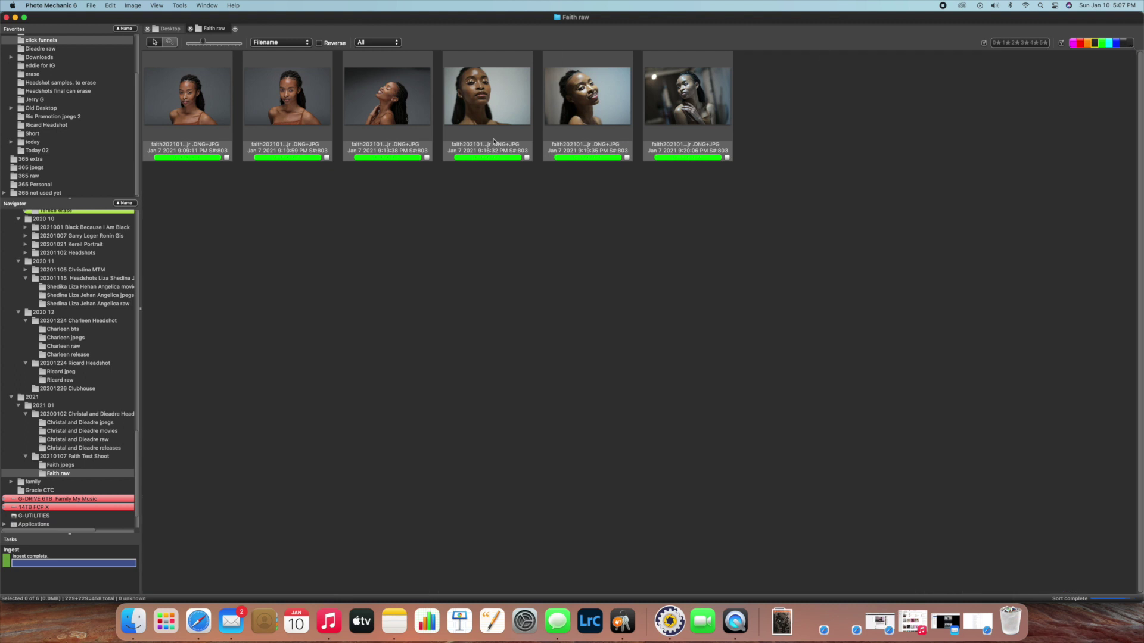
key(super+a)
- Rename the 20210107 shoot folder inside 2021 01, replacing "Test Shoot" with "MTM" after the model's first name
scroll(45, 139, up, 3)
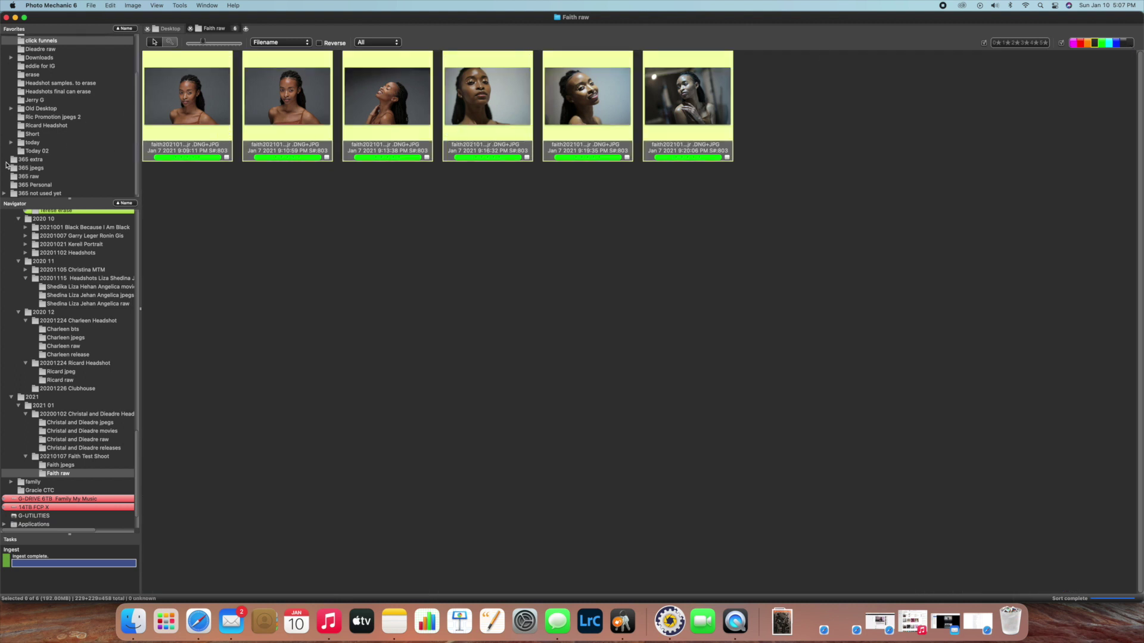
drag(44, 139, 92, 38)
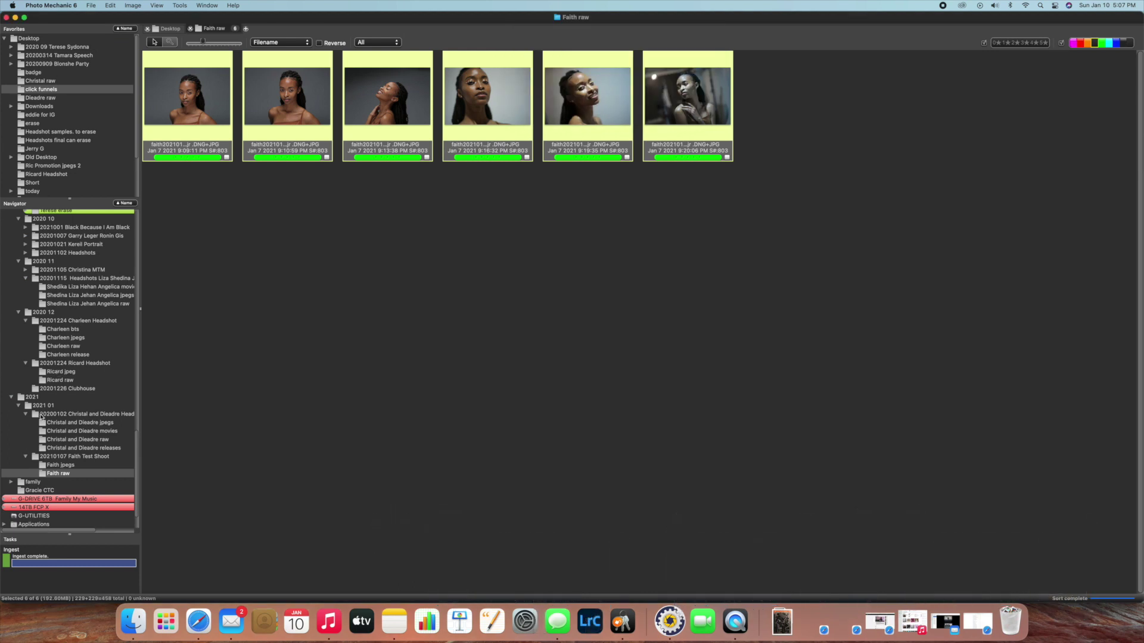
click(42, 406)
right_click(41, 408)
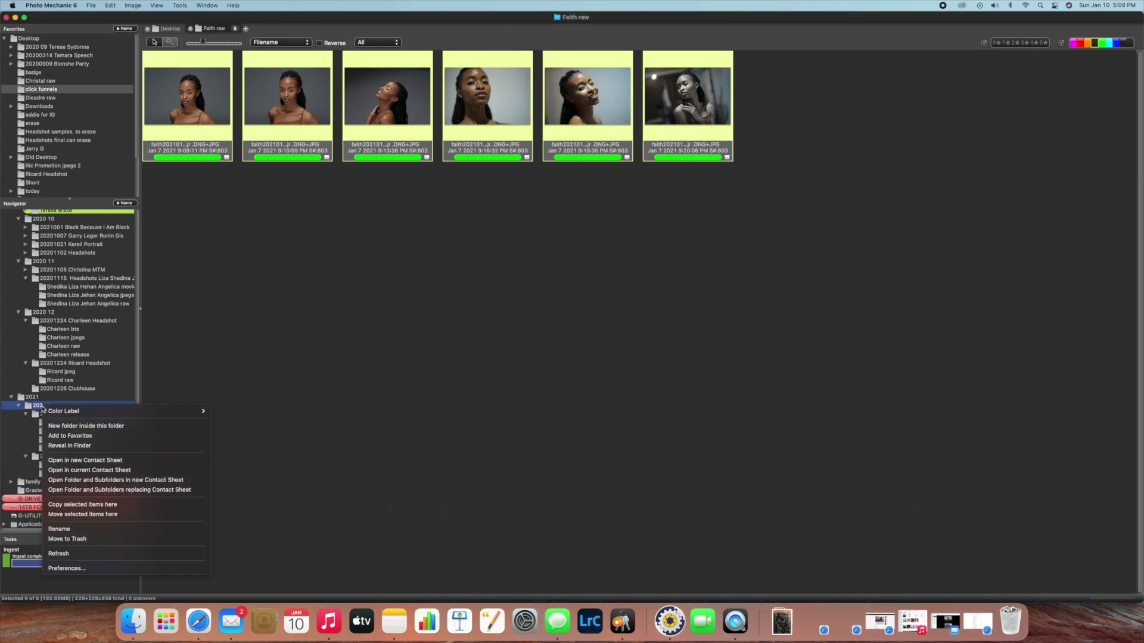
click(320, 347)
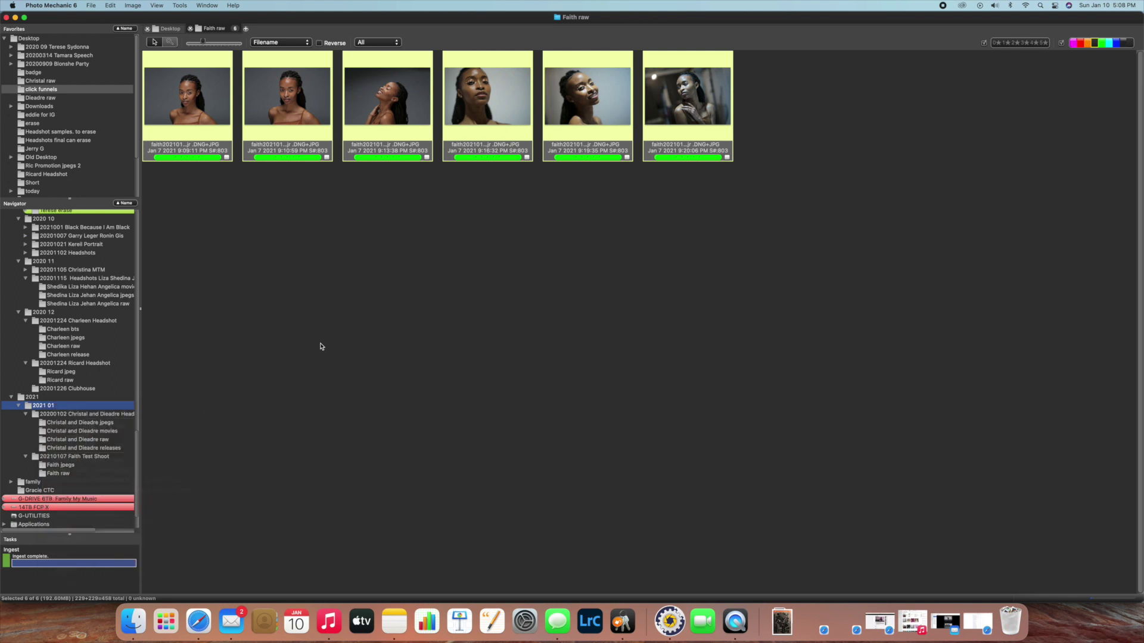
right_click(56, 457)
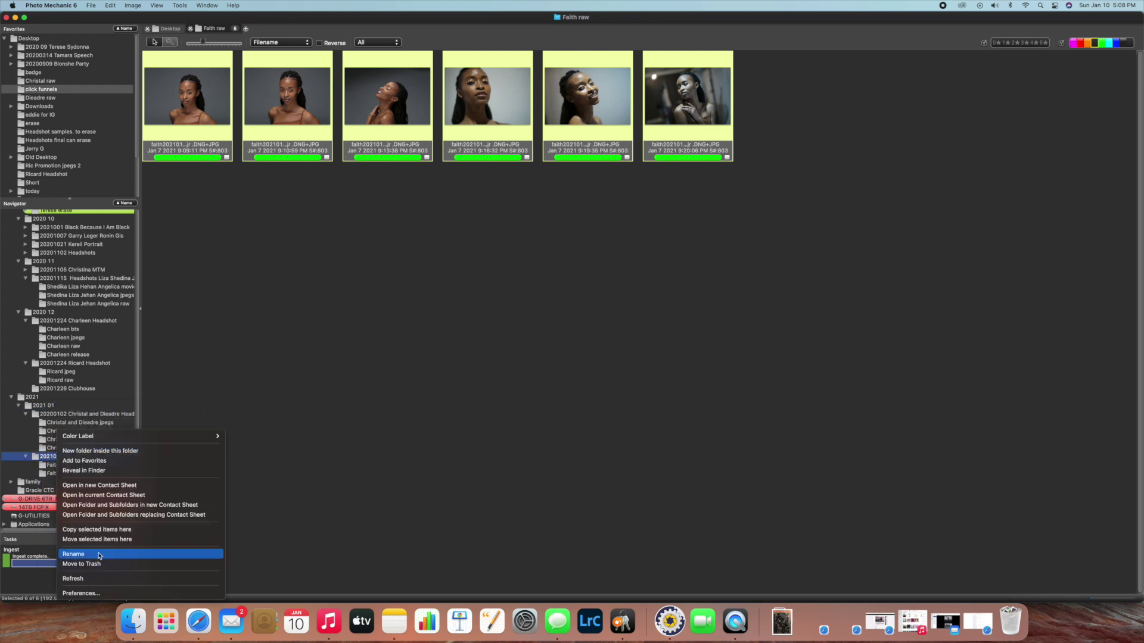
click(74, 554)
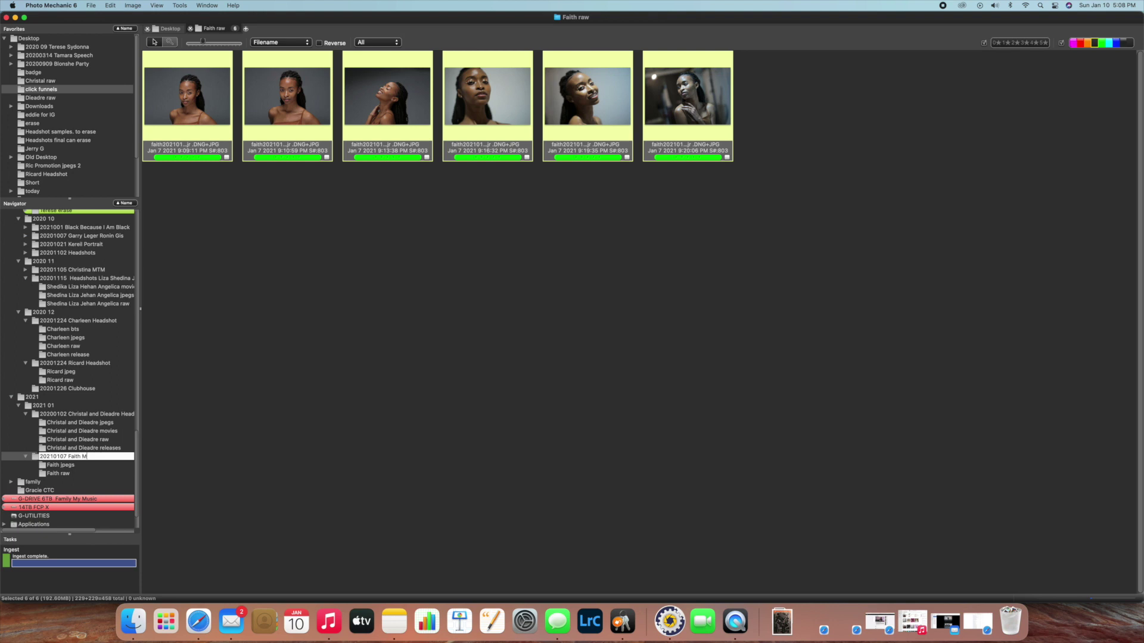
text(MTM)
key(Return)
- Enlarge the contact sheet thumbnails and preview the first three green photos one after another
drag(204, 42, 222, 45)
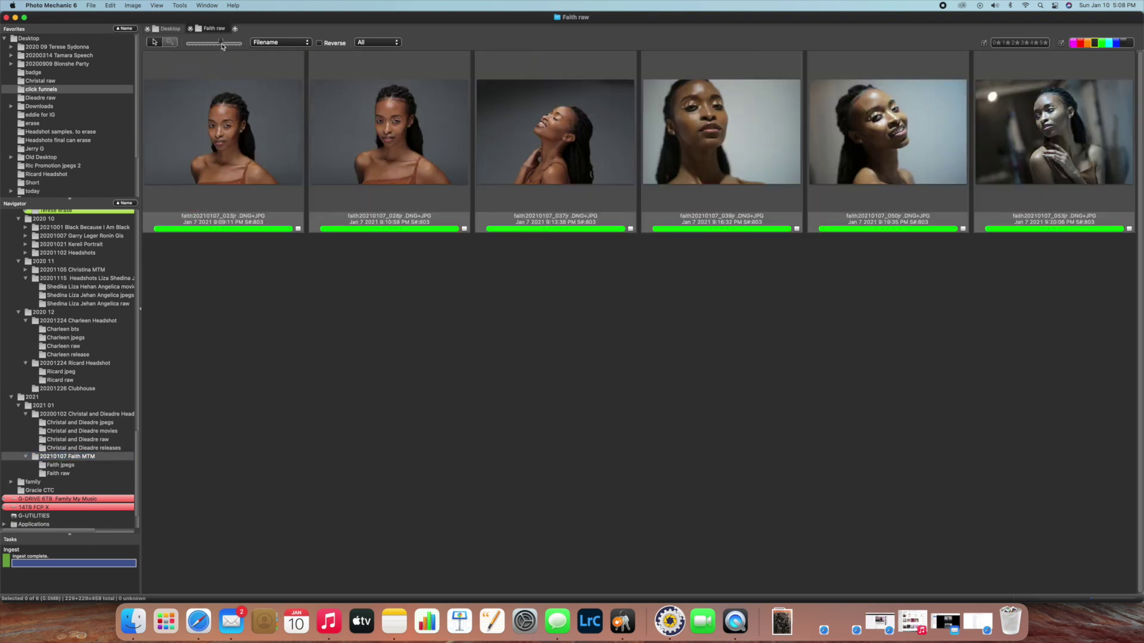
double_click(232, 127)
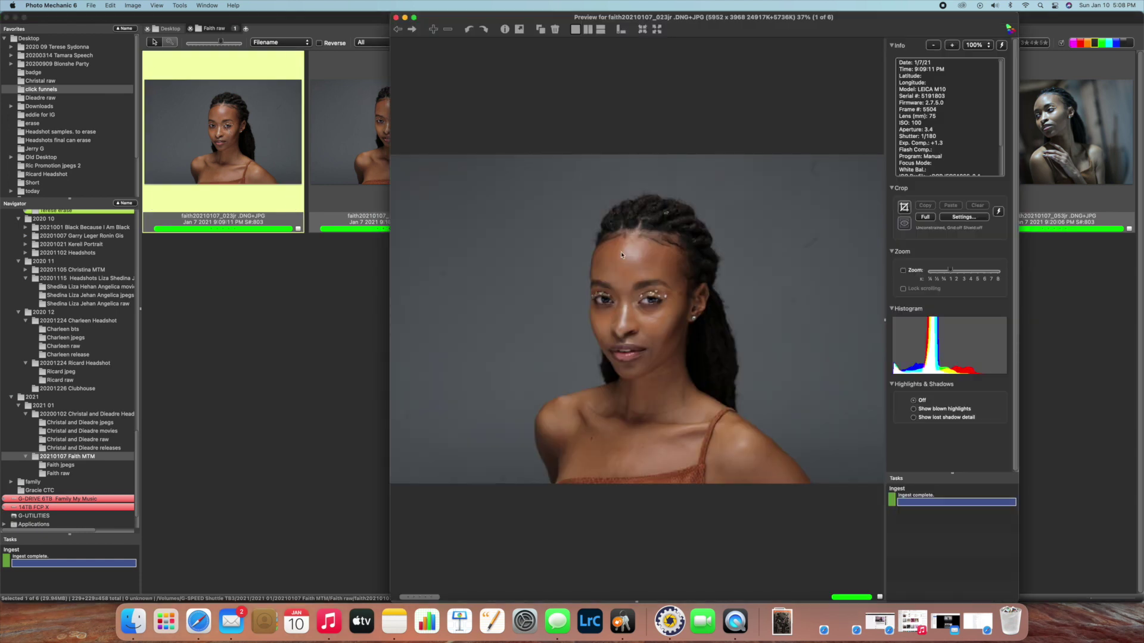
key(Right)
key(Right)
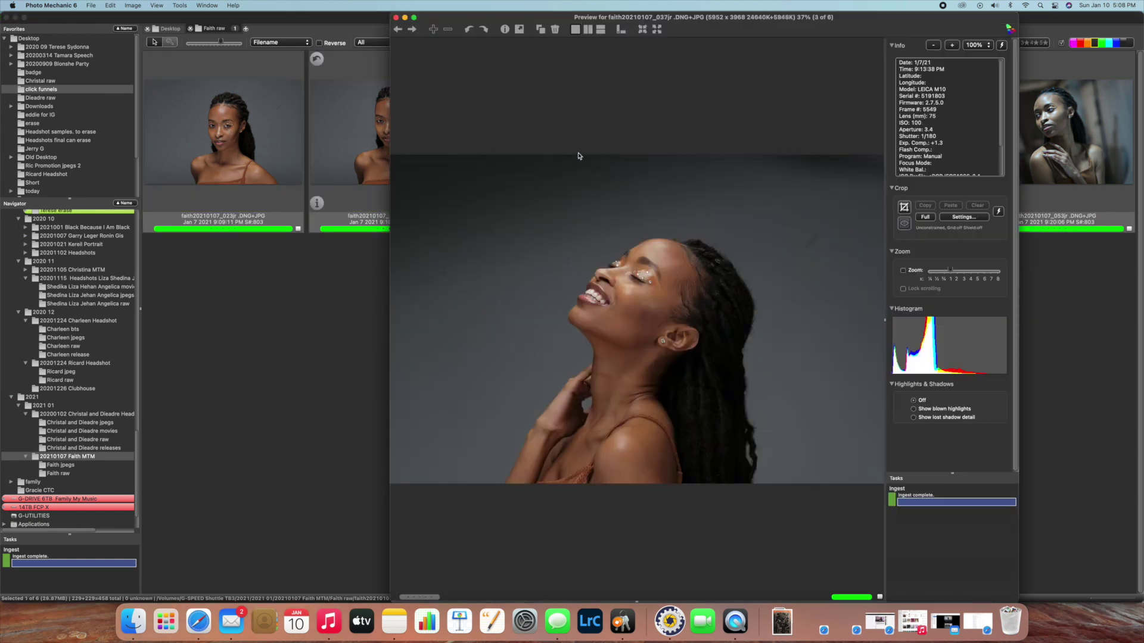
click(397, 18)
- Look through the IPTC metadata fields of the second photo down to the contact info, and leave them without saving
click(317, 203)
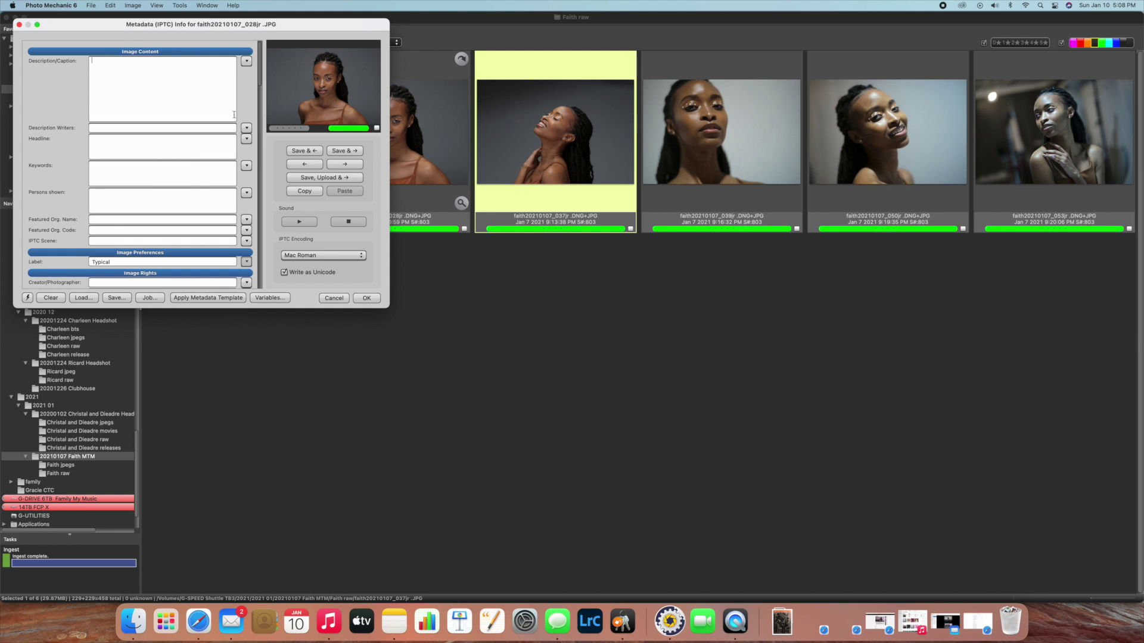
drag(260, 76, 258, 223)
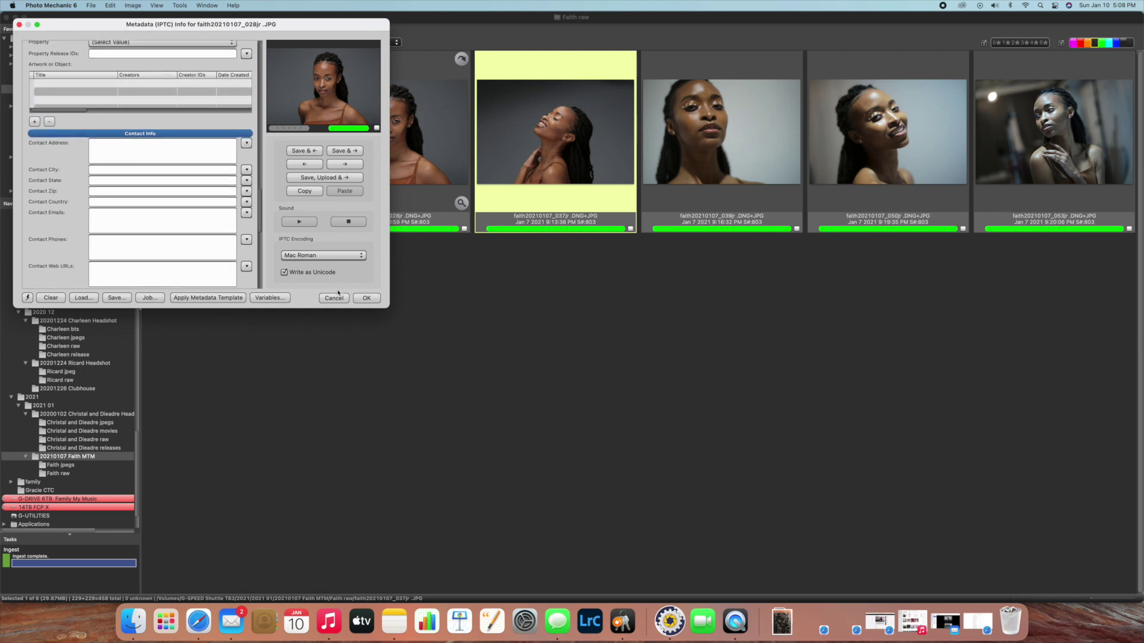
click(335, 298)
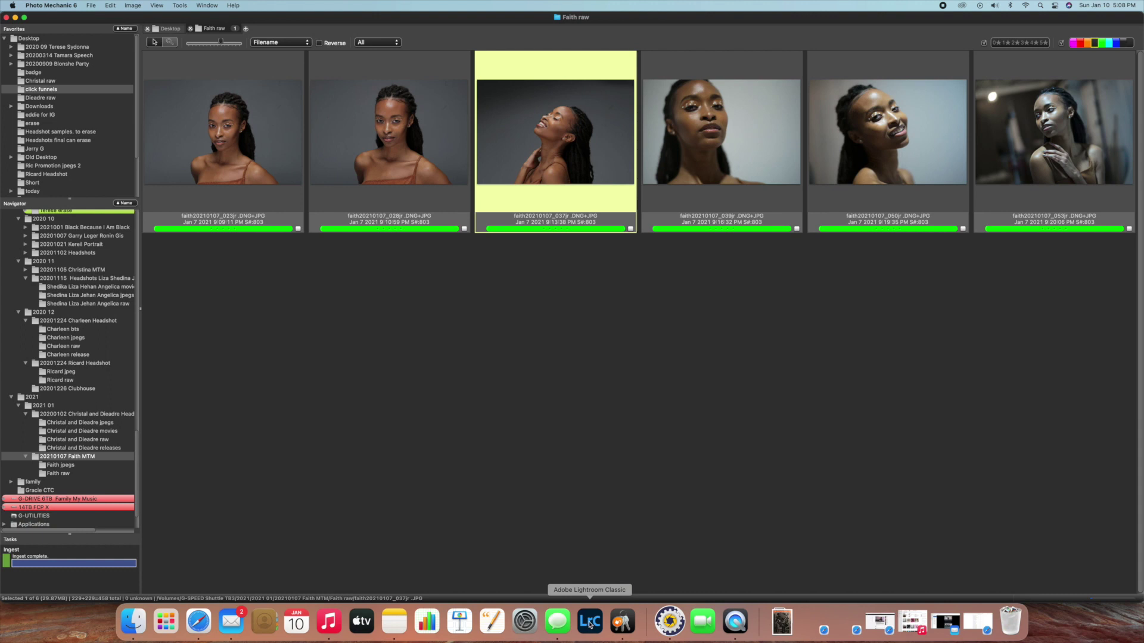
- Launch Lightroom Classic and return to the Photo Mechanic contact sheet with all photos deselected
click(590, 622)
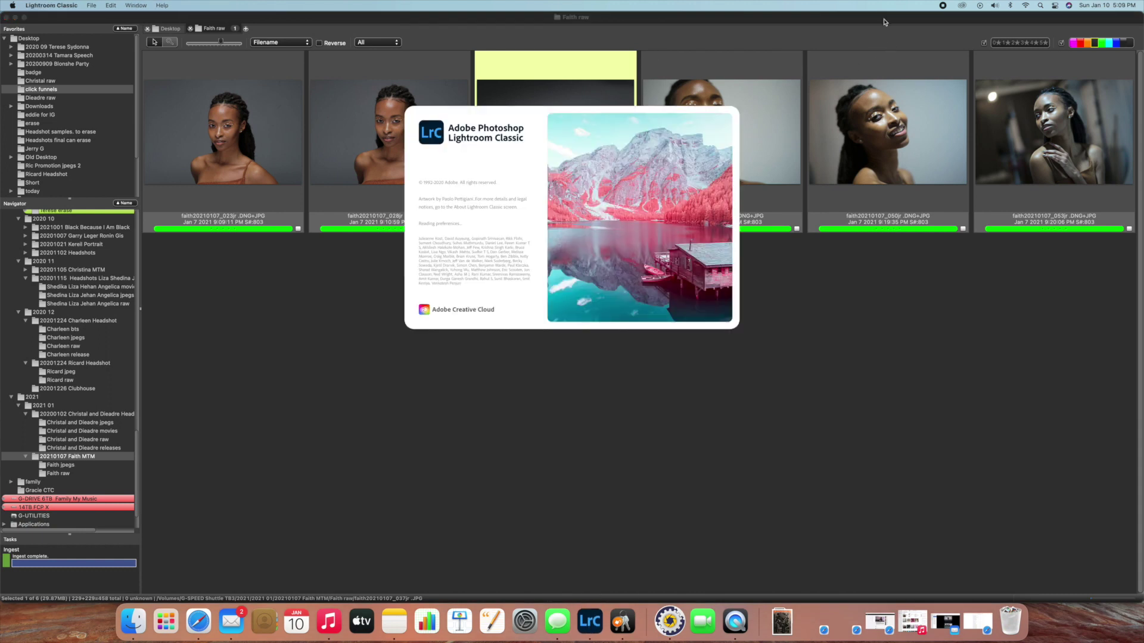
drag(885, 22, 746, 5)
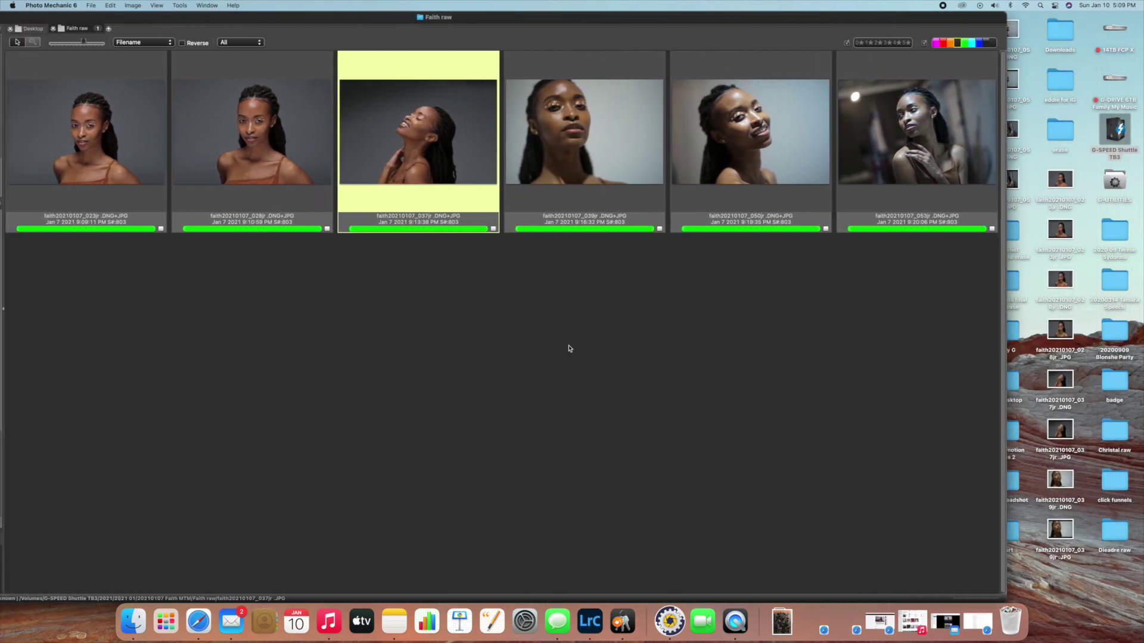
key(super+a)
key(super+d)
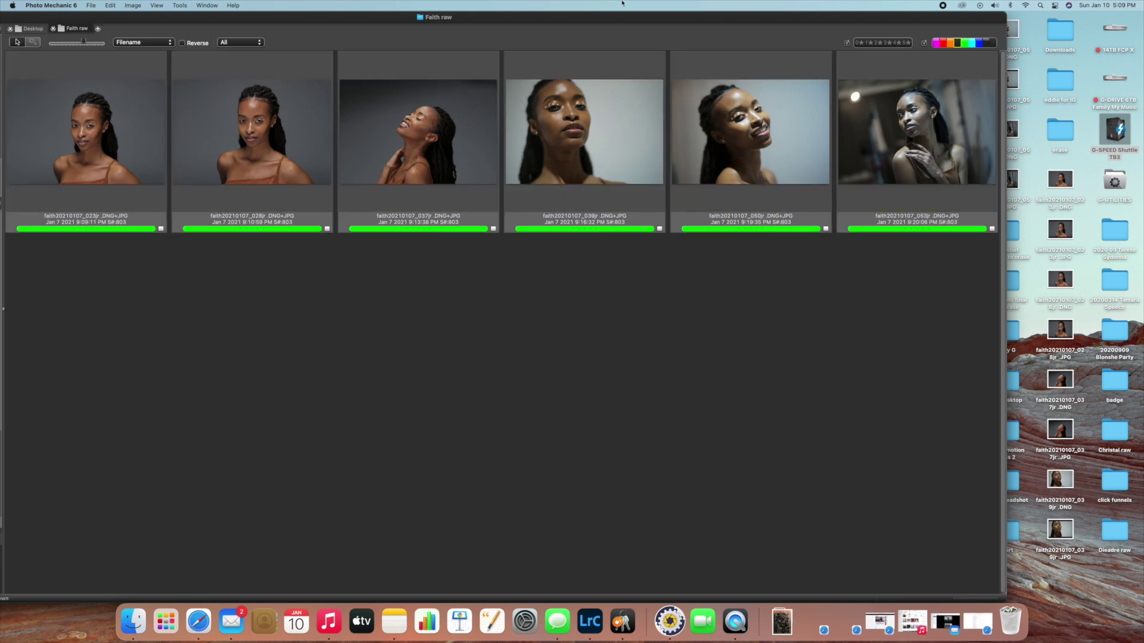
drag(622, 22, 747, 20)
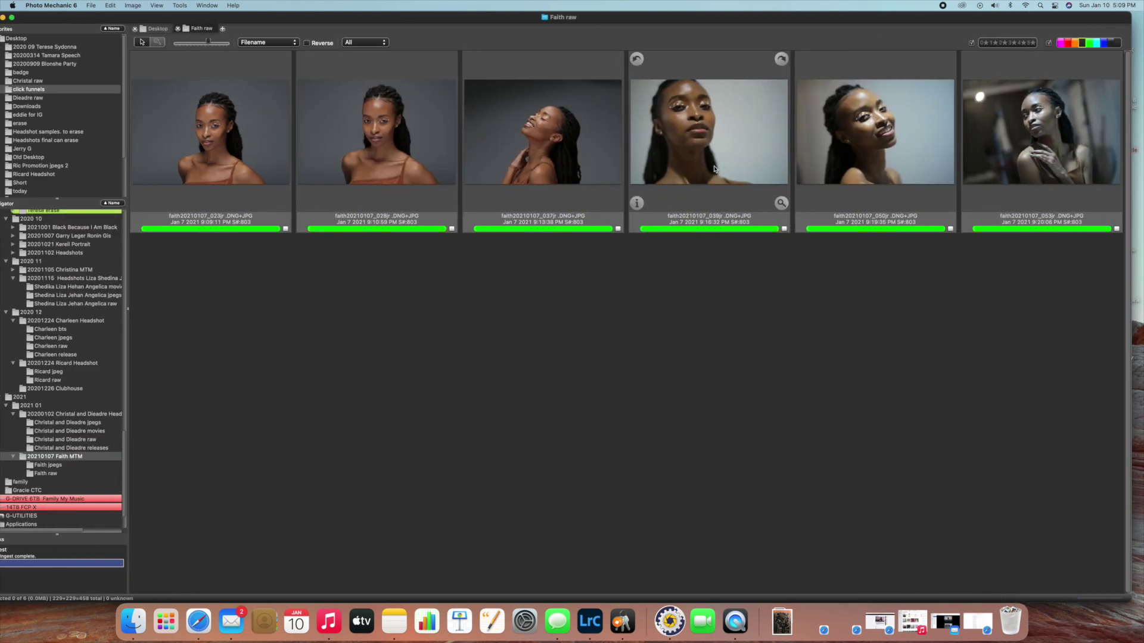
- Assign the yellow color class to the first, fourth and fifth photos in the contact sheet
click(220, 143)
key(4)
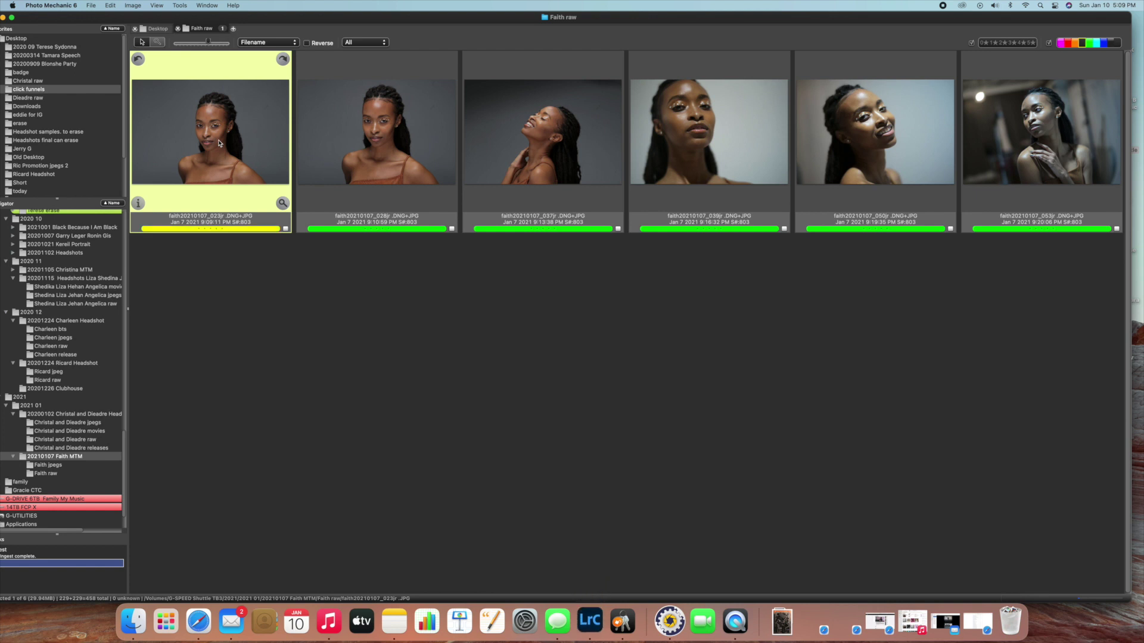
click(548, 164)
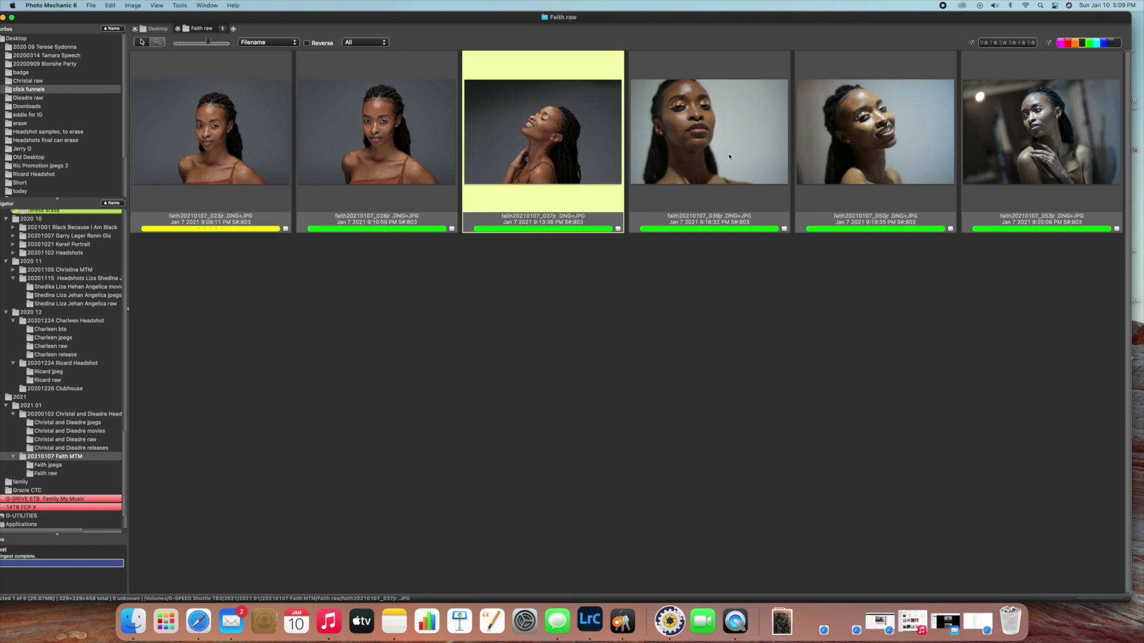
click(838, 154)
click(729, 153)
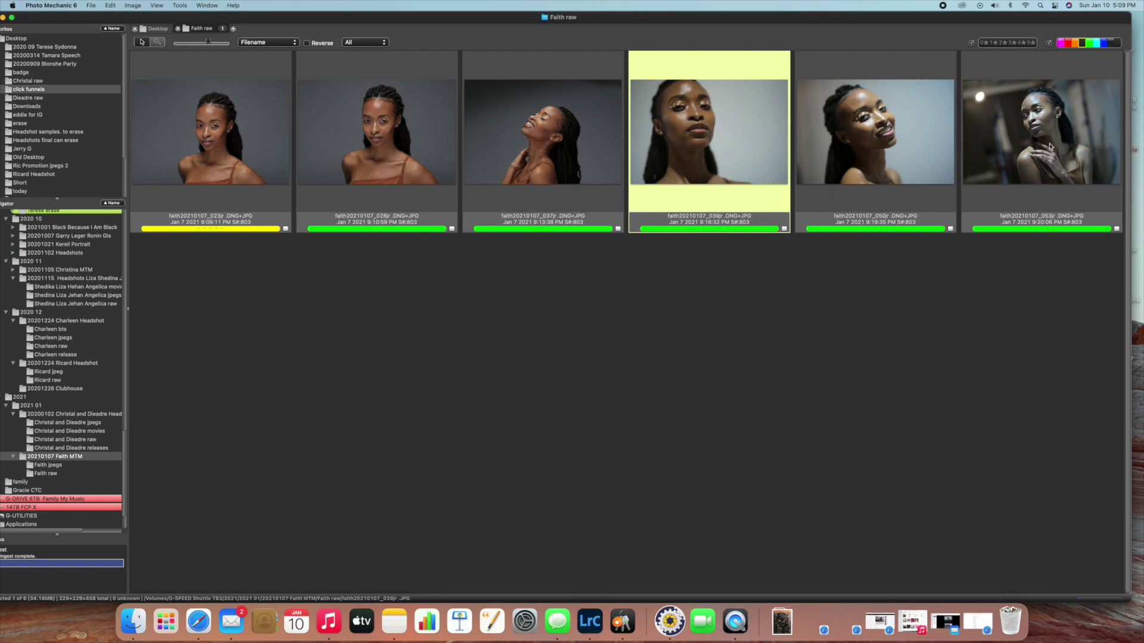
click(1036, 160)
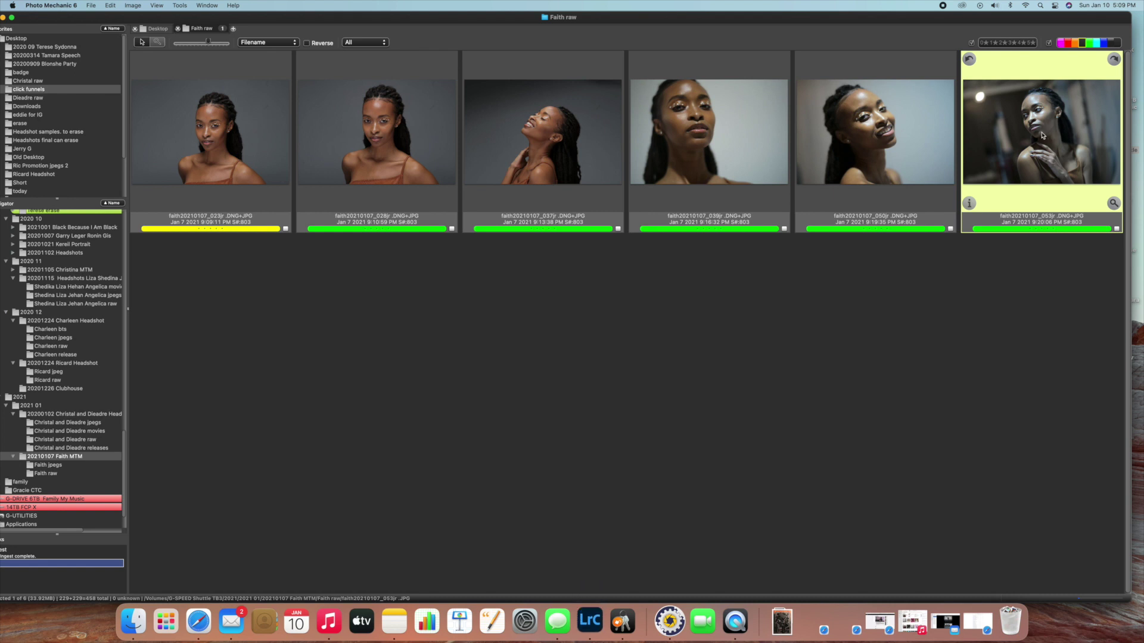
click(915, 136)
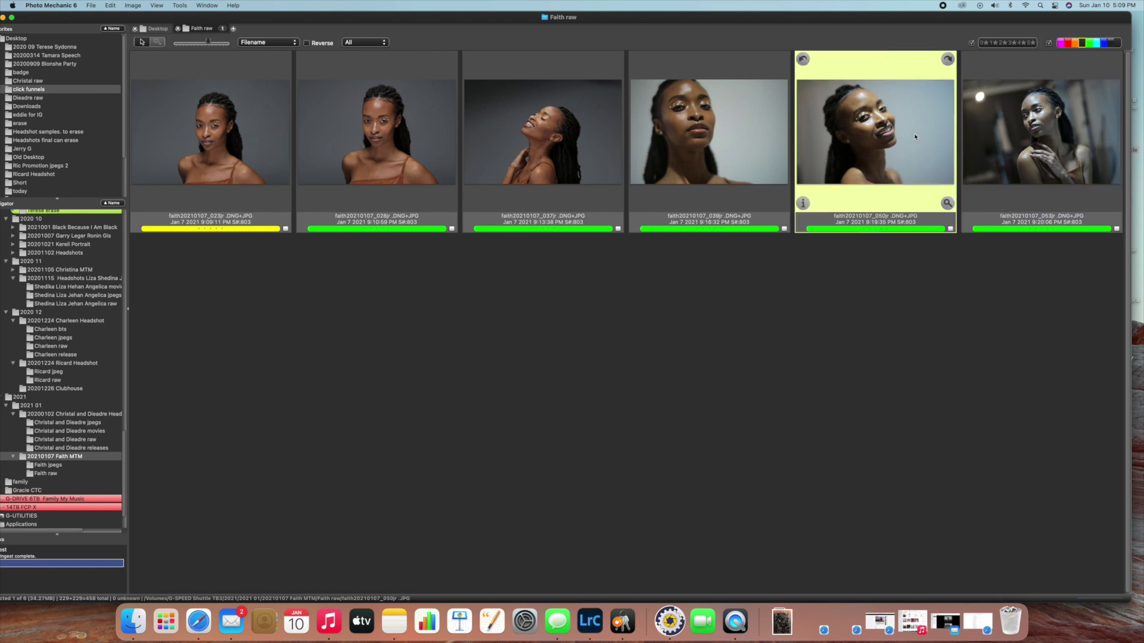
click(748, 132)
key(3)
click(830, 140)
key(3)
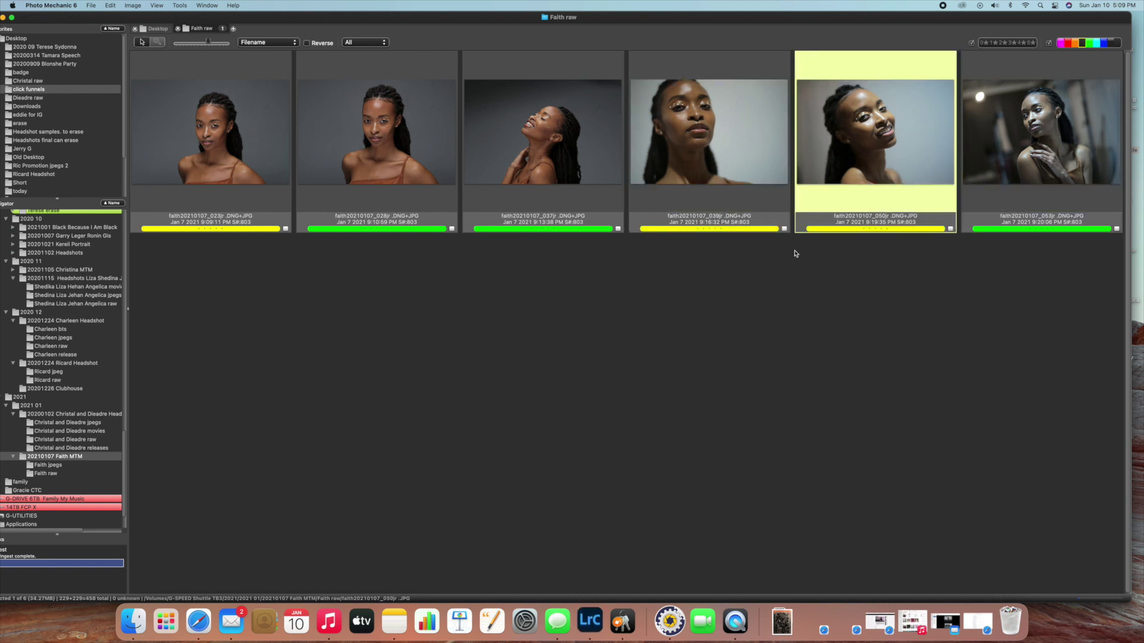
- Refresh the color class filter to show only the photos still marked green, and select them all
click(794, 250)
click(1082, 43)
click(1089, 43)
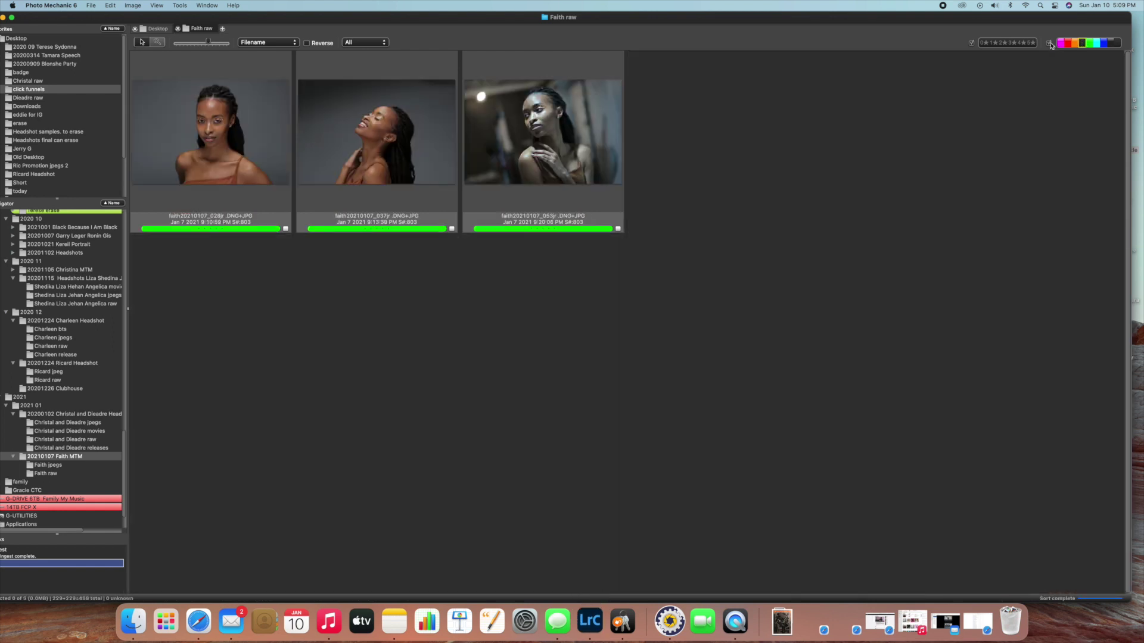
key(super+a)
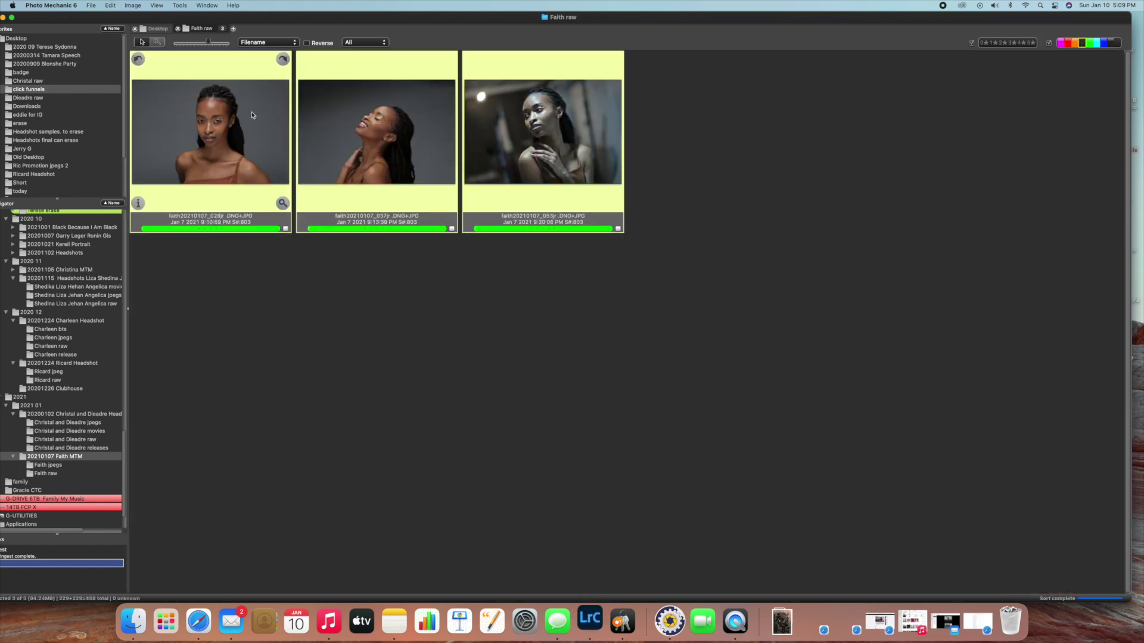
- Skip the catalog backup in Lightroom Classic this time, and bring the Photo Mechanic contact sheet back in full screen
drag(783, 18, 477, 3)
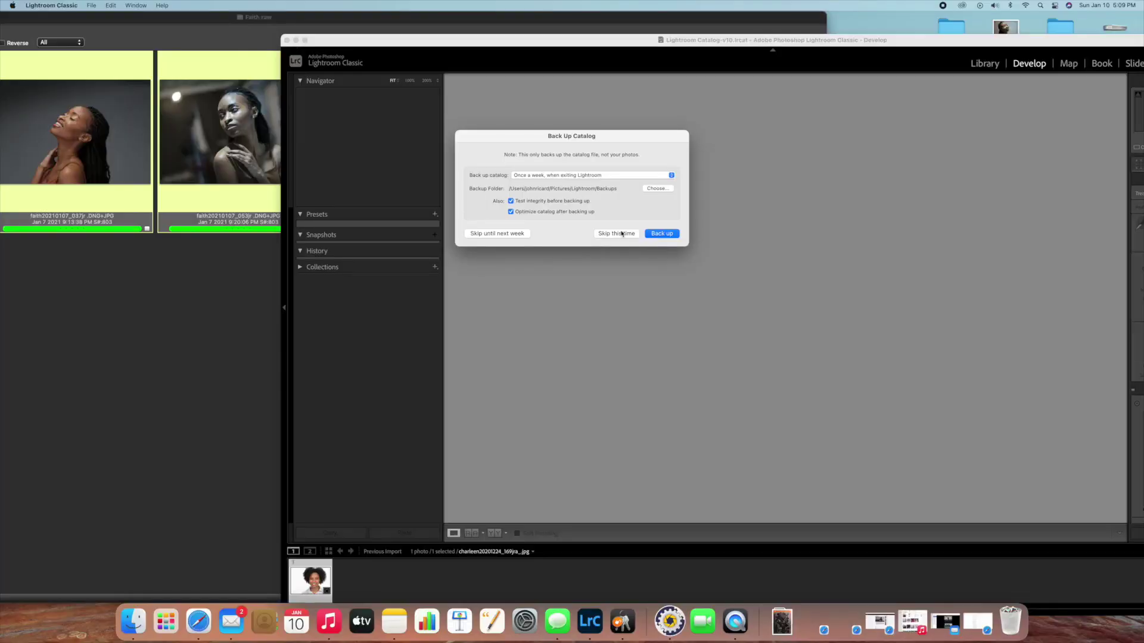
click(622, 233)
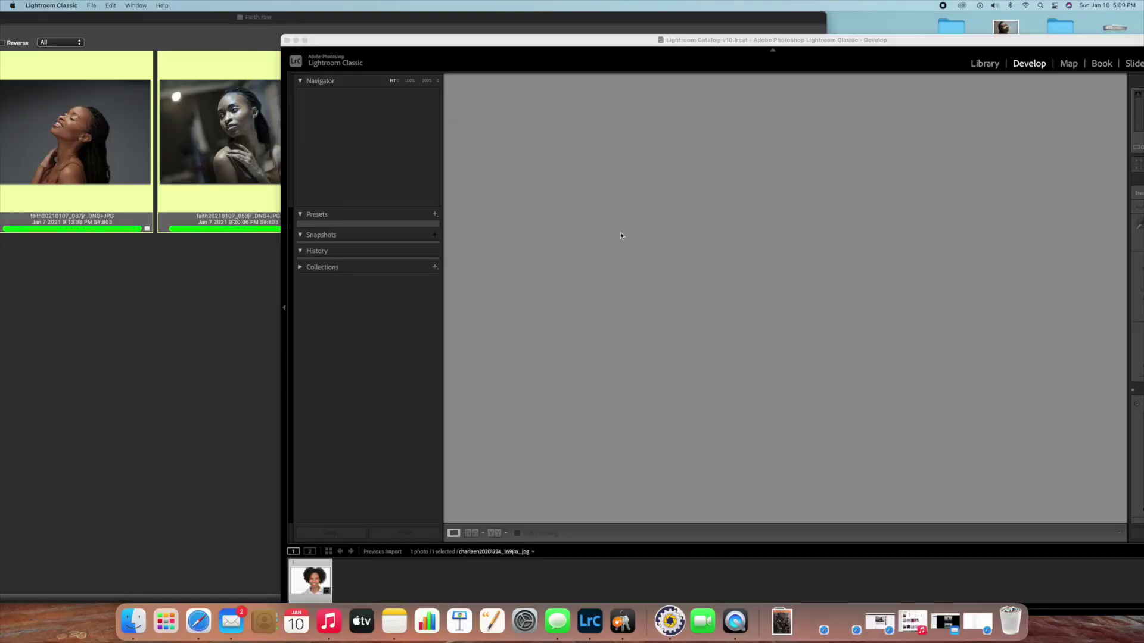
double_click(375, 18)
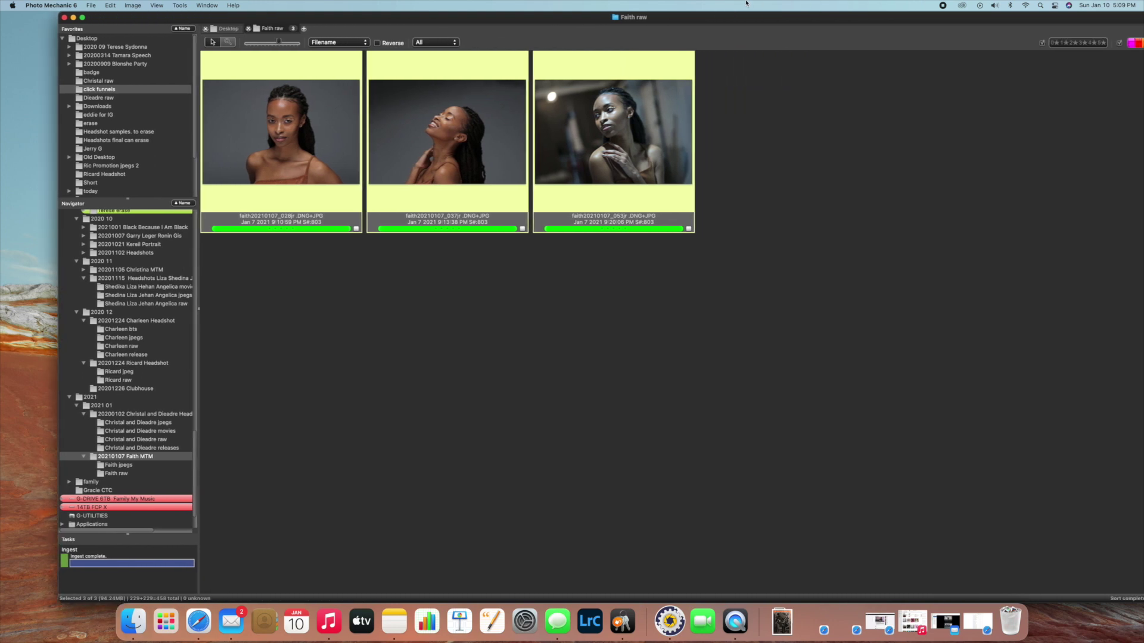
click(82, 18)
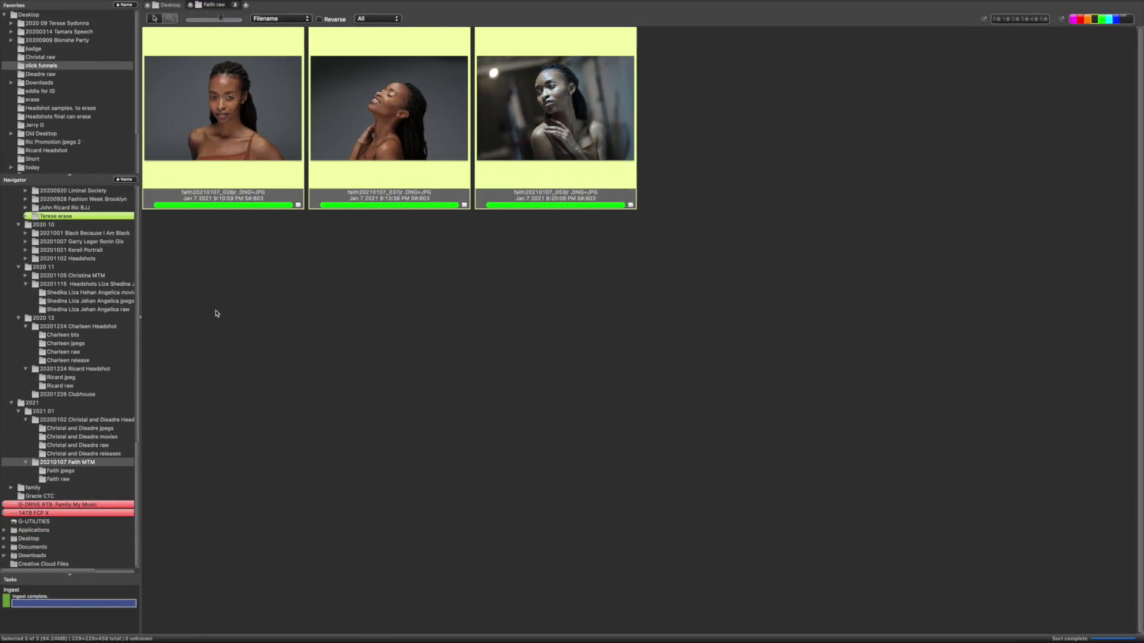
- Examine the drives in the folder tree and the year folders on G-SPEED Shuttle TB3
scroll(36, 256, up, 15)
scroll(34, 262, up, 20)
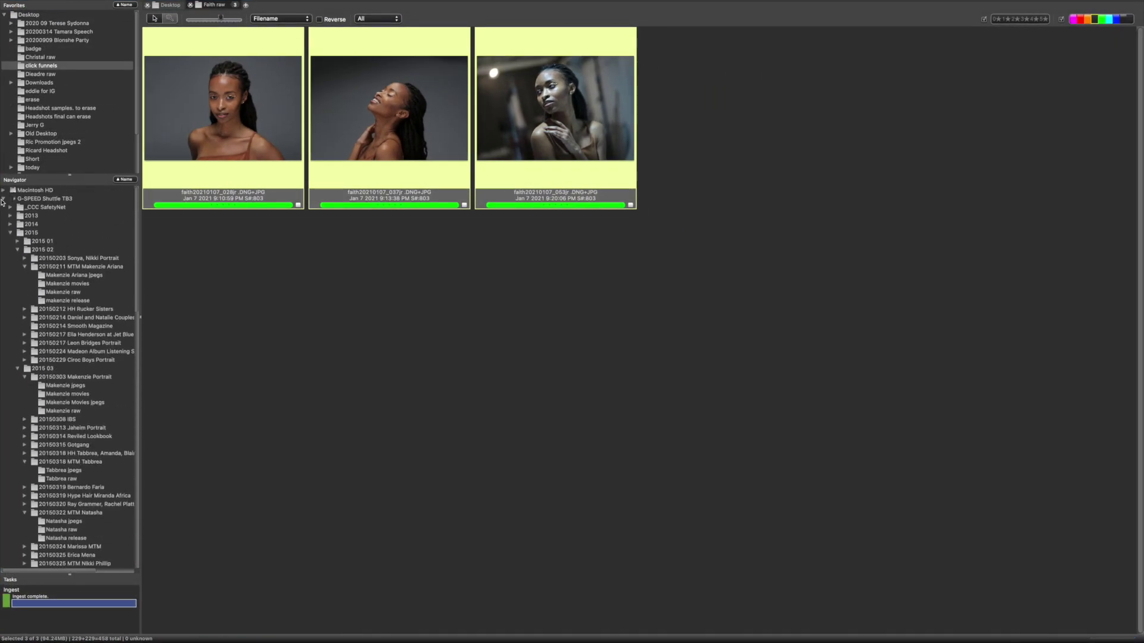
click(26, 200)
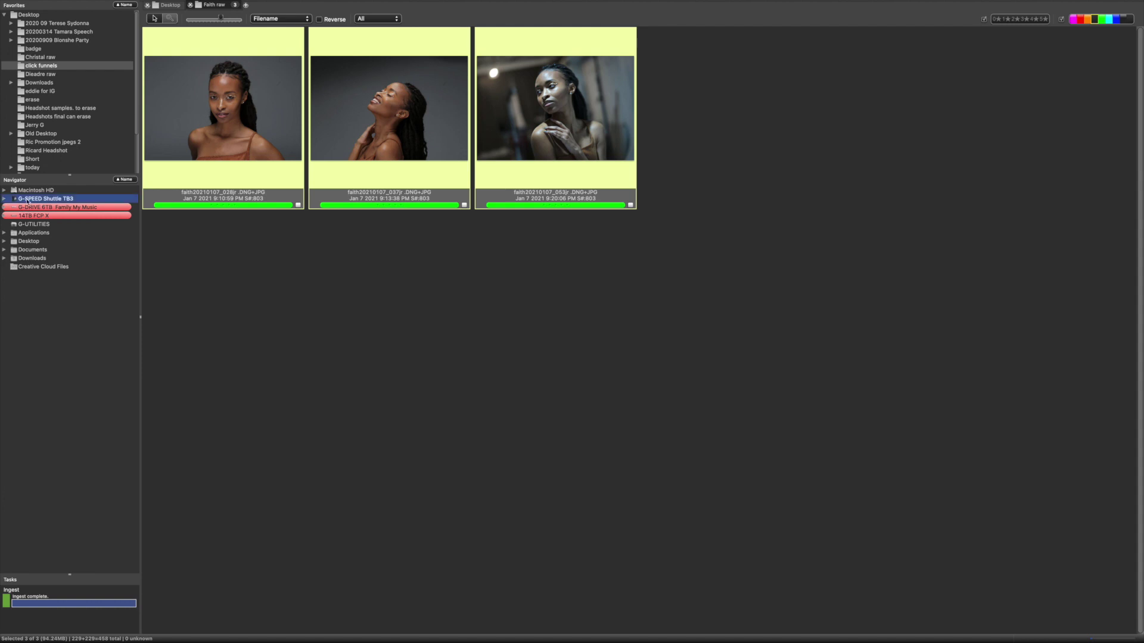
click(5, 199)
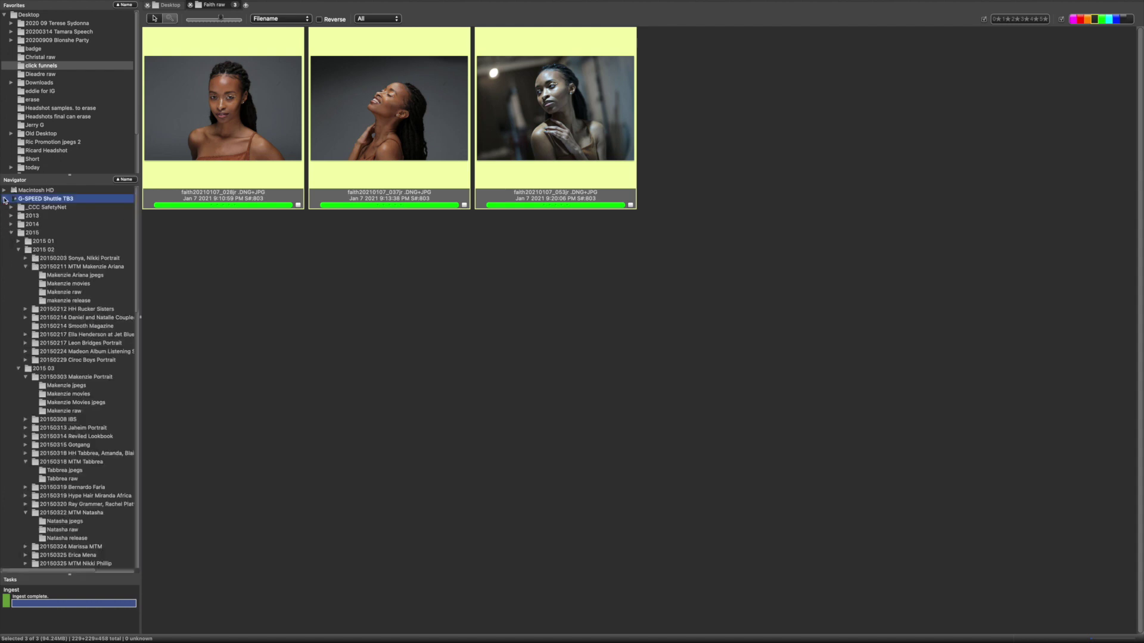
- Collapse the expanded 2015 and 2020 year folders on G-SPEED Shuttle TB3
click(18, 247)
click(14, 235)
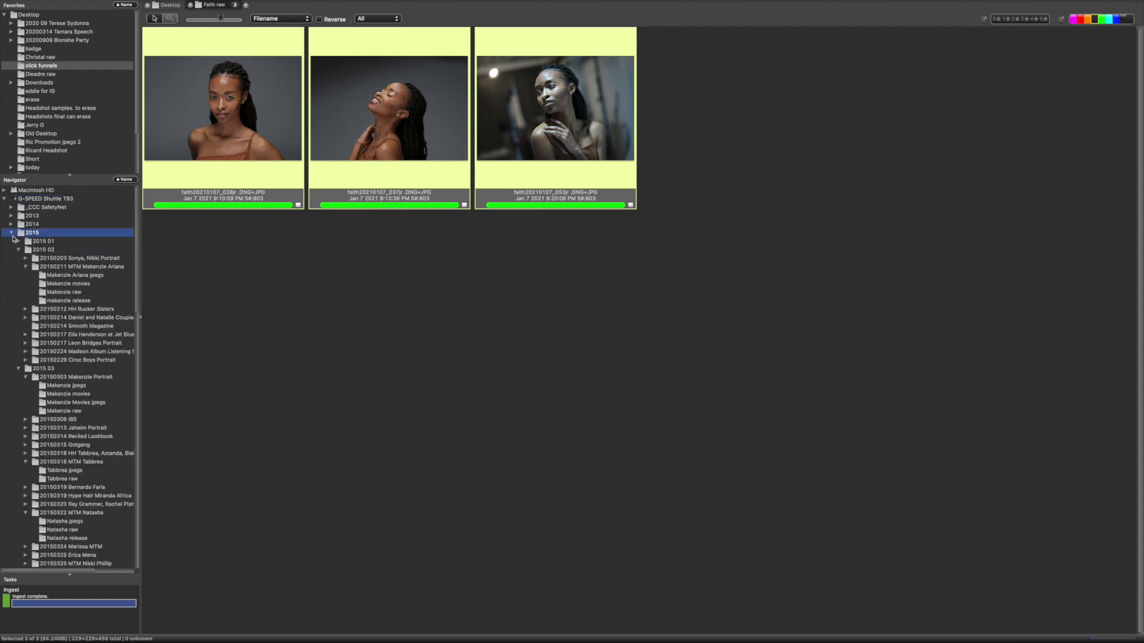
click(12, 234)
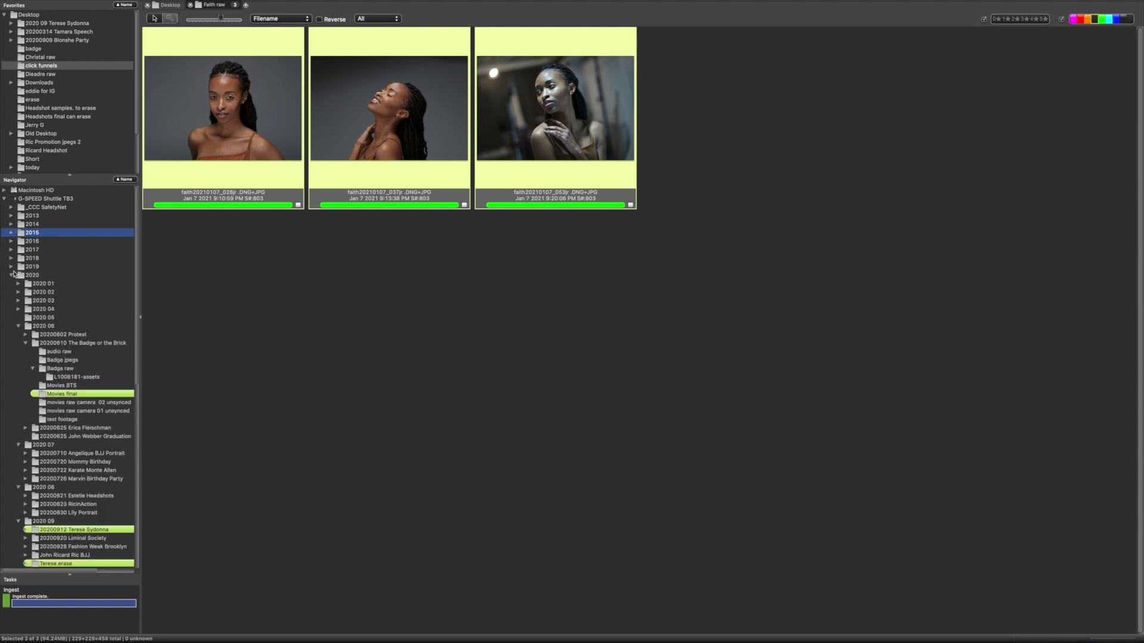
click(12, 274)
click(11, 284)
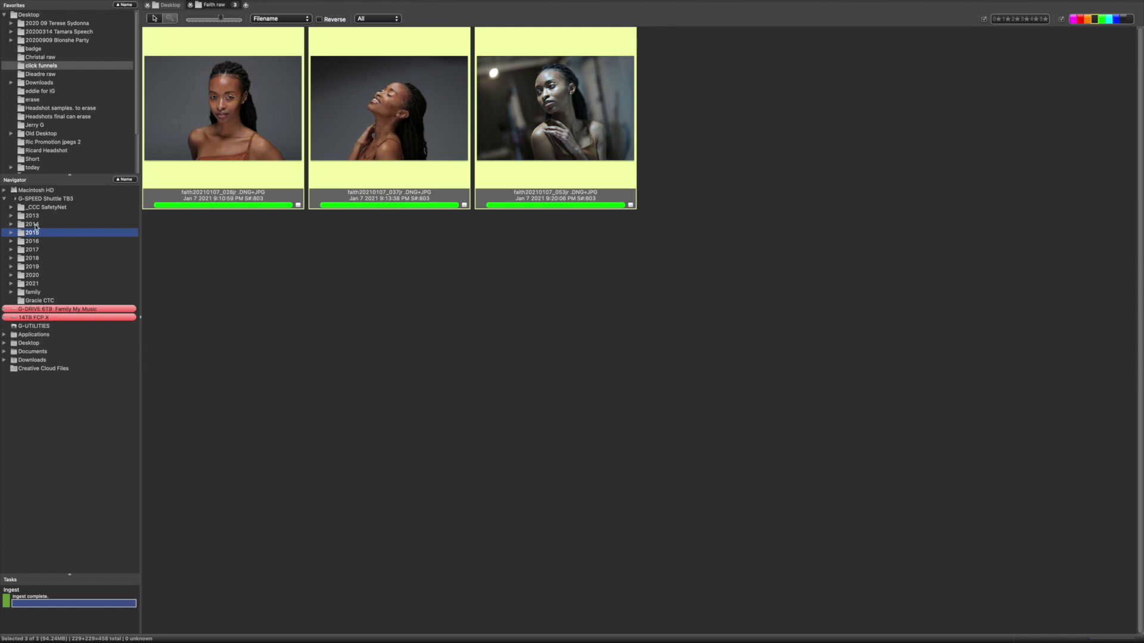
- Expand the 2018 and 2018 04 folders and examine the subfolders of the 20180409 and 20180419 shoots
click(12, 259)
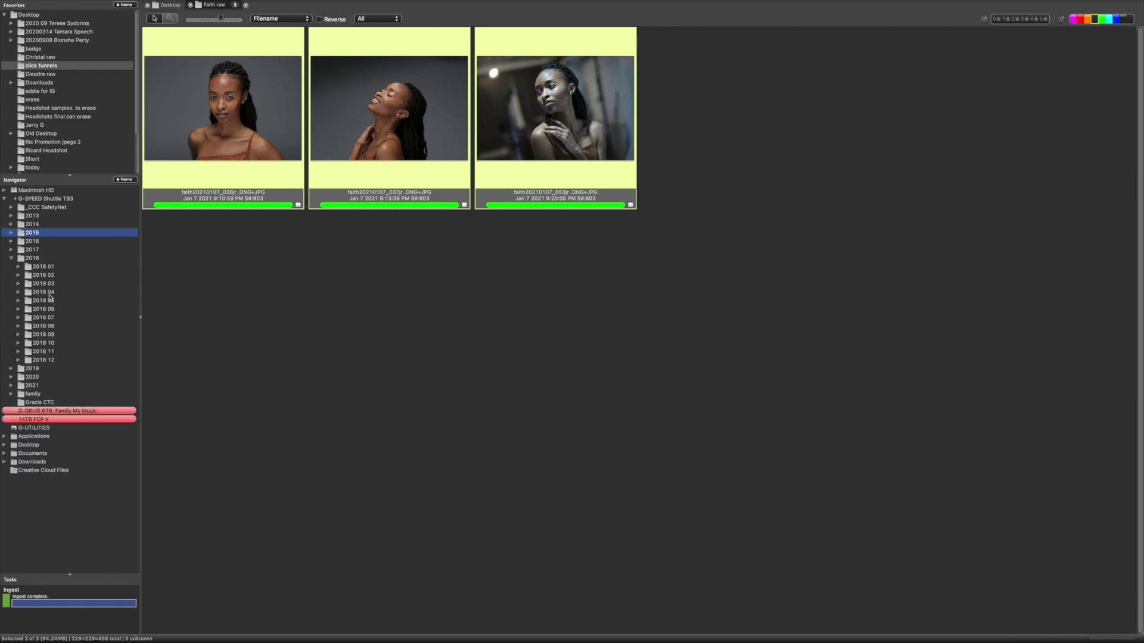
click(18, 293)
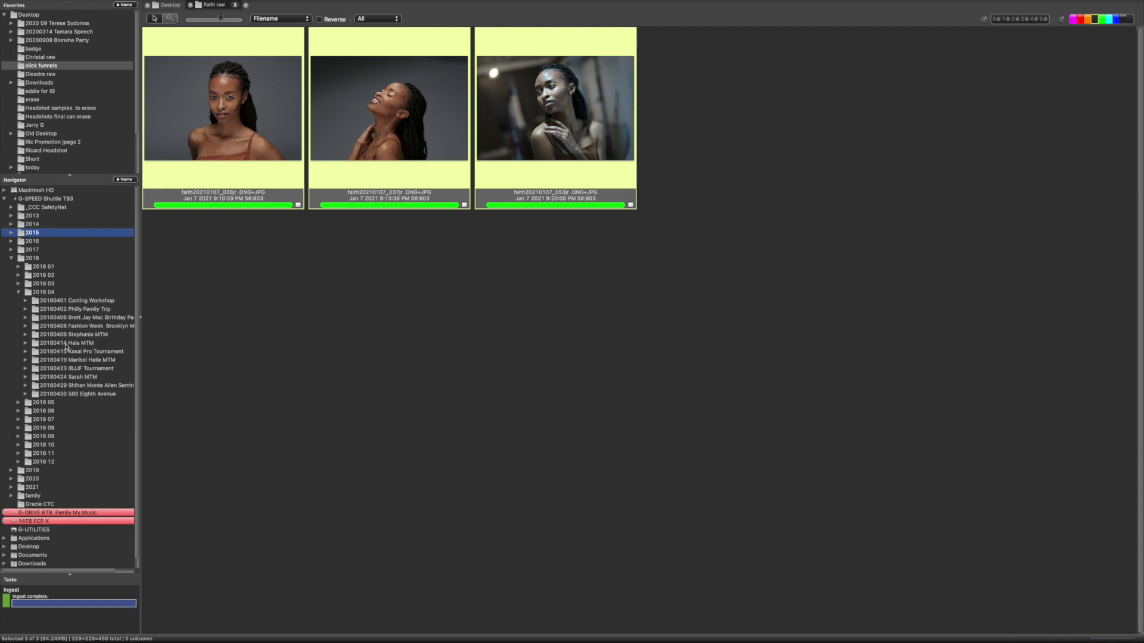
click(25, 335)
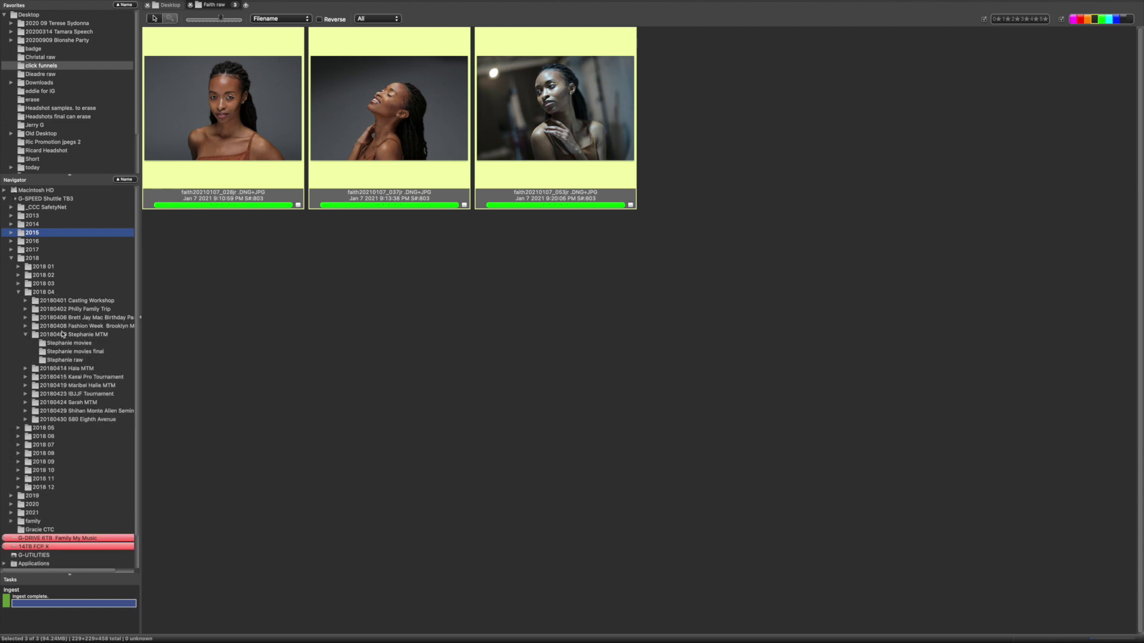
click(102, 335)
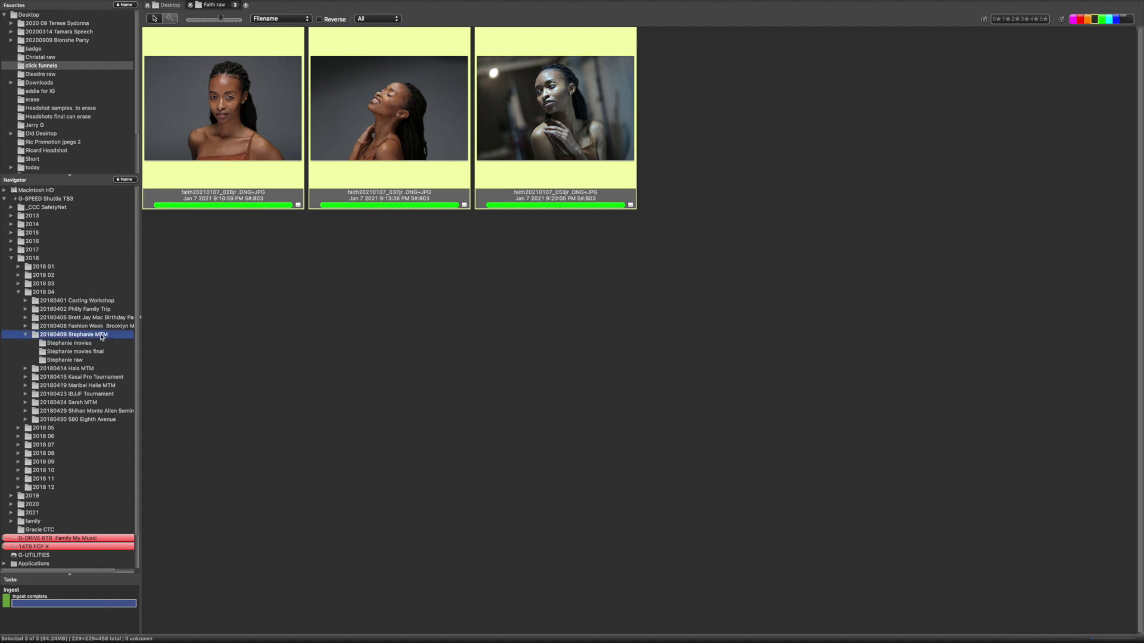
click(26, 335)
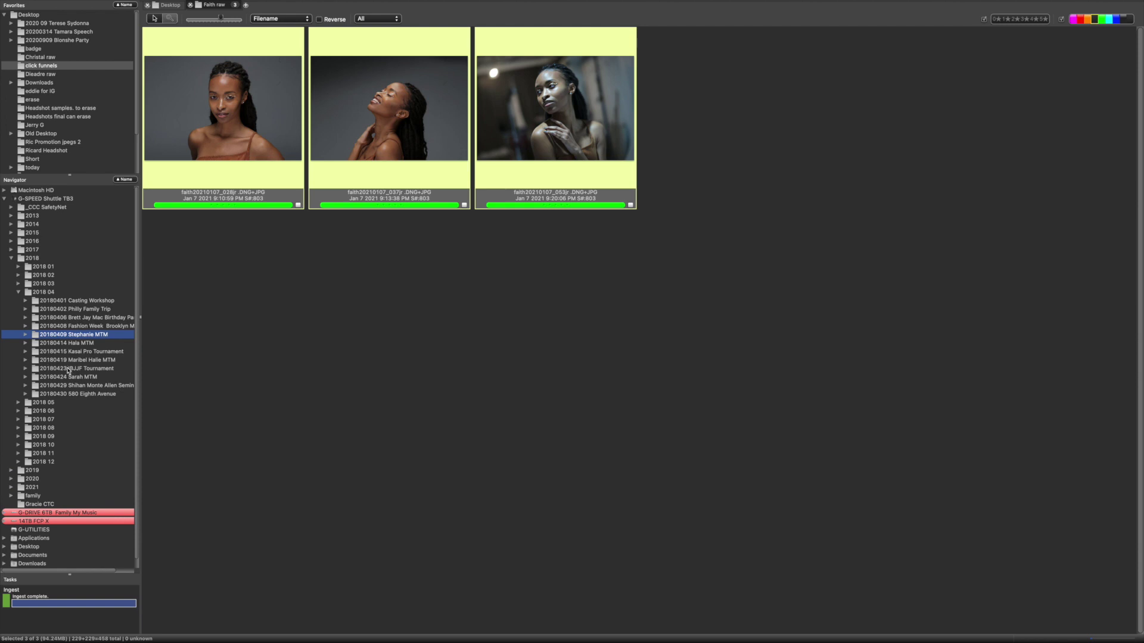
click(25, 360)
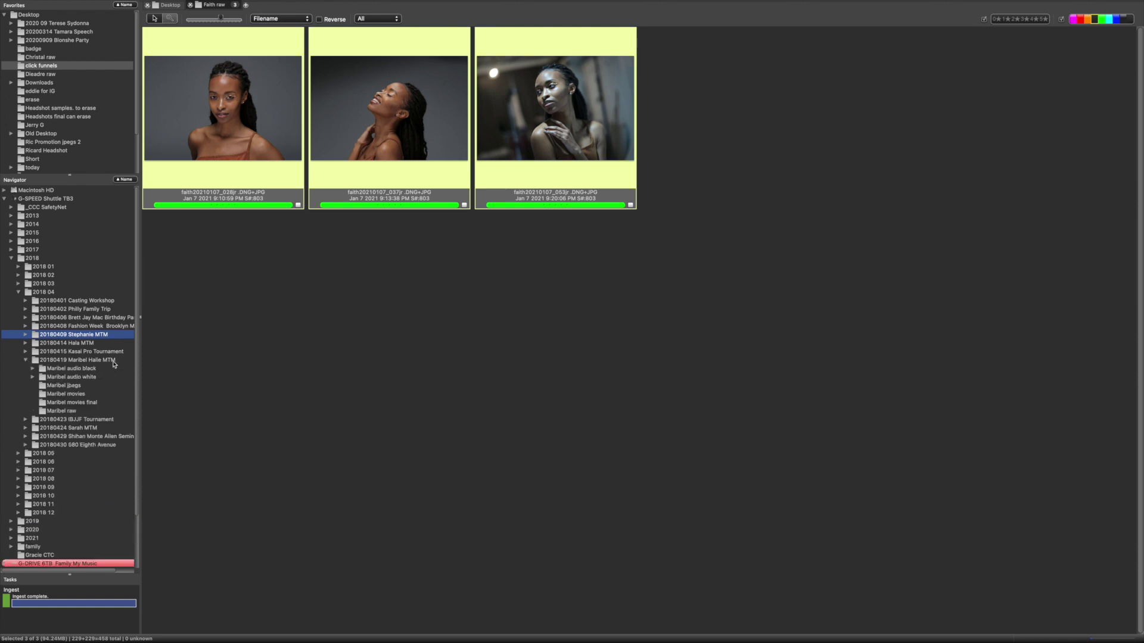
- Open the jpegs folder of the 20180419 shoot in a contact sheet and preview both photos at full size
click(71, 387)
click(180, 78)
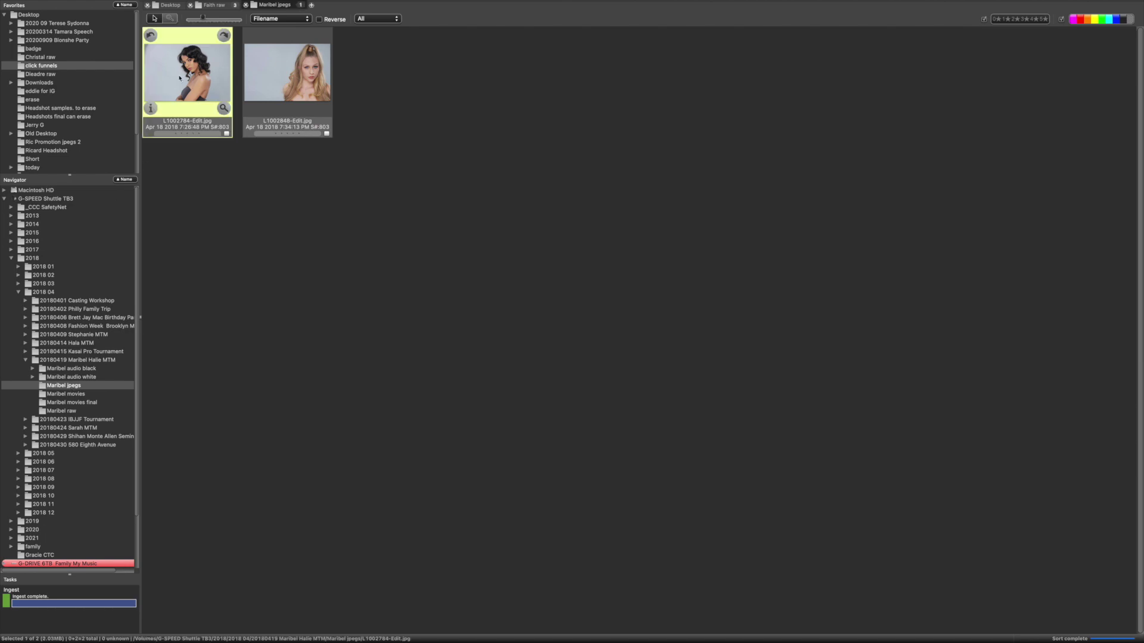
double_click(180, 78)
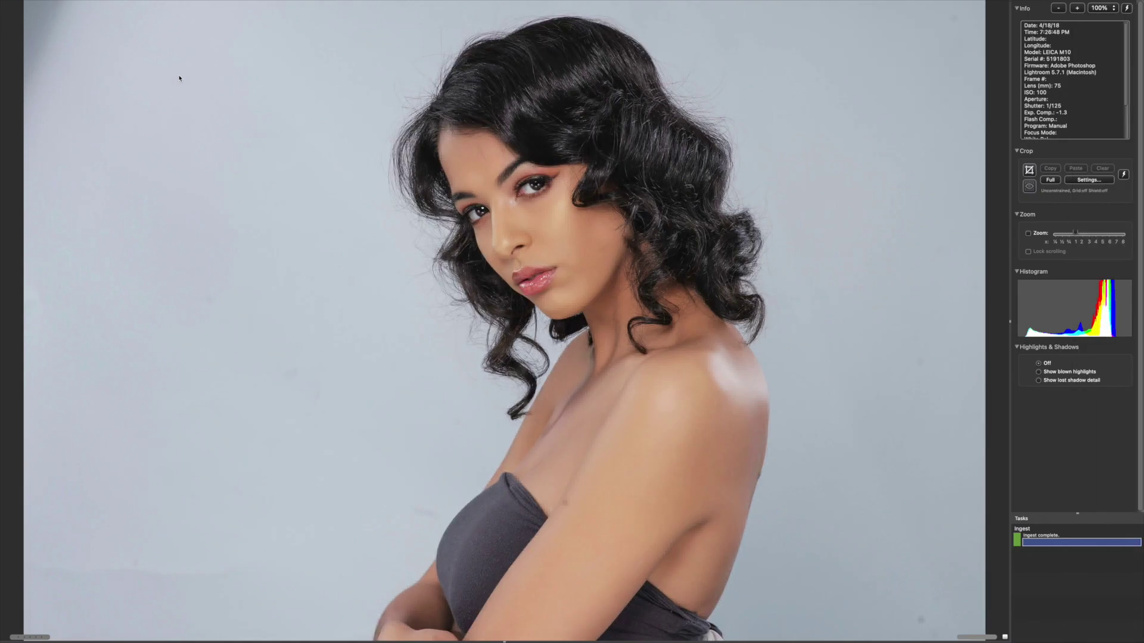
key(Right)
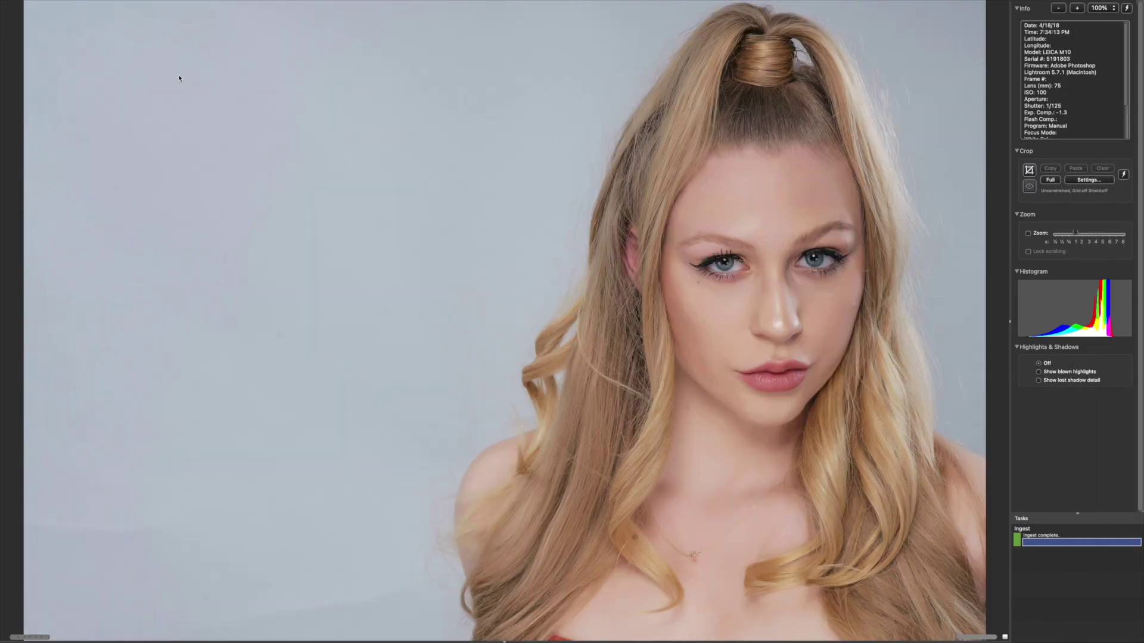
mouse_move(555, 4)
key(Escape)
- Collapse the 20180419 shoot, expand the 20180414 shoot, and copy L1002848-Edit.jpg to the Desktop folder
click(26, 360)
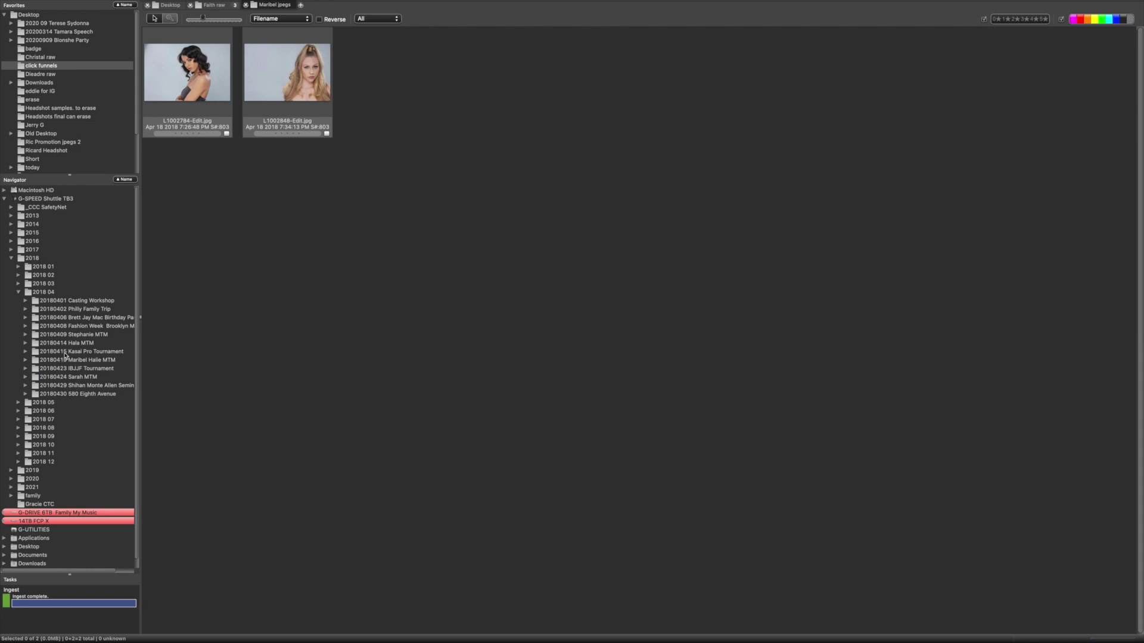
click(25, 344)
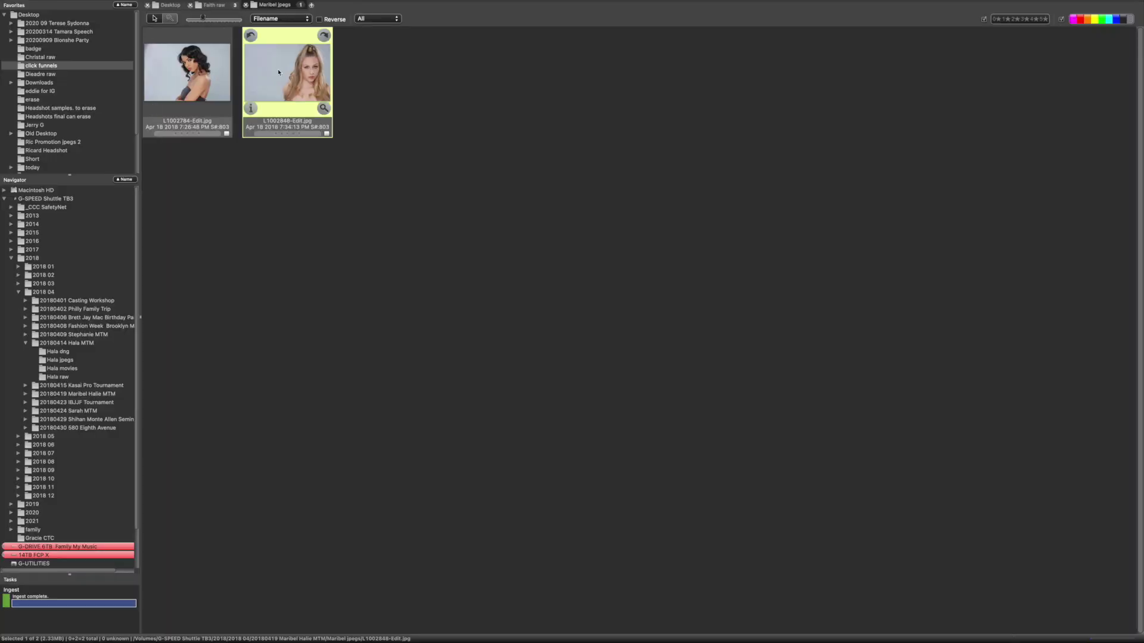
drag(287, 75, 70, 16)
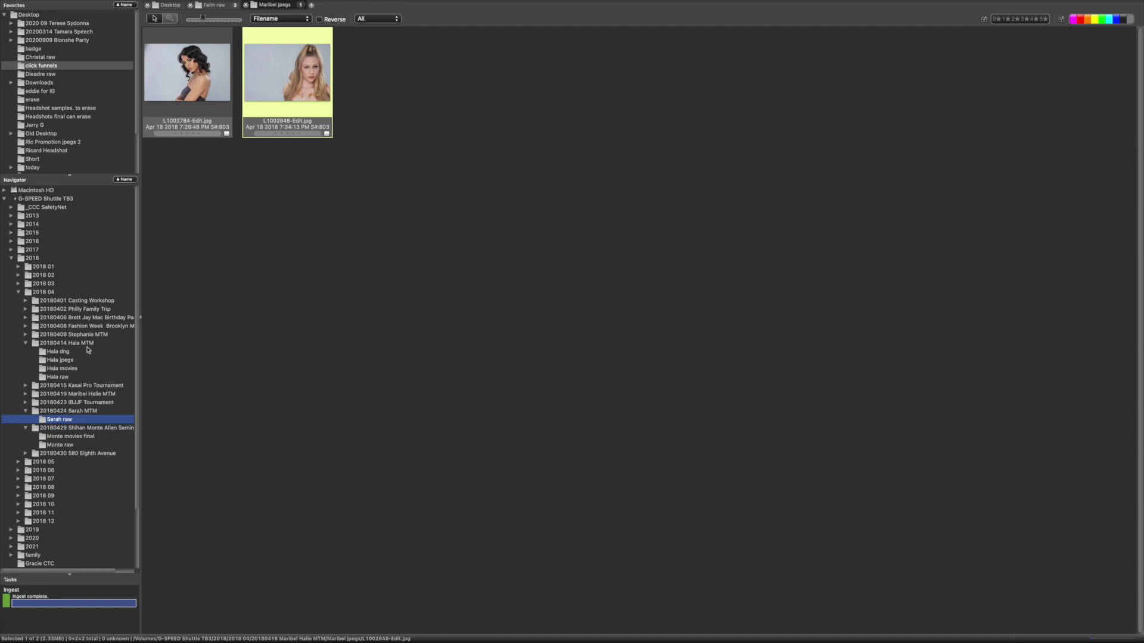
- Open the jpegs folder of the 20180414 shoot and copy L1002008.jpg to the Desktop folder
click(54, 360)
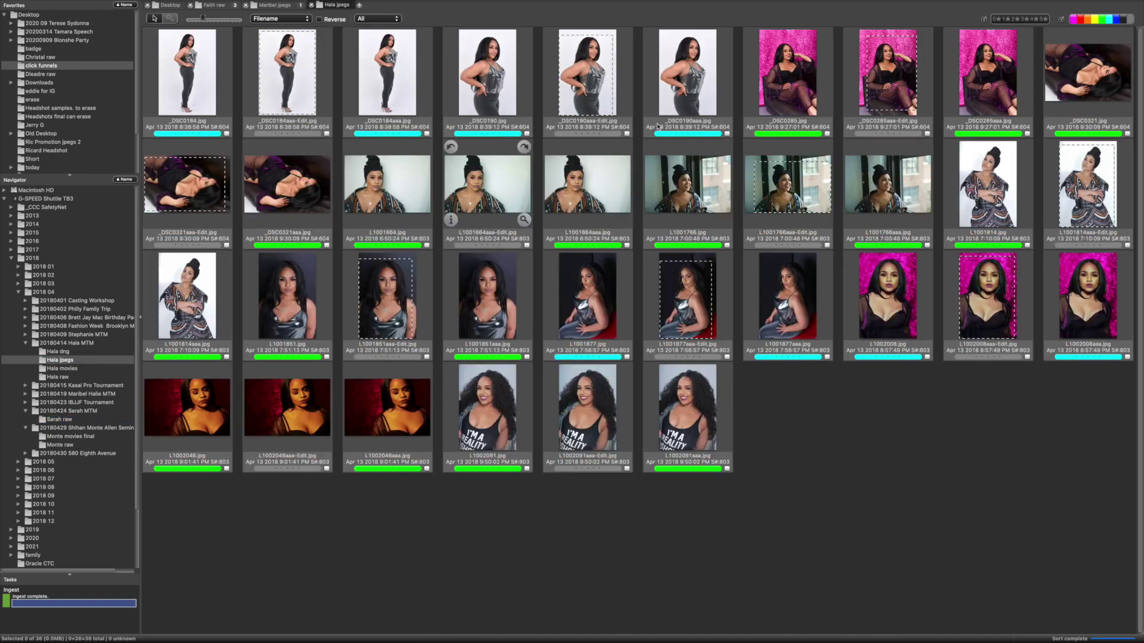
click(888, 312)
drag(891, 292, 78, 19)
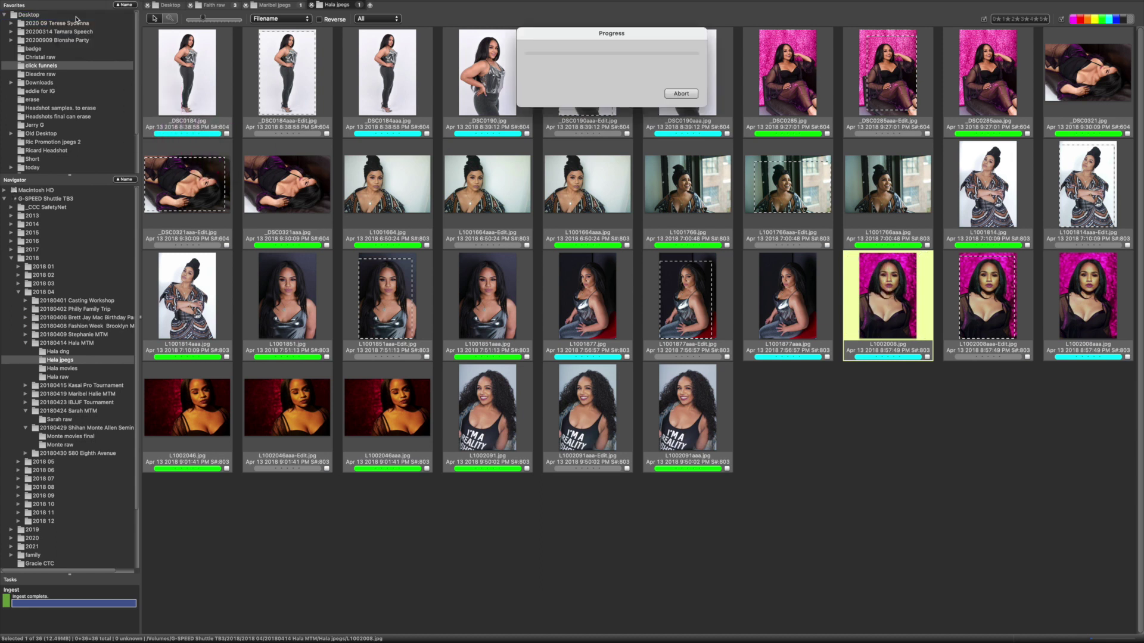
- Delete the six green-class DNG+JPG photos from the Desktop contact sheet, leaving out the two copied JPEGs
click(172, 6)
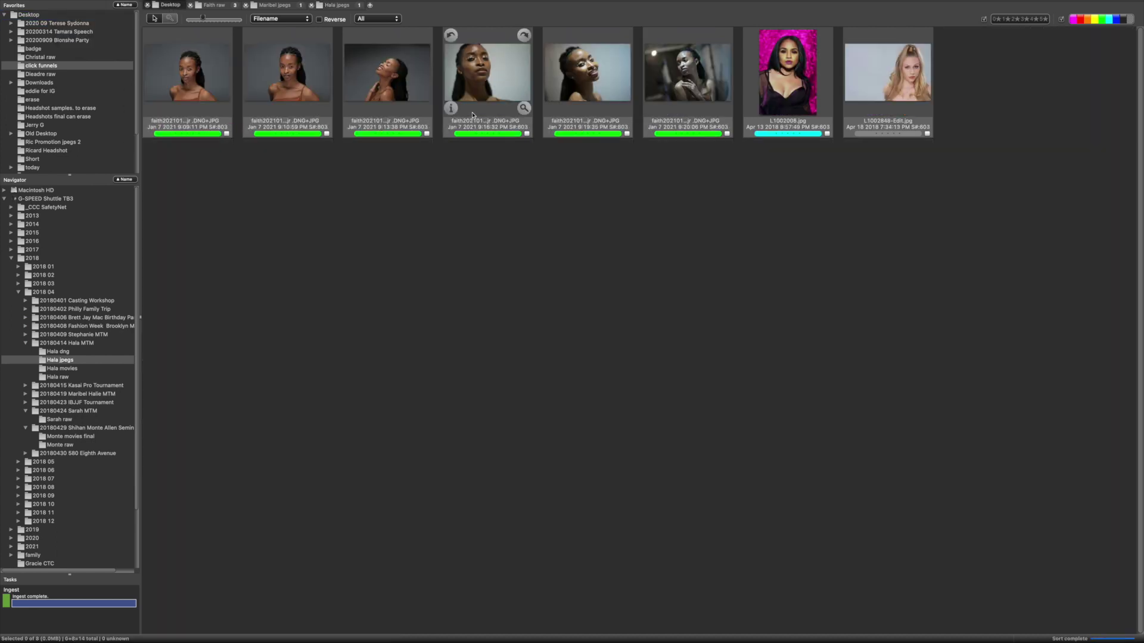
click(813, 78)
click(888, 72)
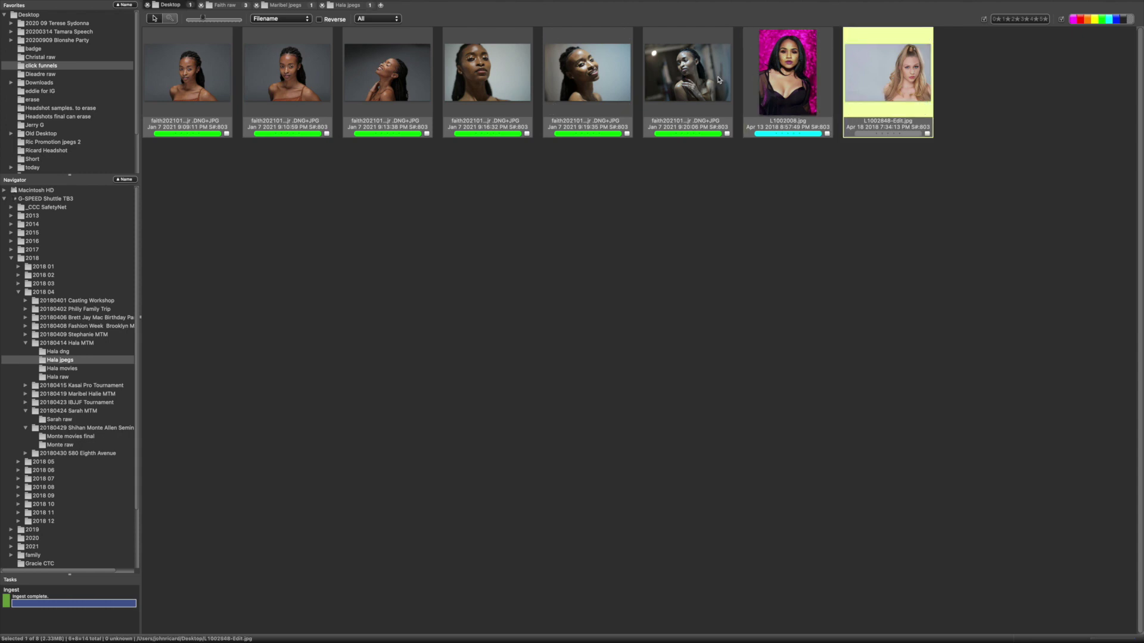
click(703, 76)
shift+click(175, 88)
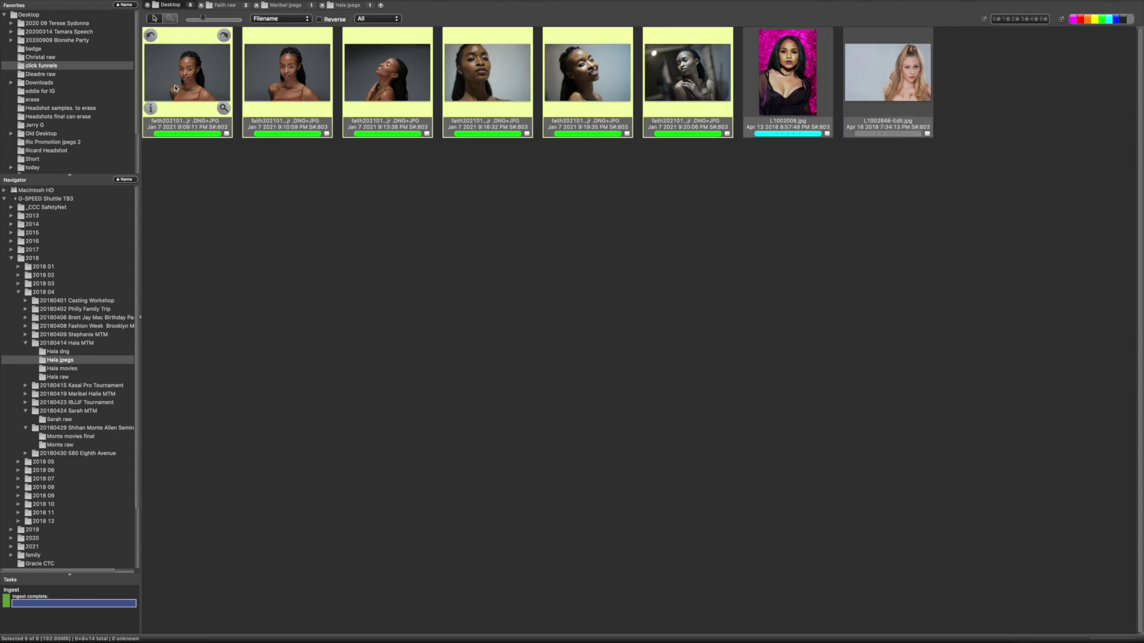
key(super+BackSpace)
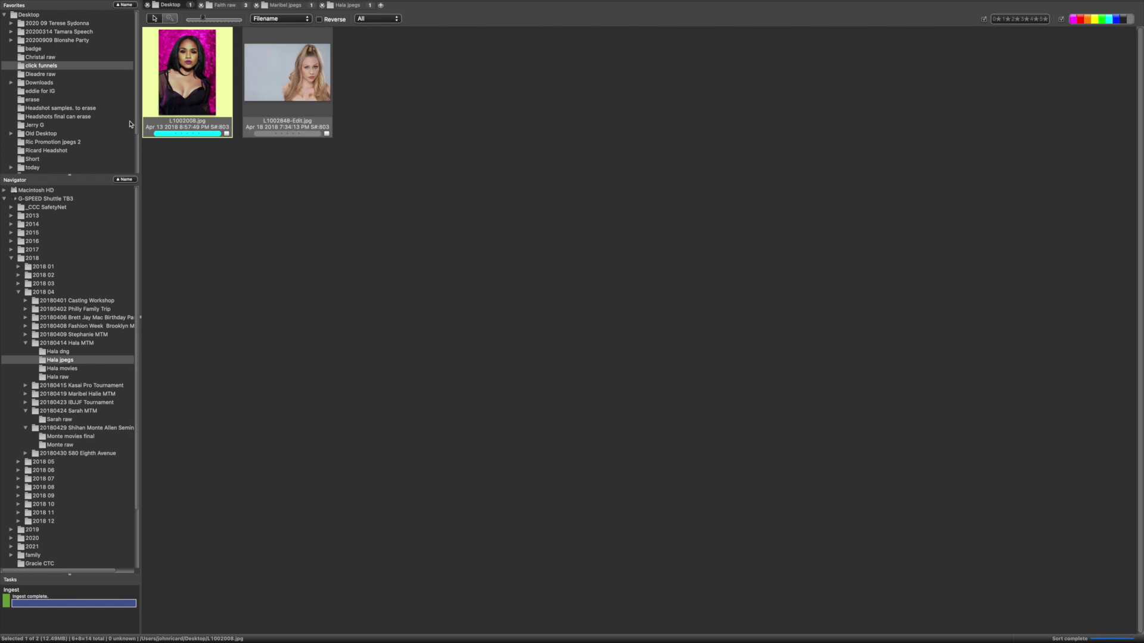
- Create a folder named "Imags for client" inside Desktop and transfer both remaining photos into it
click(298, 83)
click(187, 71)
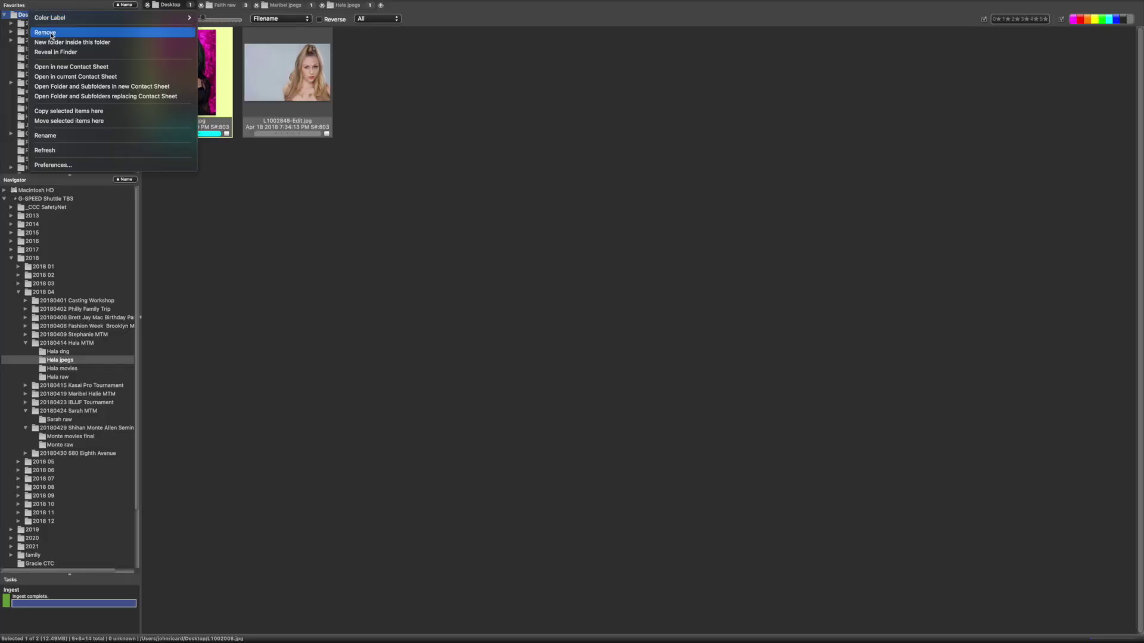
click(52, 41)
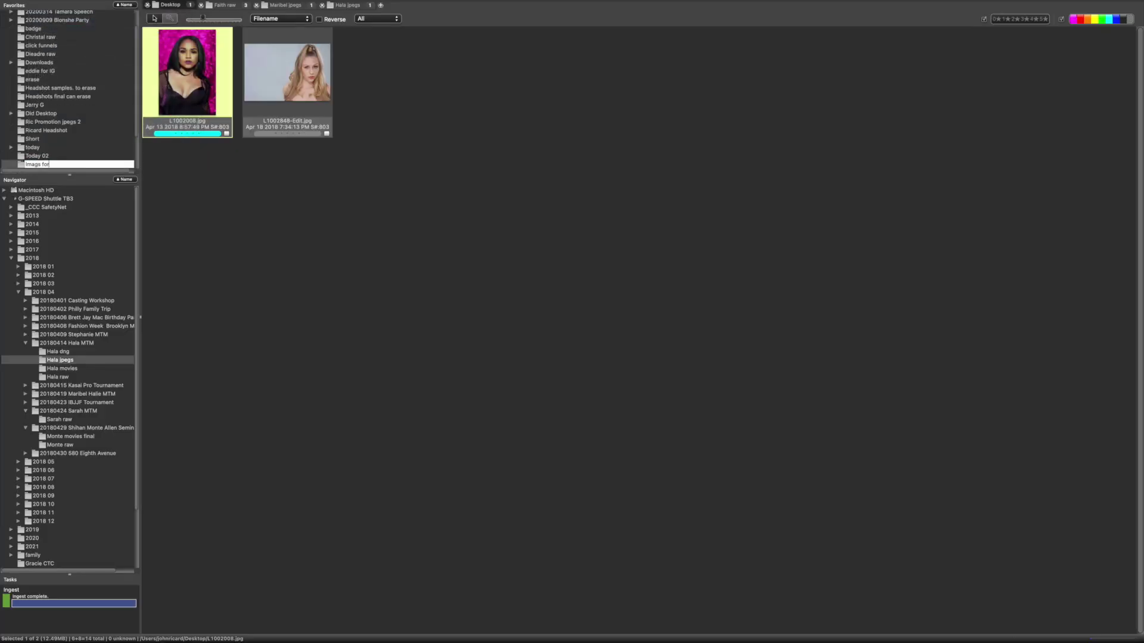
text(Imags for client)
key(Return)
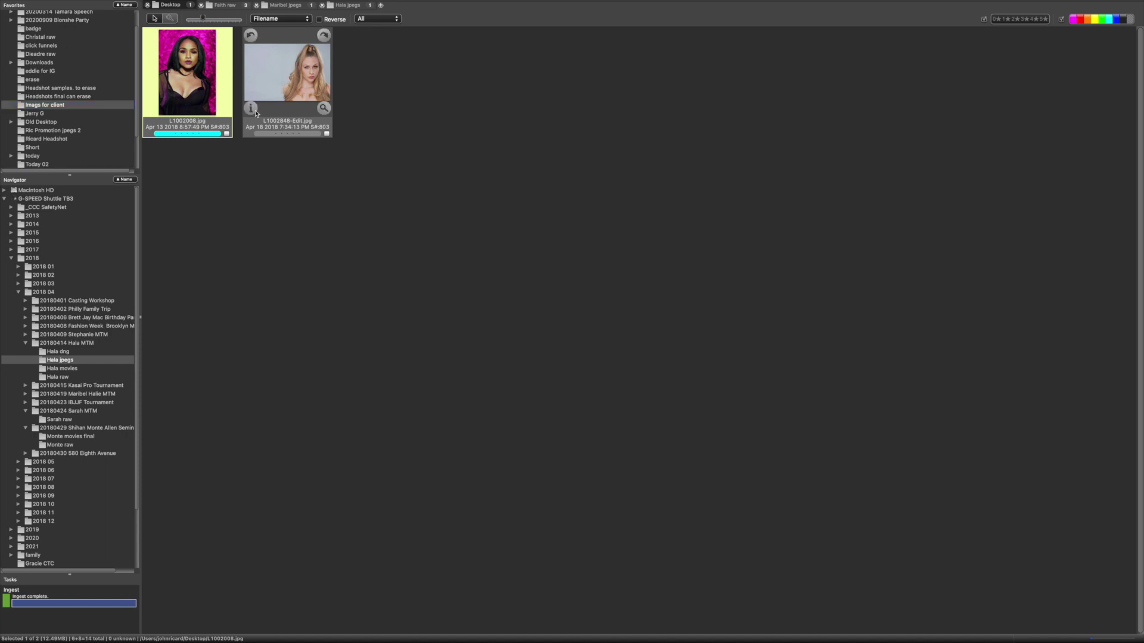
drag(118, 104, 119, 104)
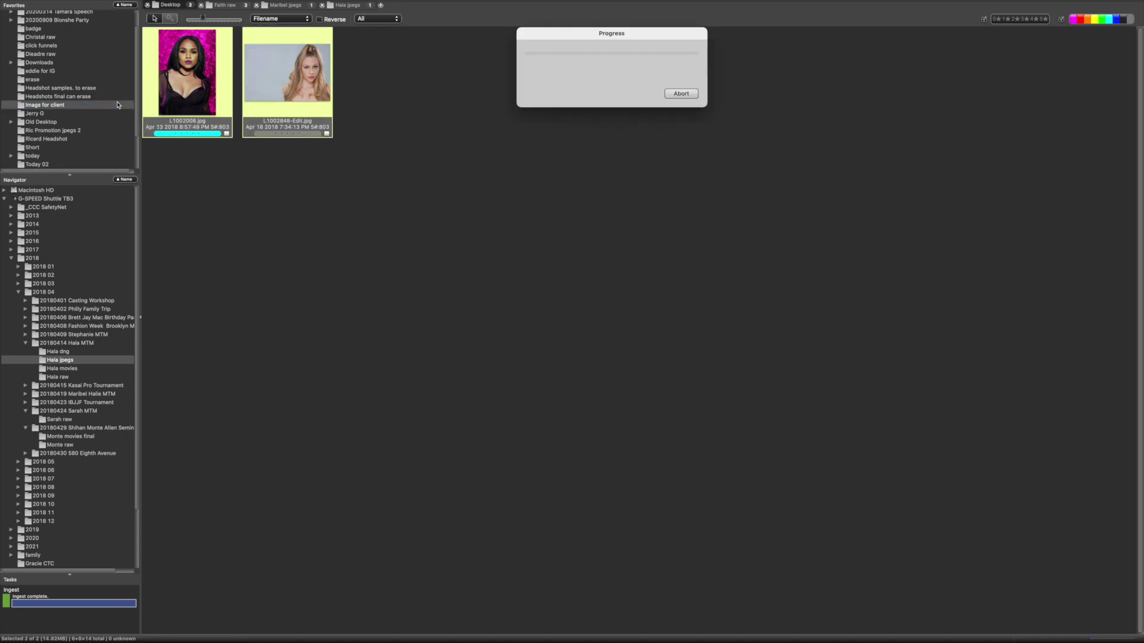